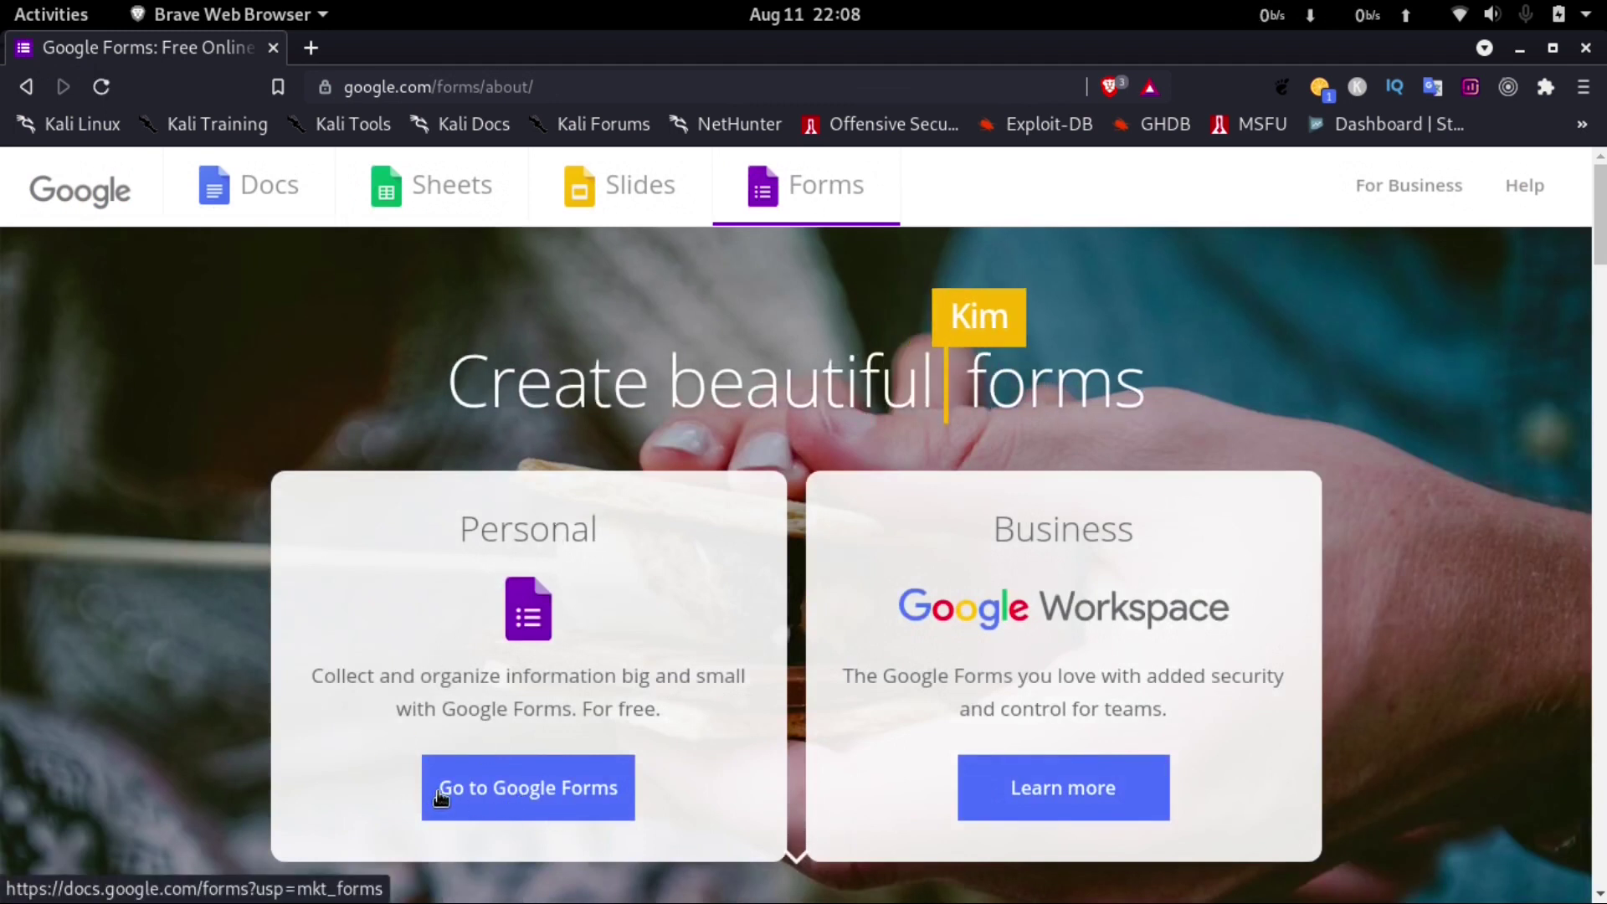
# - Open Google Forms for personal use and create a new blank form
pyautogui.click(563, 800)
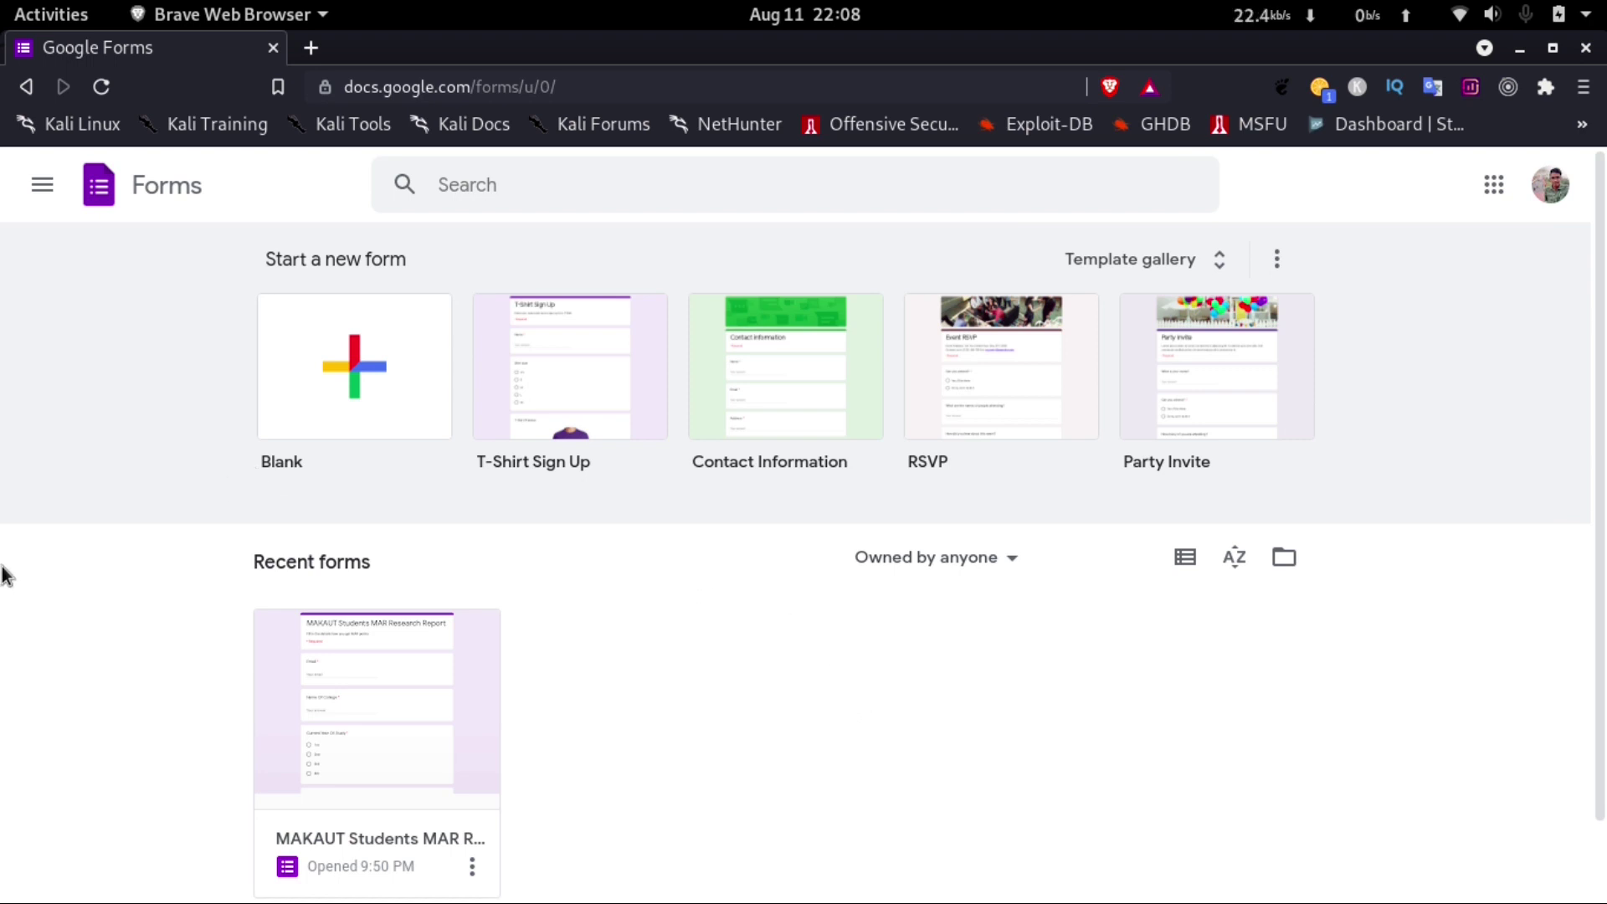
pyautogui.click(353, 380)
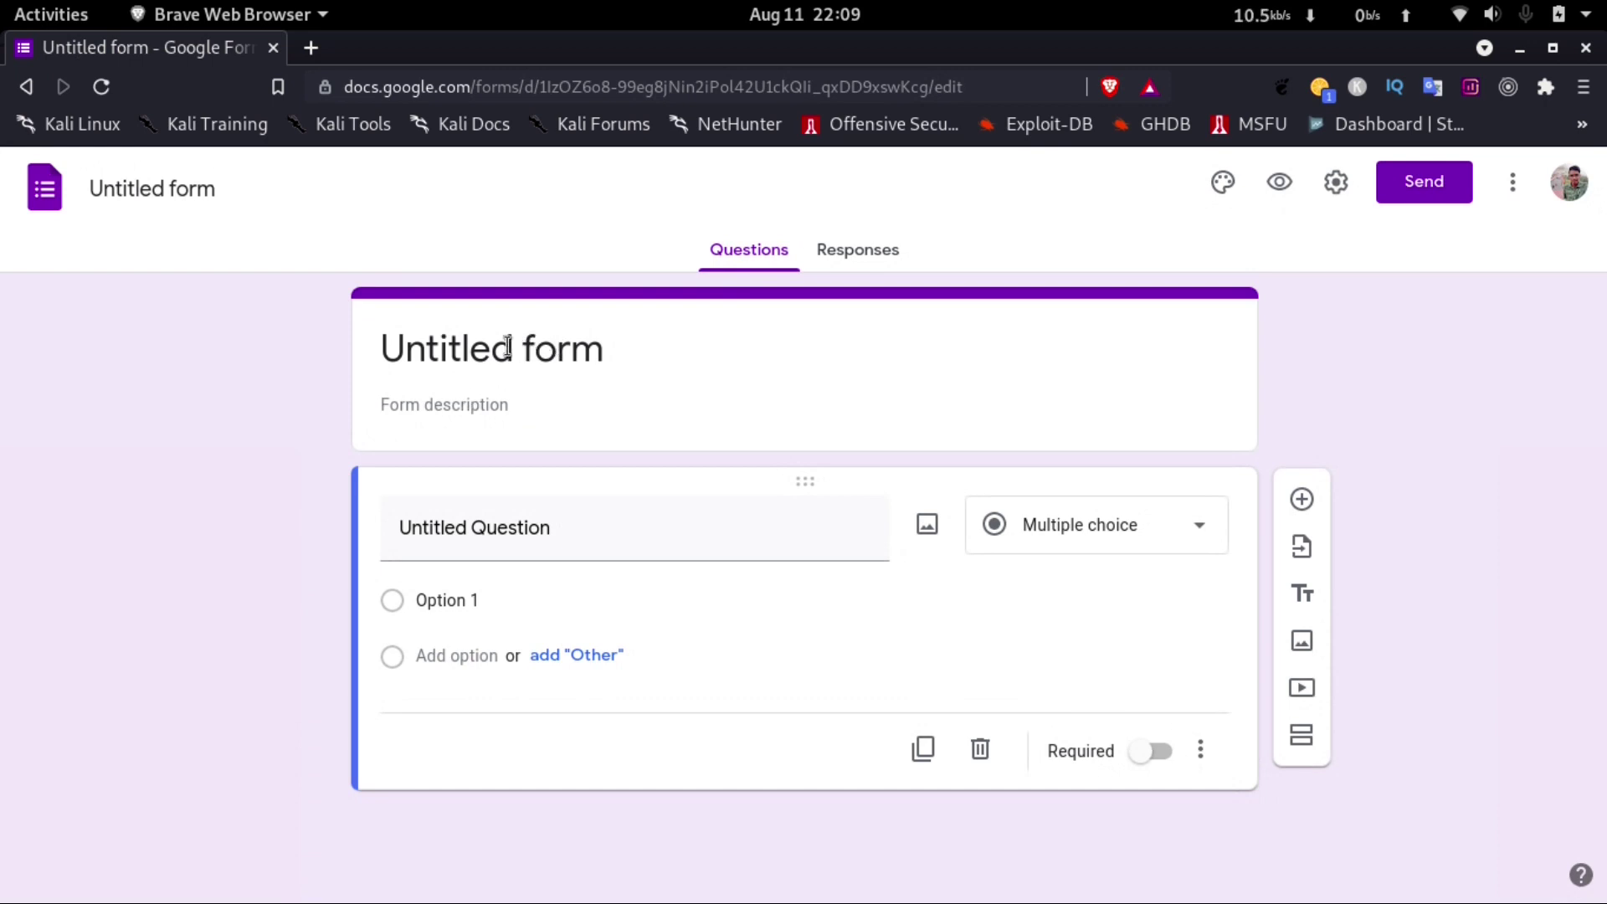
# - Title the form "Test Form" and enter the description "This form is for testing"
pyautogui.click(578, 352)
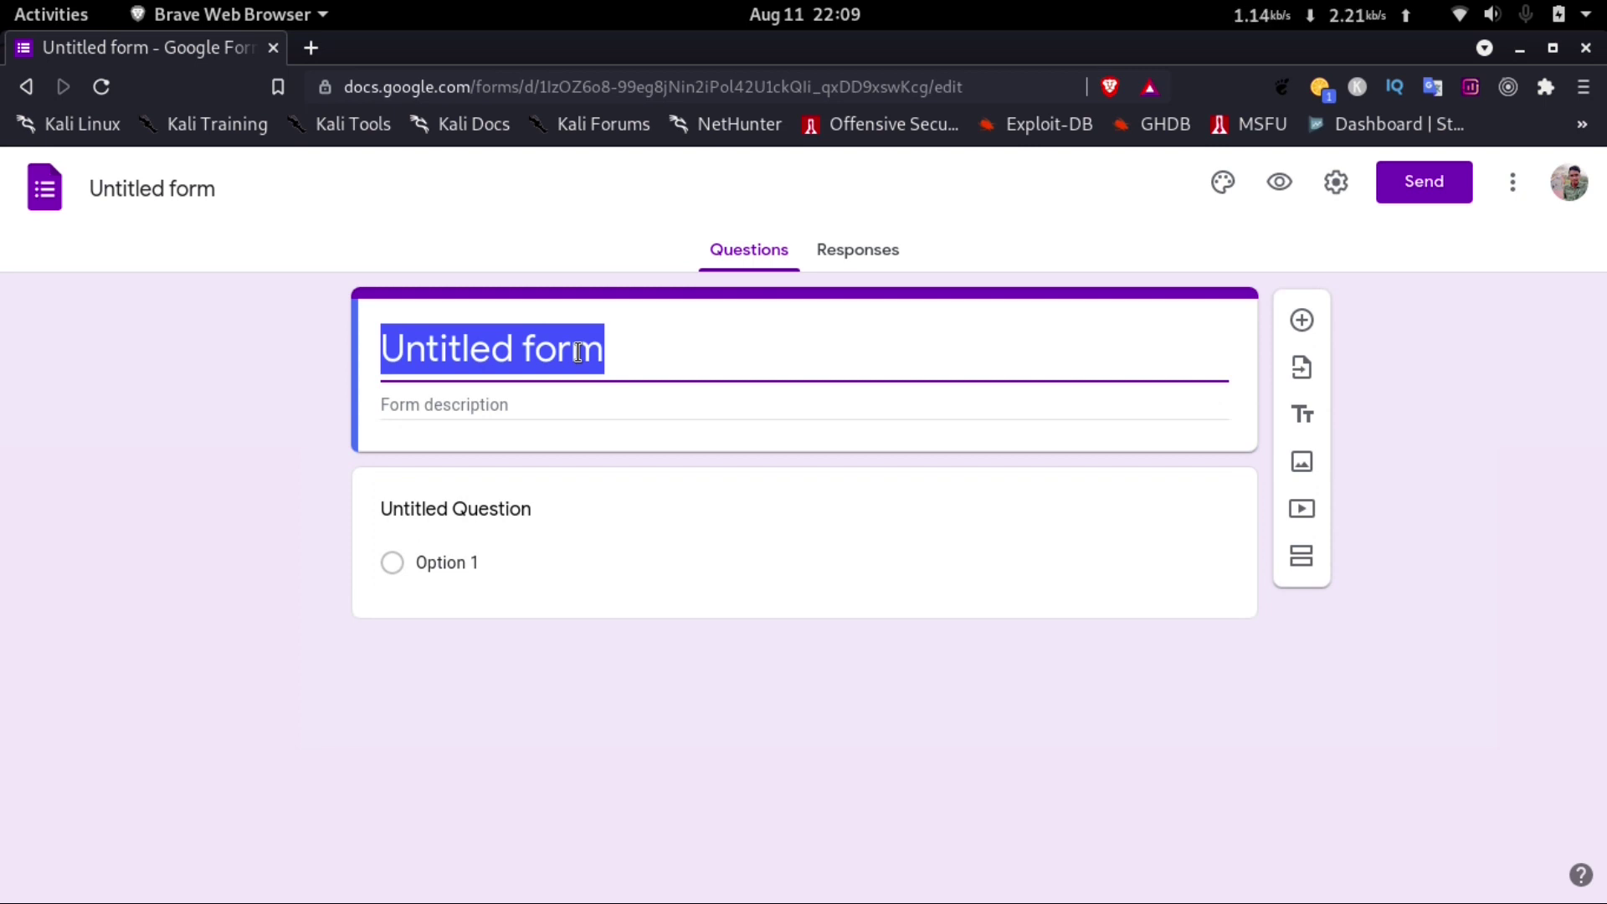
pyautogui.press('BackSpace')
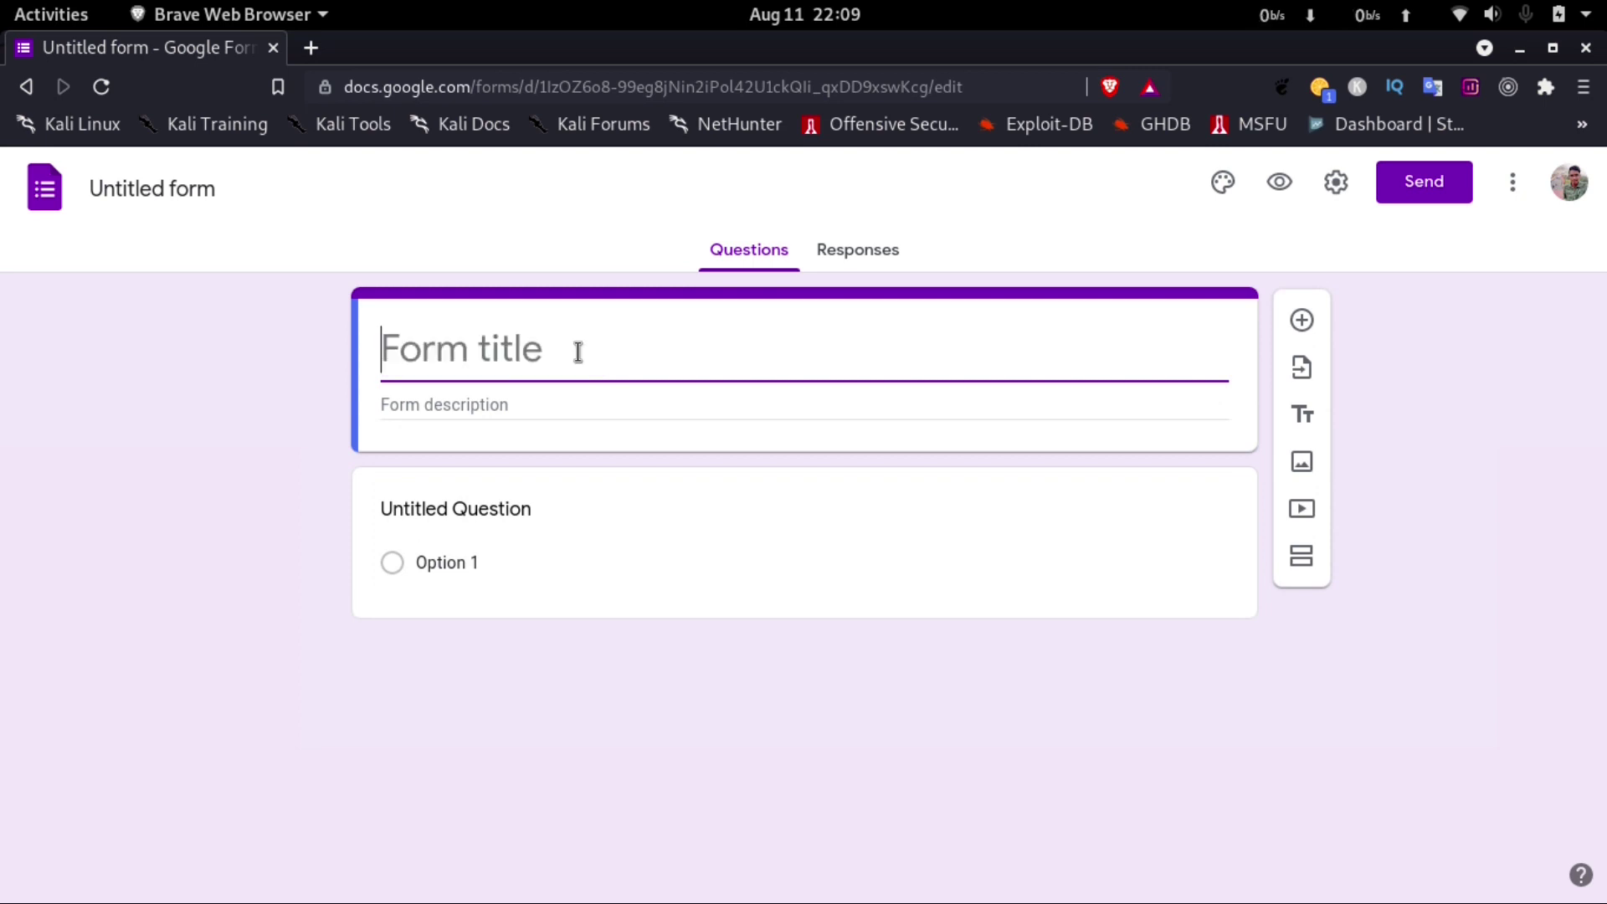
pyautogui.write('Test F')
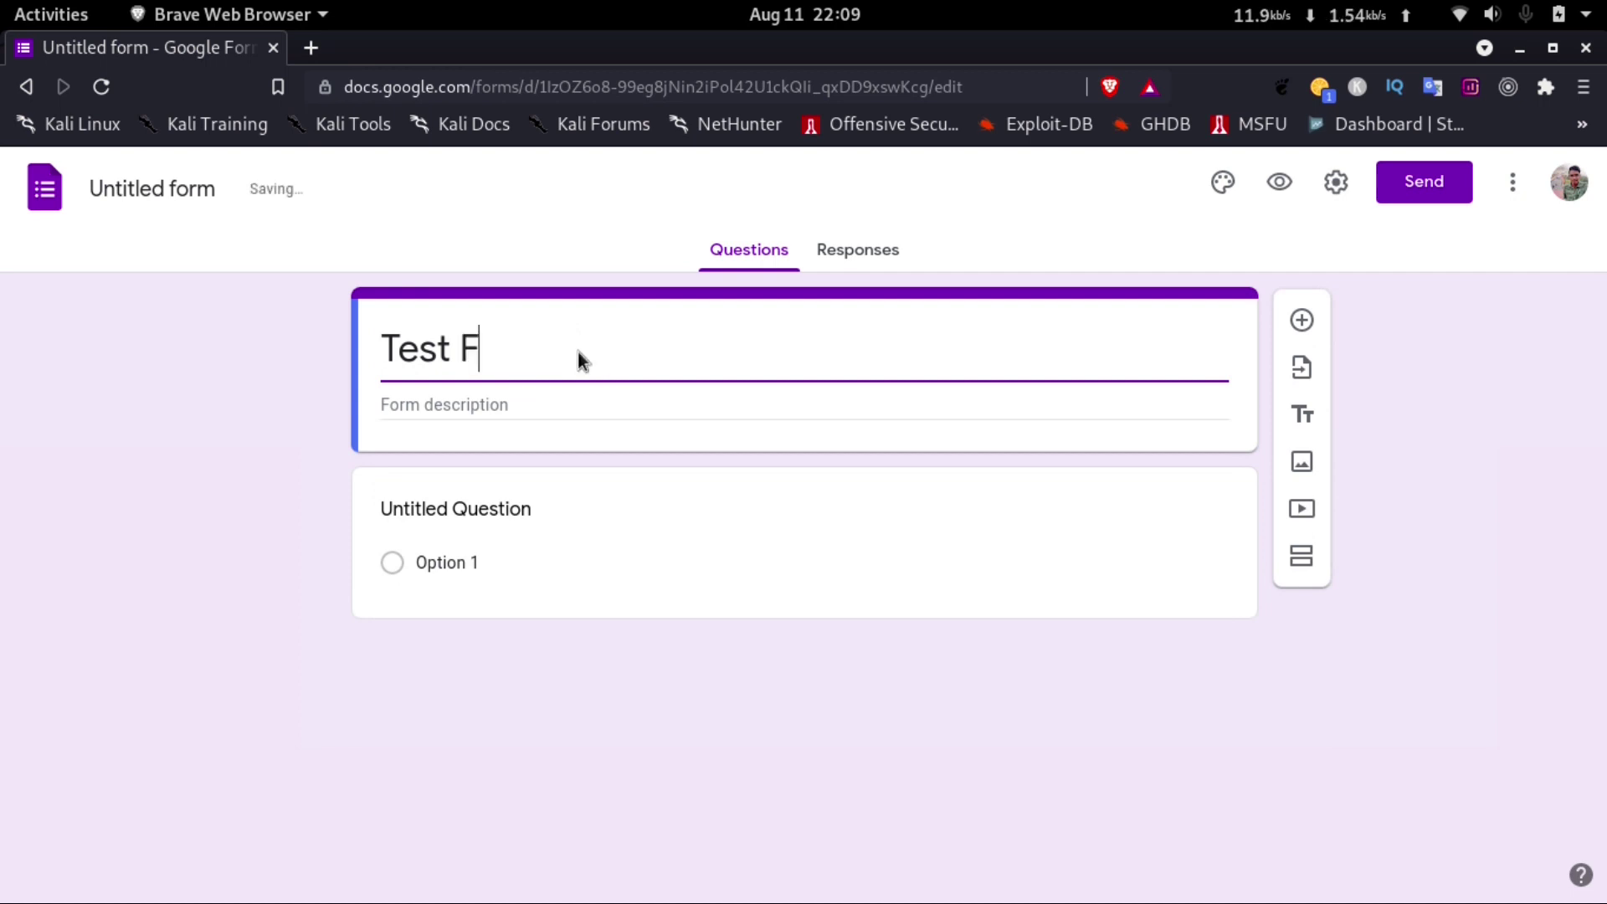
pyautogui.write('orm')
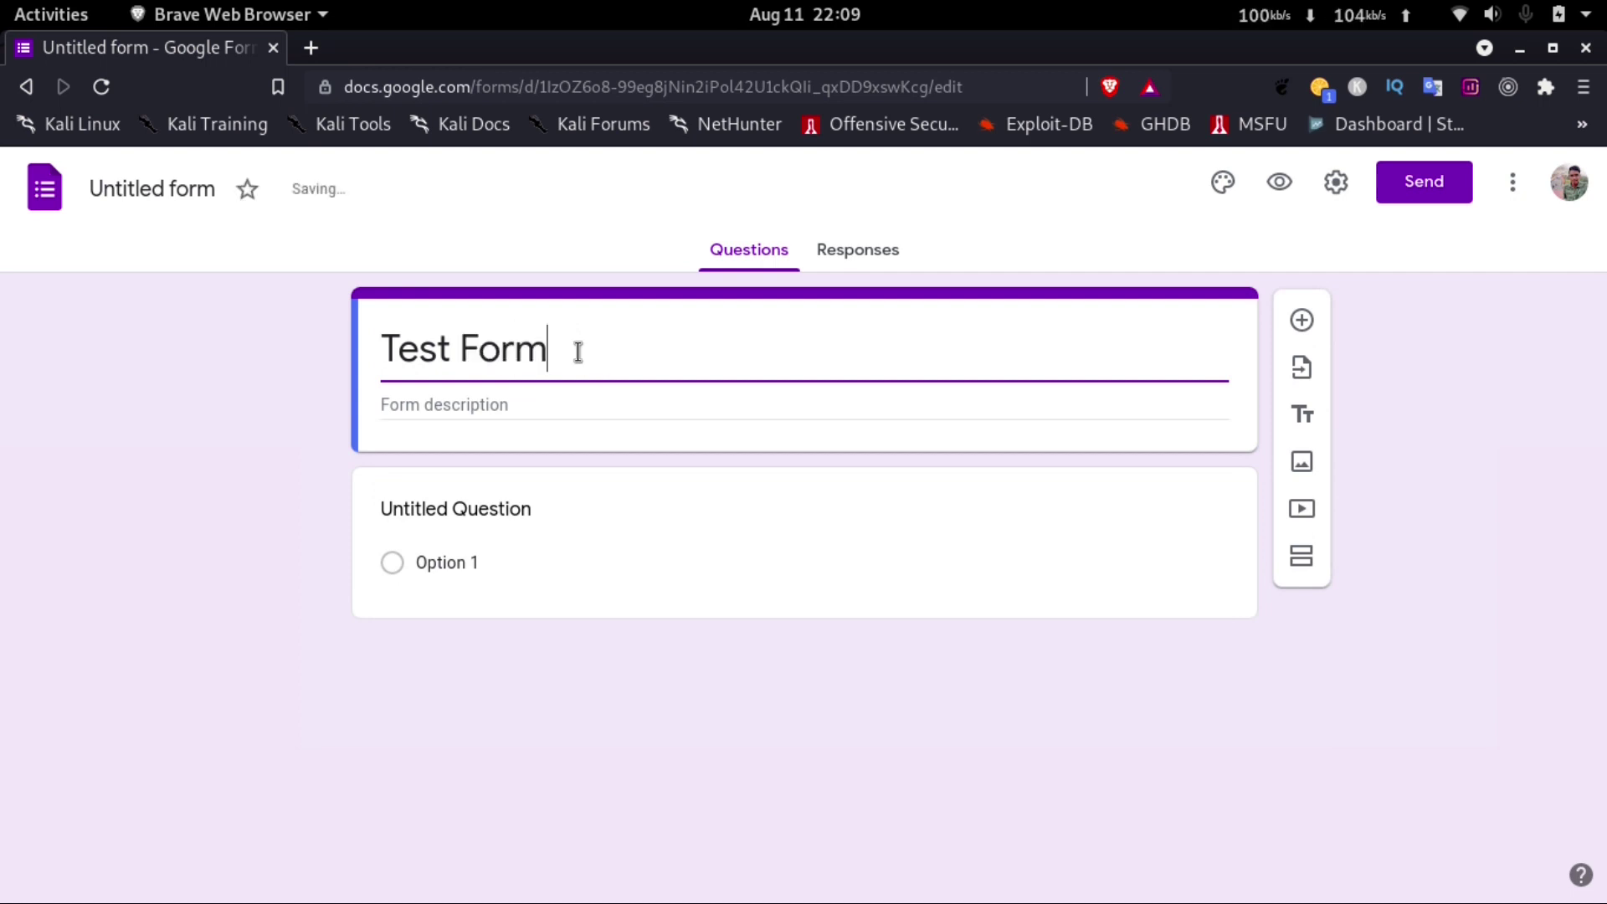
pyautogui.click(507, 403)
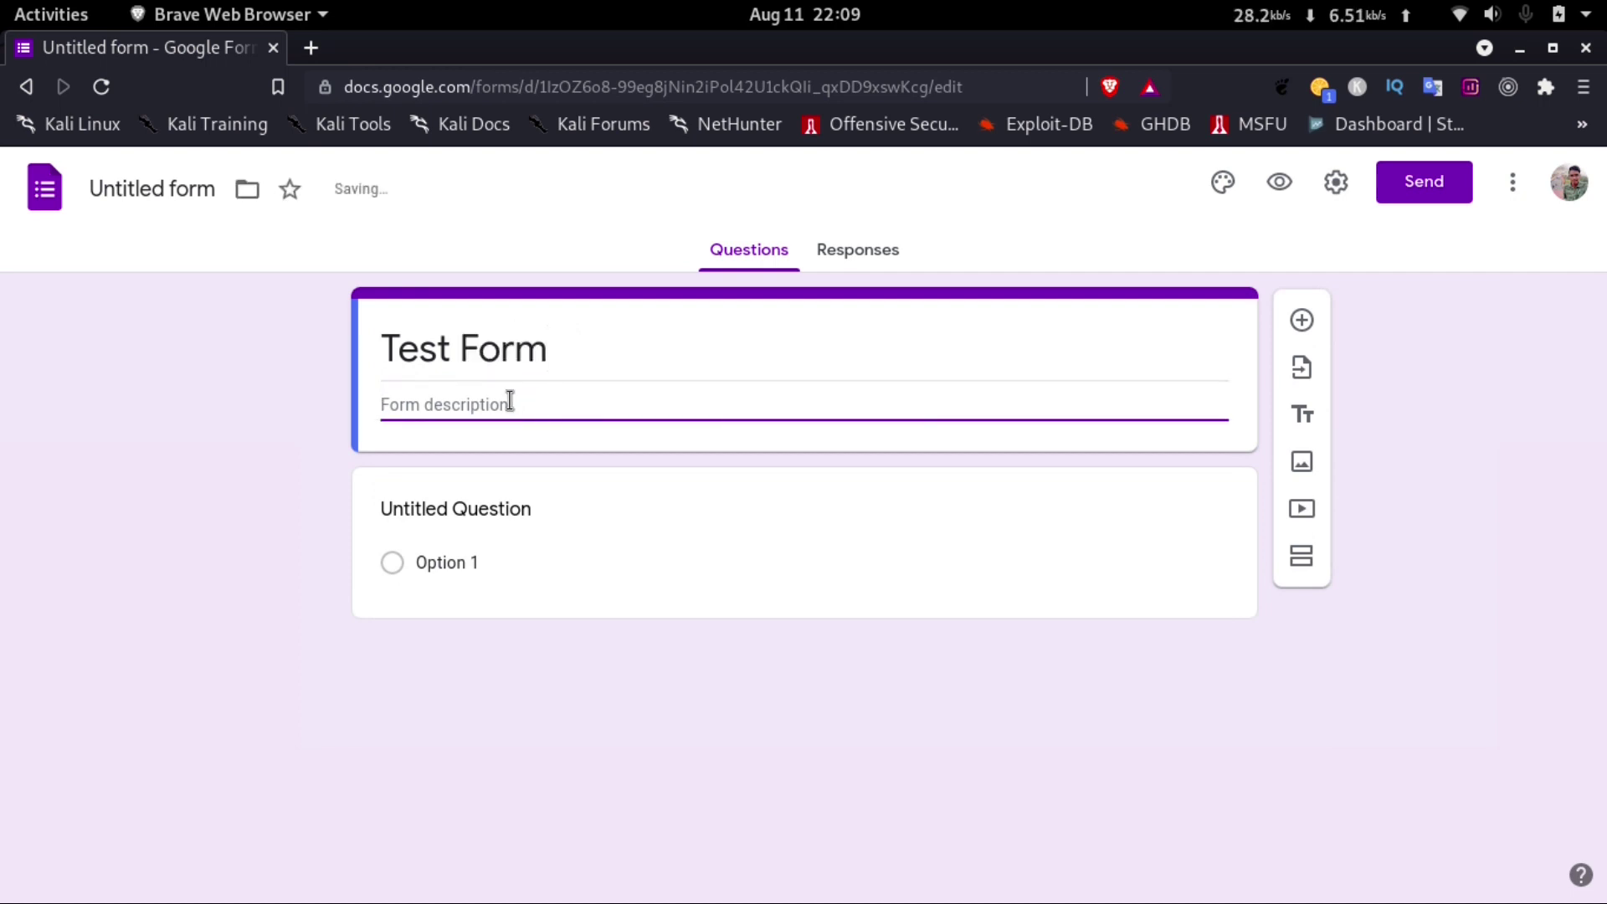
pyautogui.write('This form is for testing')
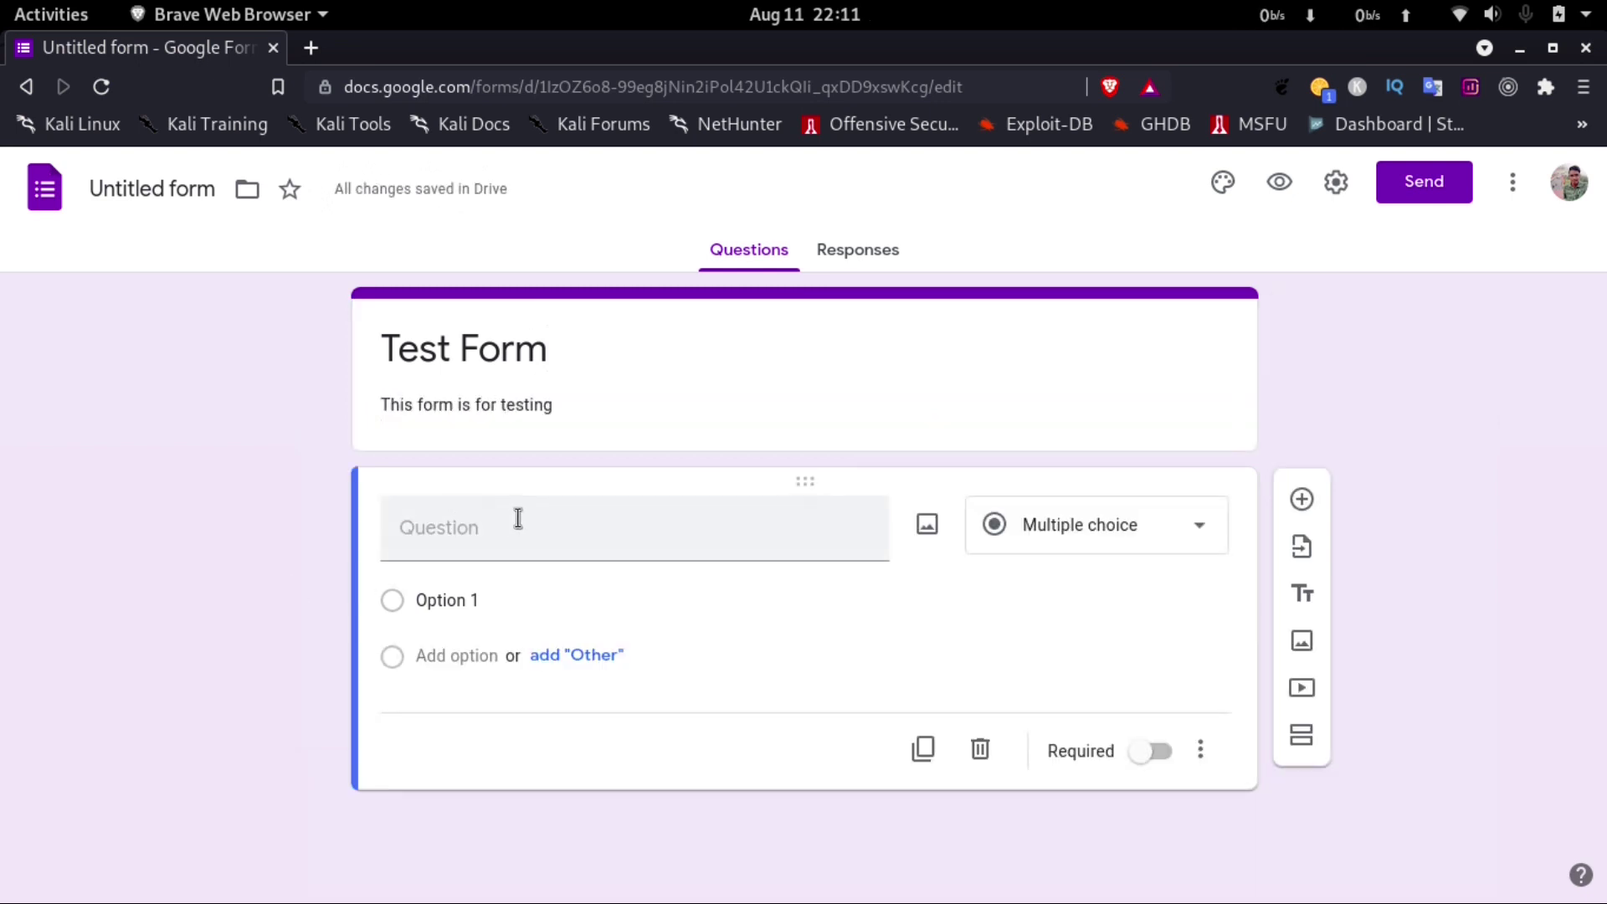
pyautogui.click(518, 519)
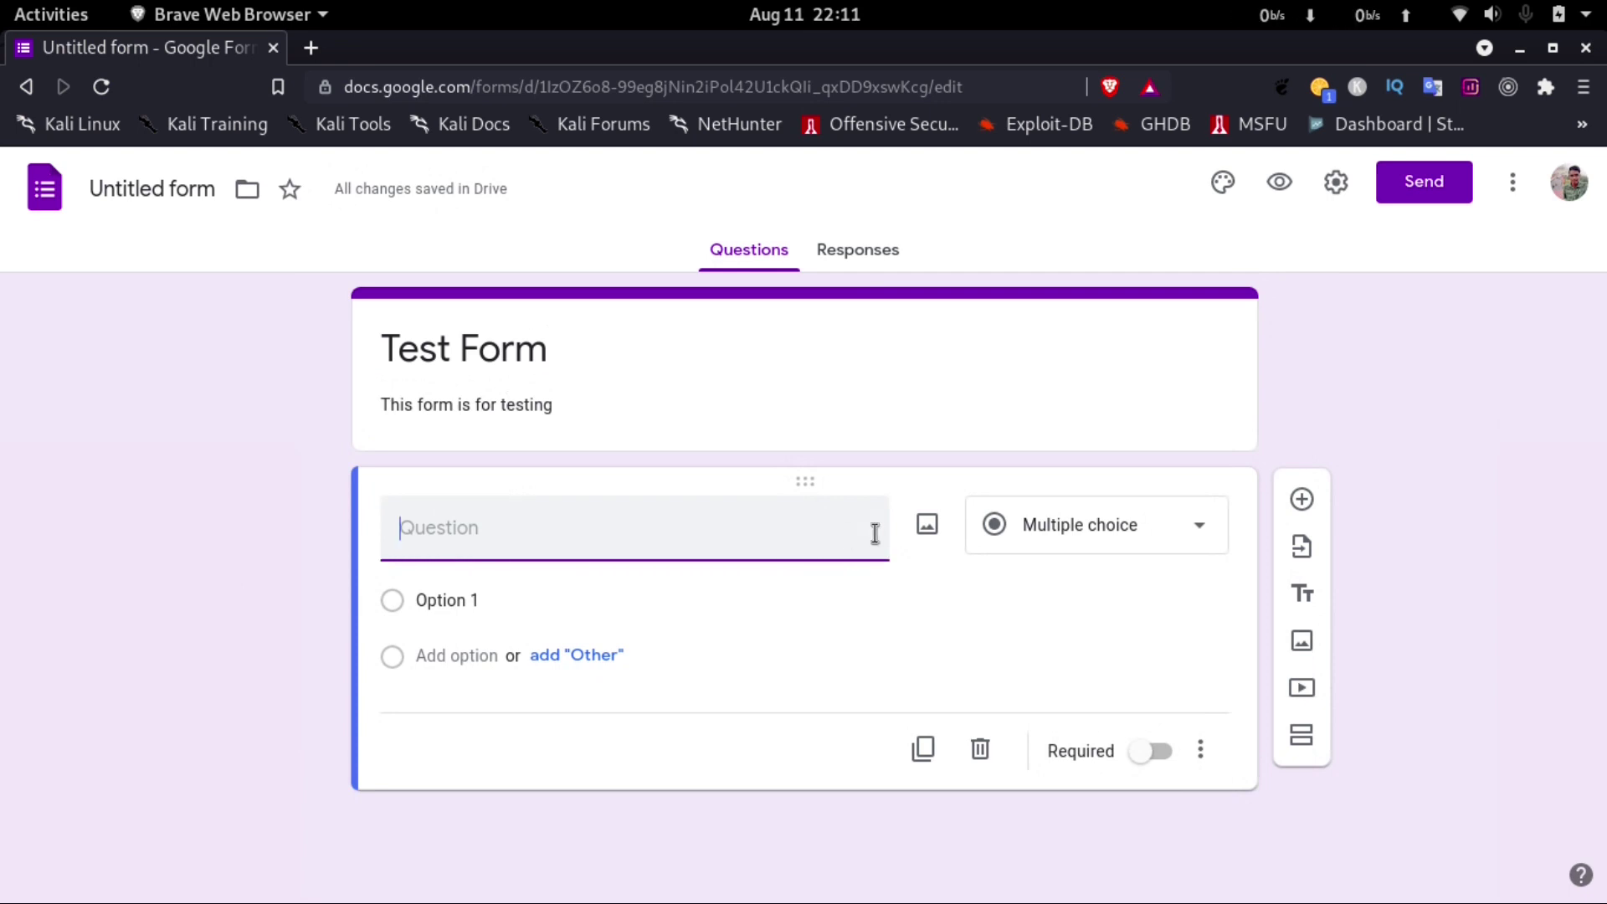
pyautogui.click(1047, 545)
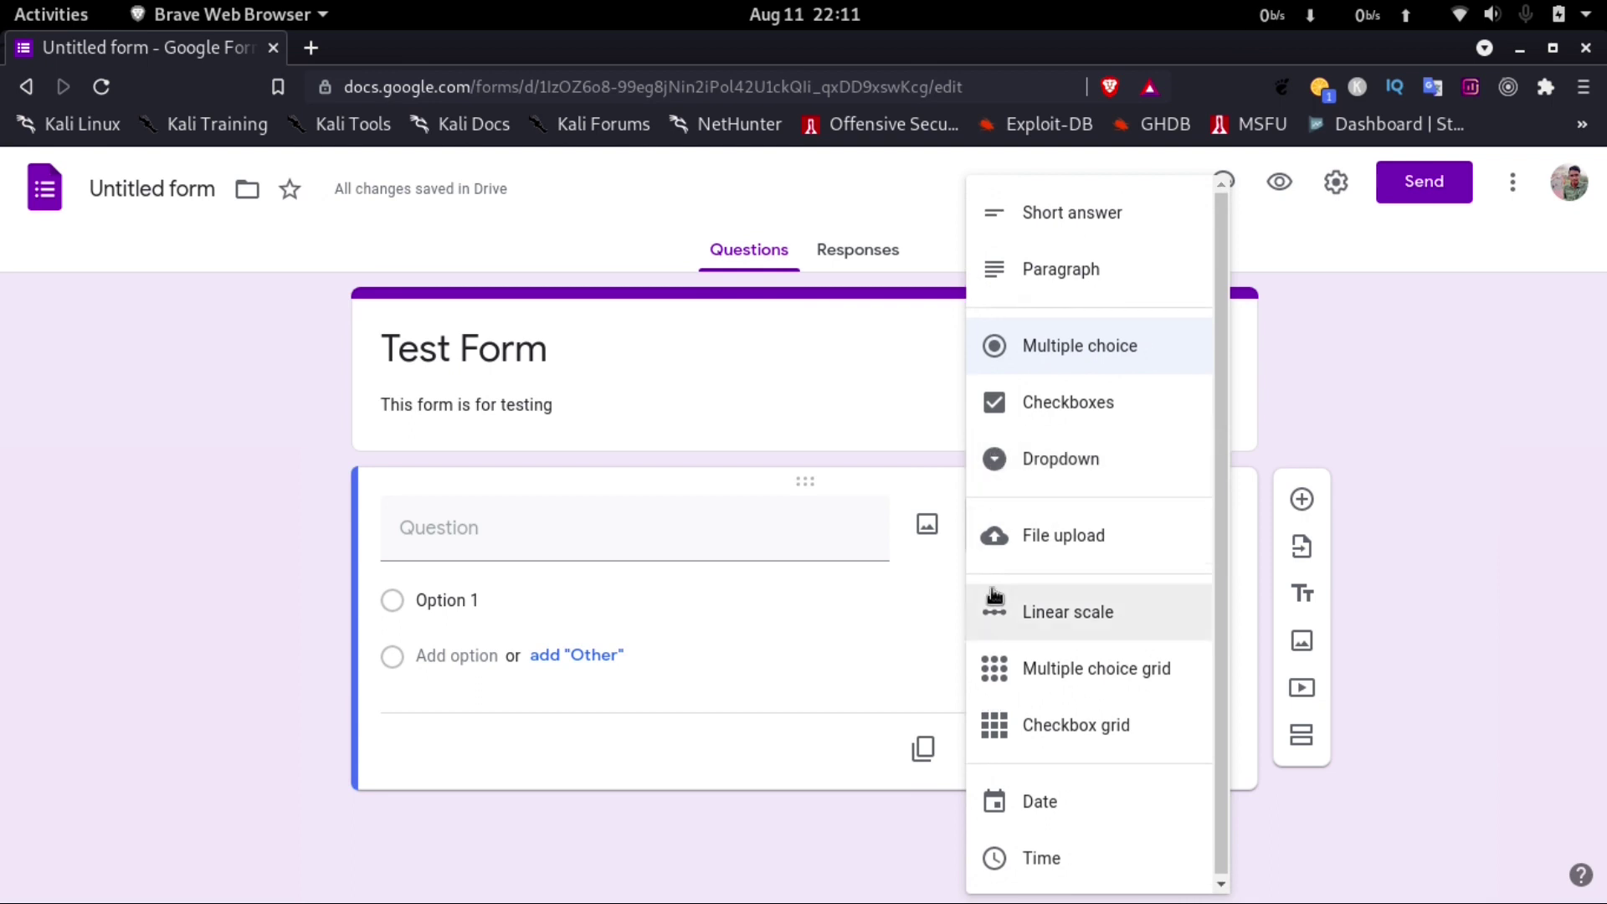
pyautogui.click(720, 829)
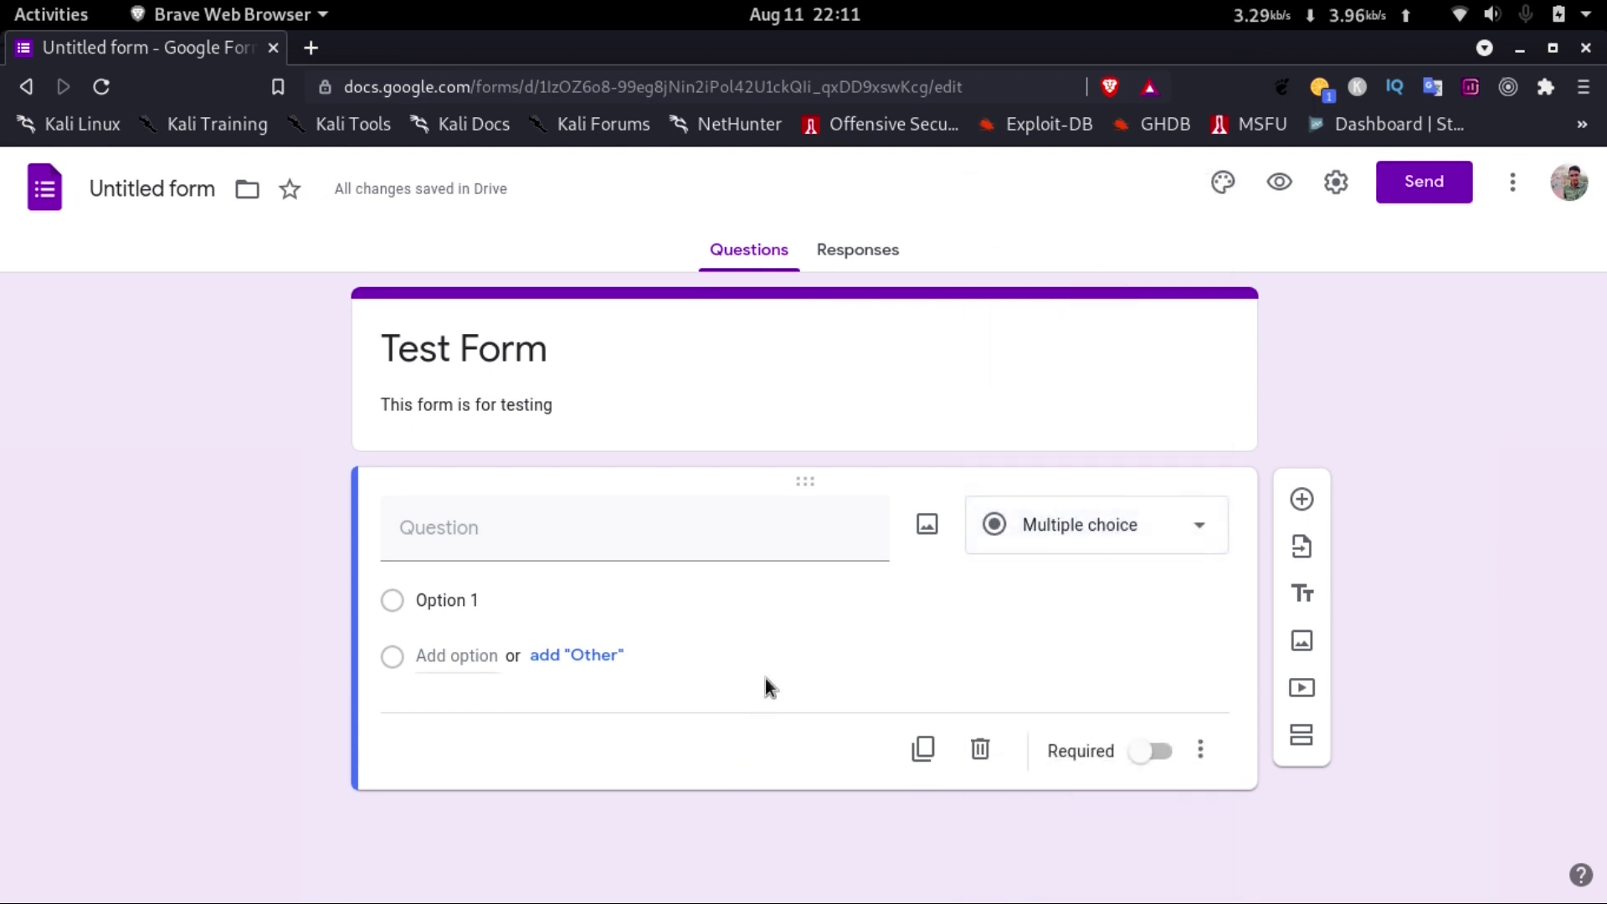
# - Make the first question a required Short answer question reading "What is Your Name ?"
pyautogui.click(1045, 535)
pyautogui.click(1073, 215)
pyautogui.click(640, 532)
pyautogui.write('What is Your Name ?')
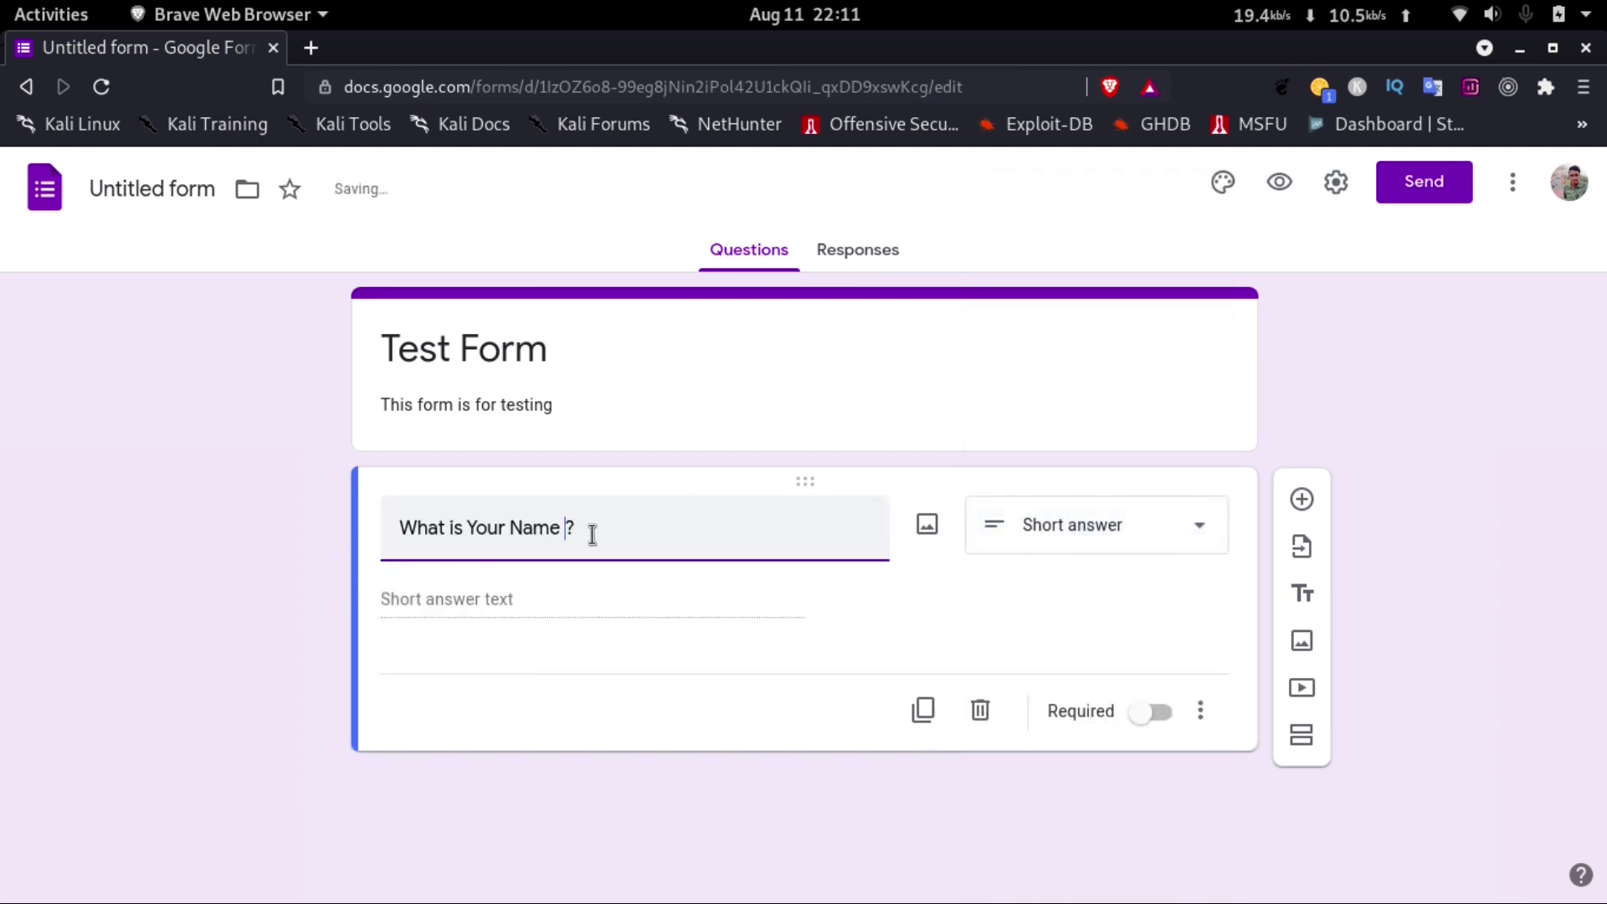
pyautogui.press('Left')
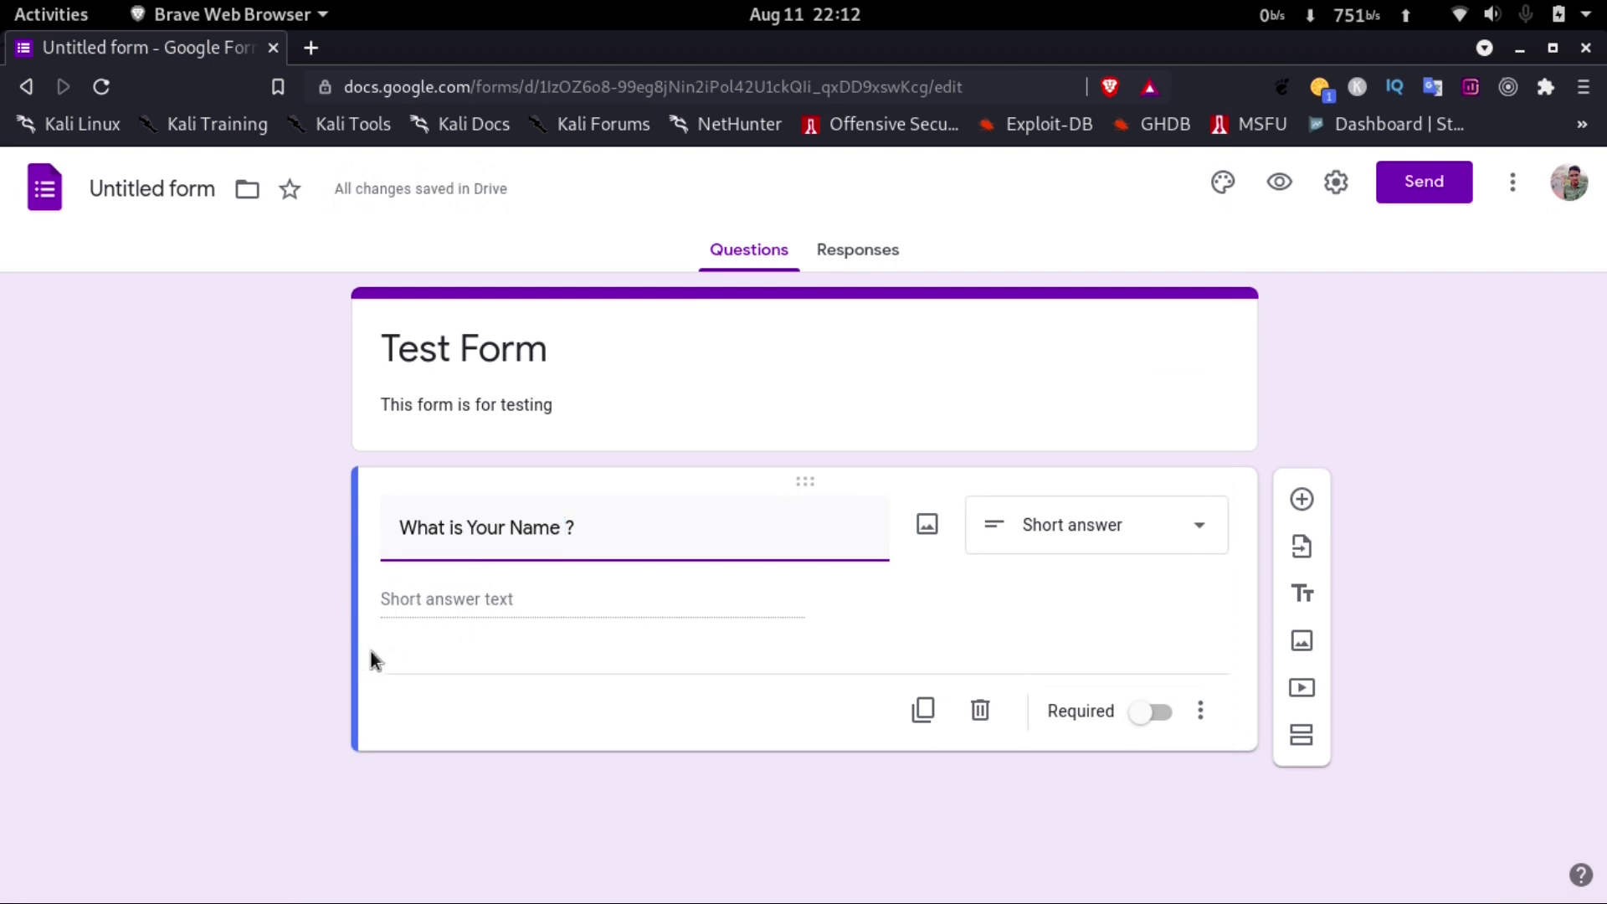
pyautogui.click(422, 601)
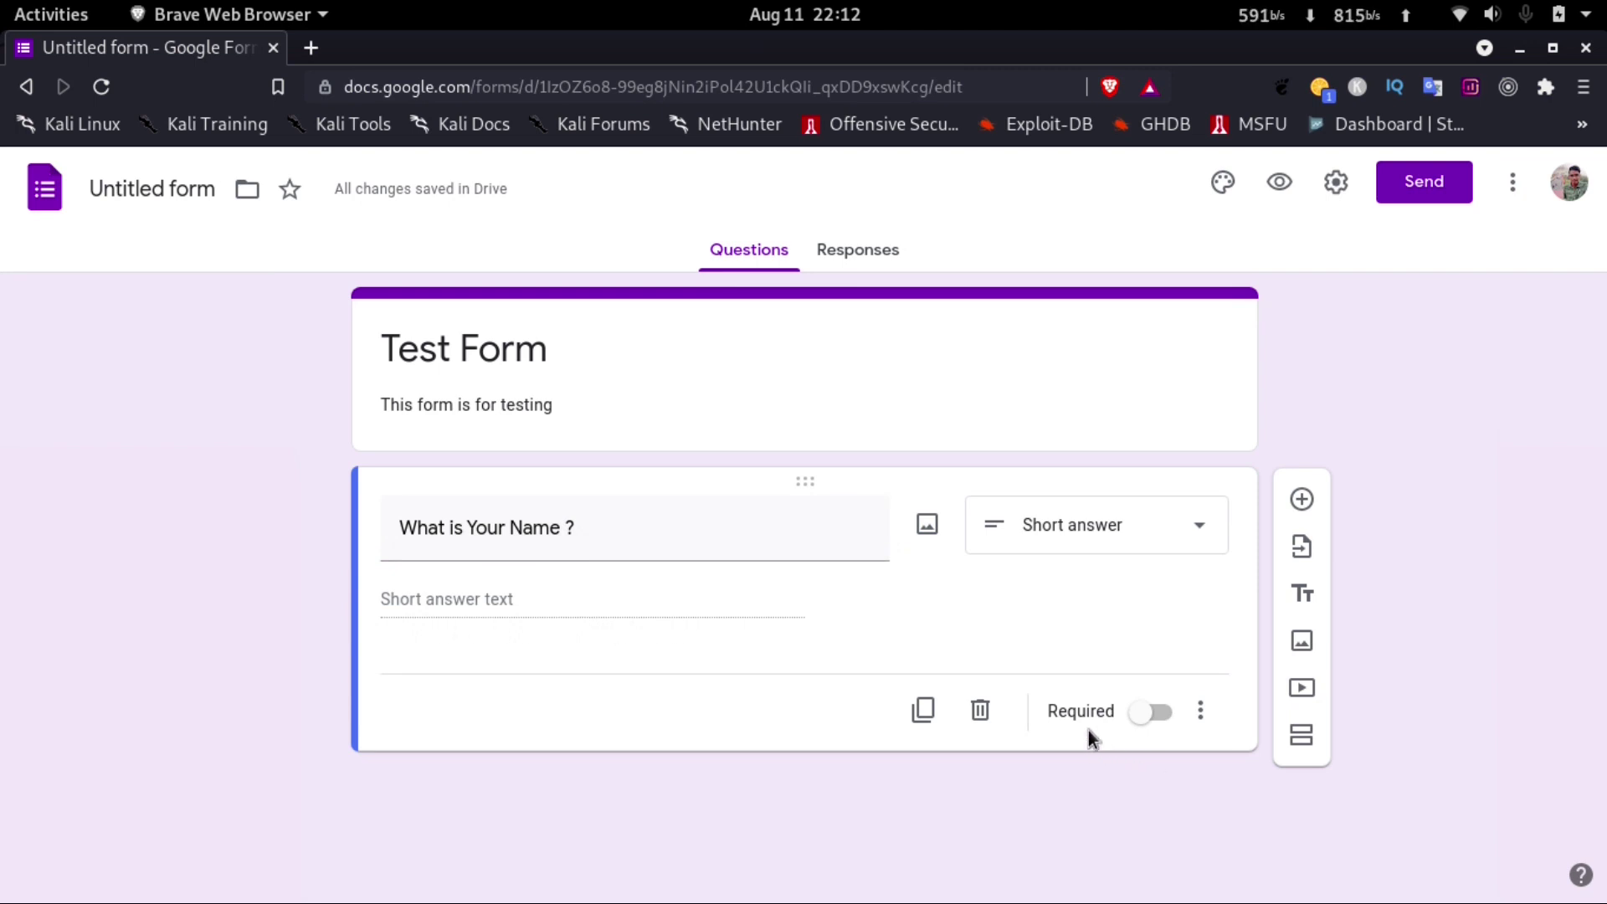
pyautogui.click(1157, 713)
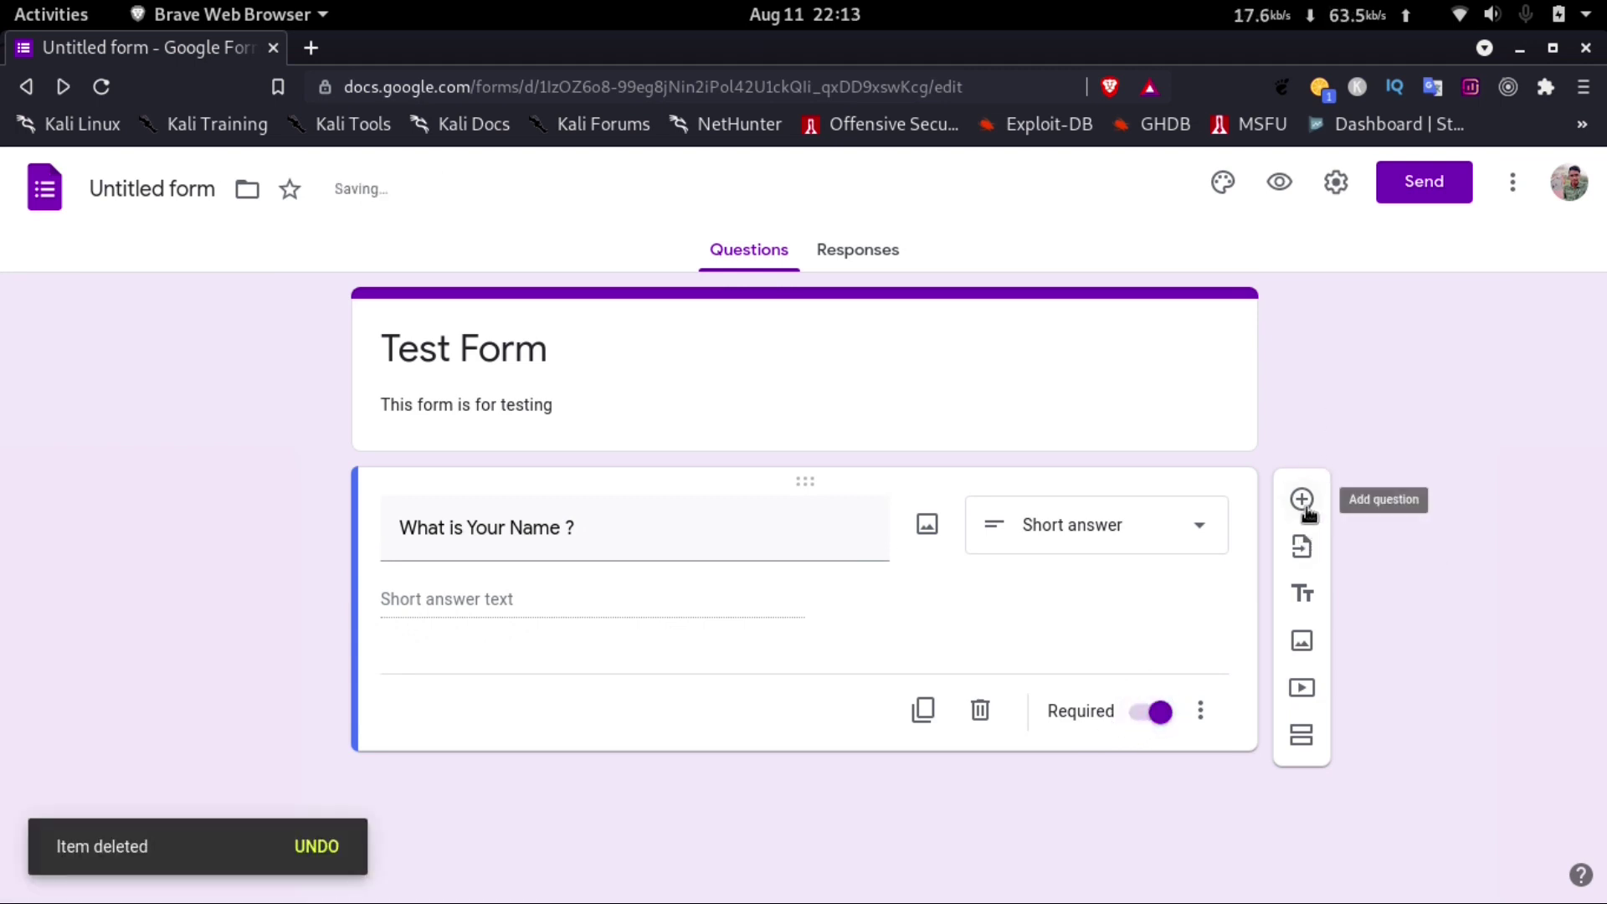
# - Add a multiple choice question "Gender" with all suggested options: Female, Male, Prefer not to say and Other
pyautogui.click(1304, 502)
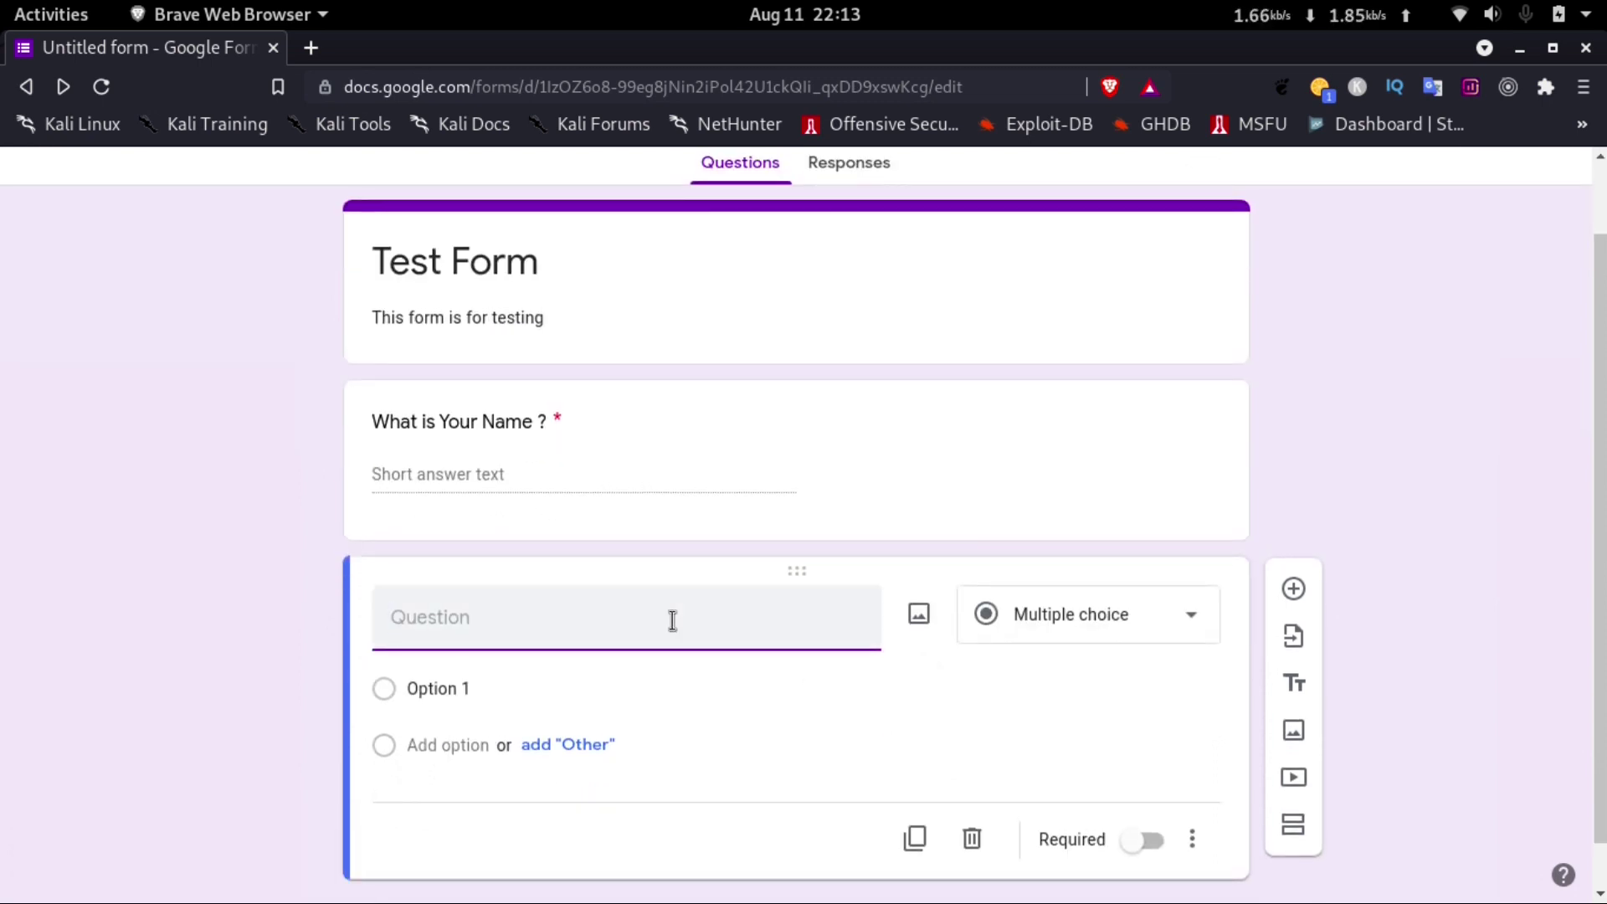
pyautogui.write('Gender')
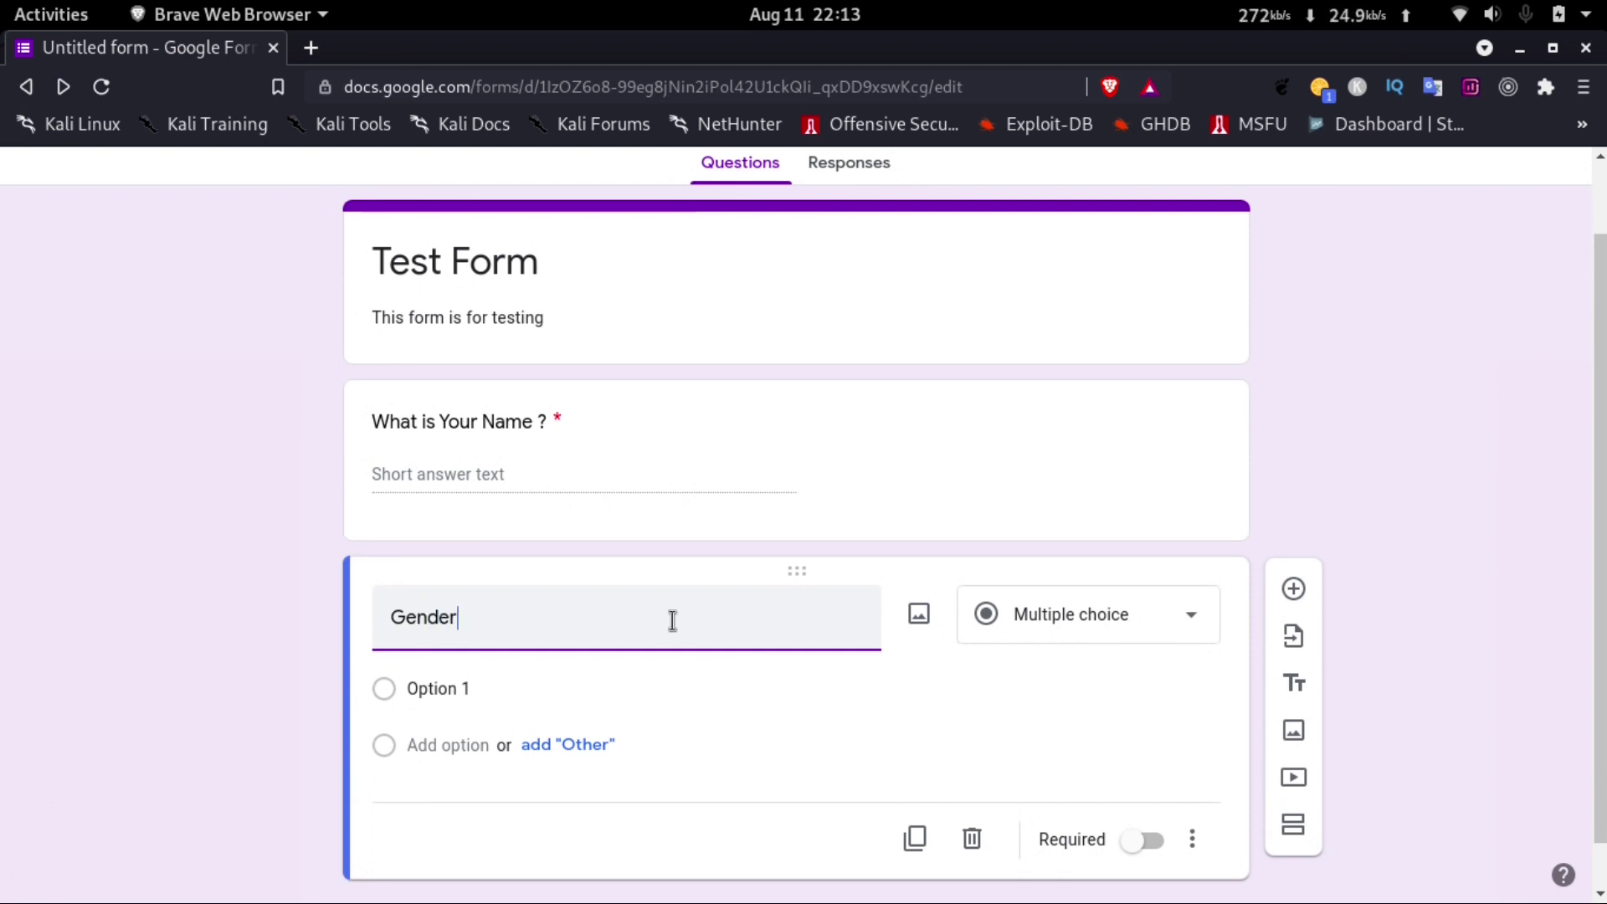
pyautogui.scroll(-1, 561, 606)
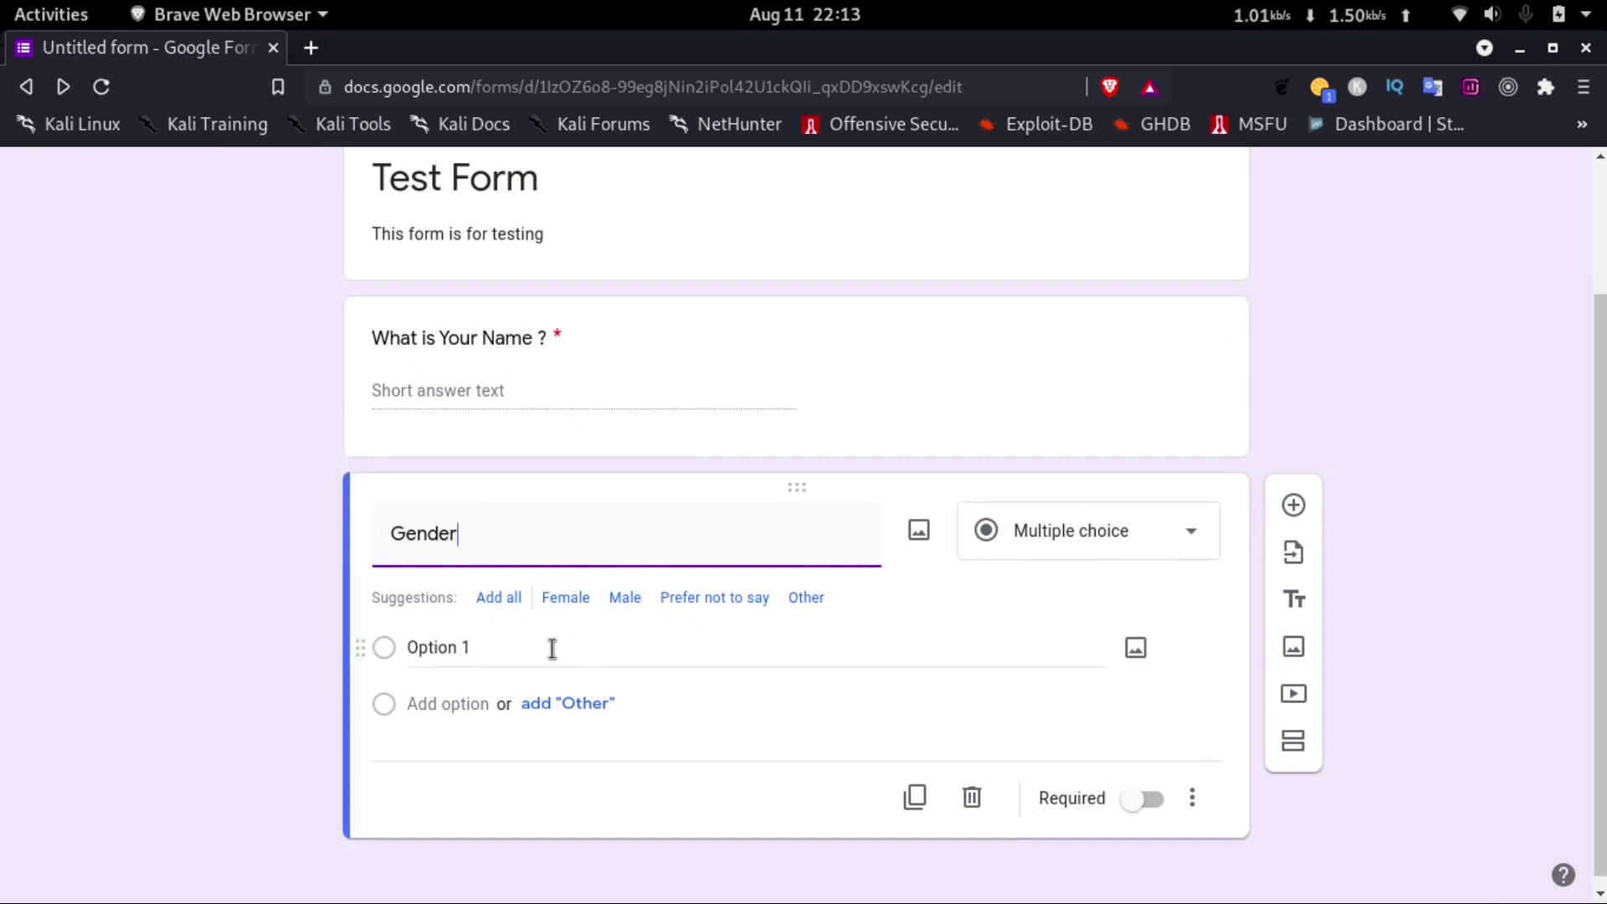
pyautogui.click(509, 601)
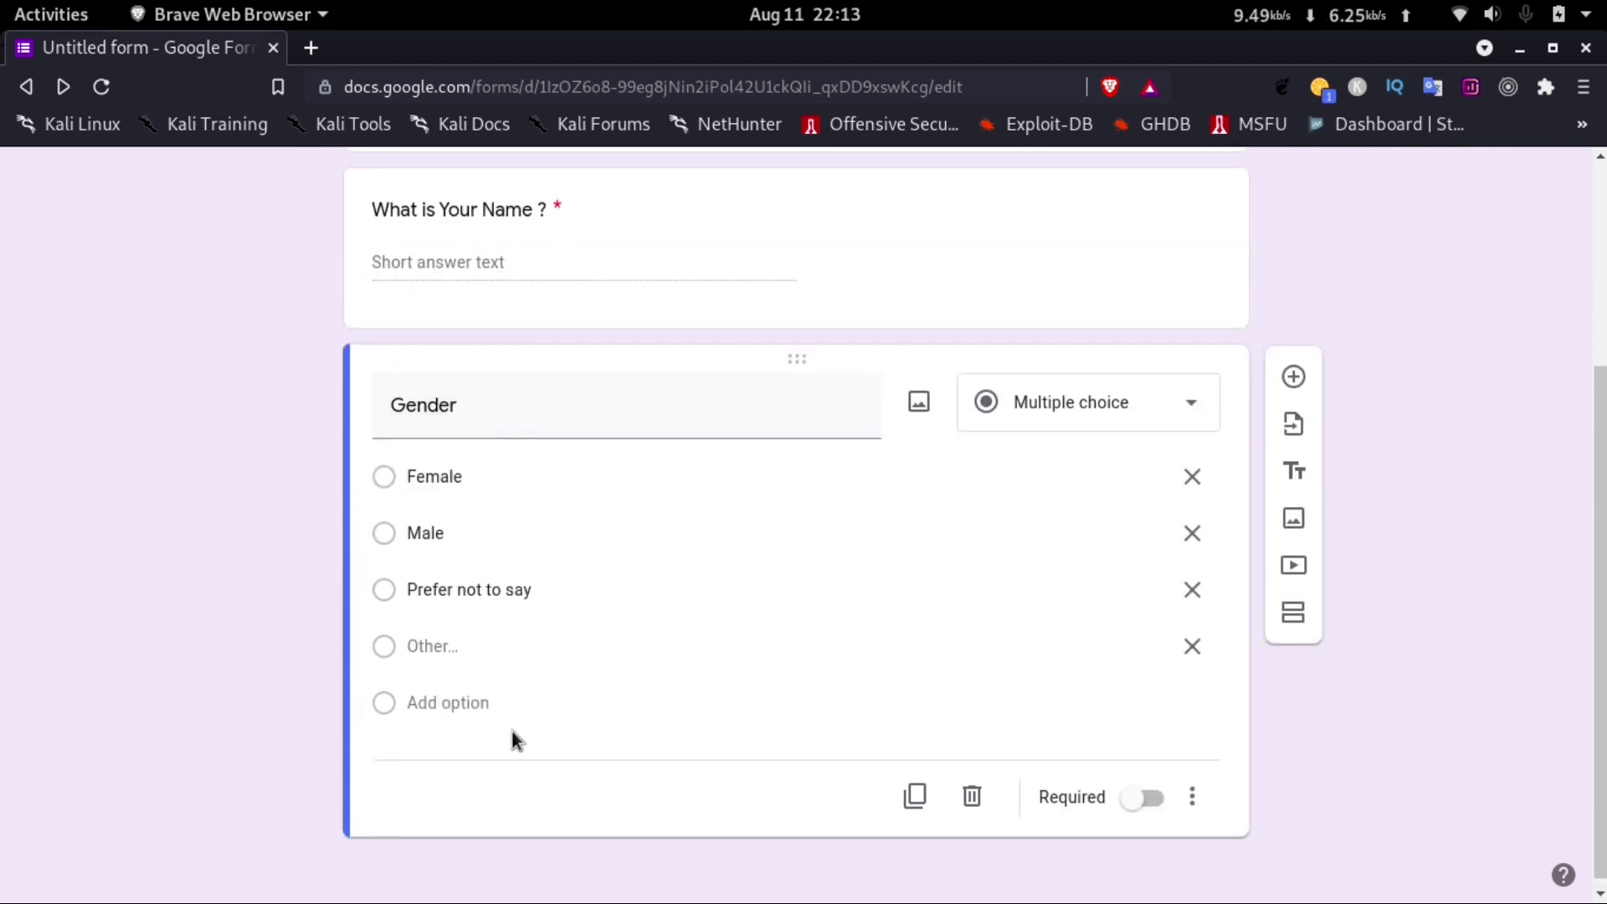
# - Add a Checkboxes question reading "What Sports Do You Play ?" below the Gender question
pyautogui.click(1294, 368)
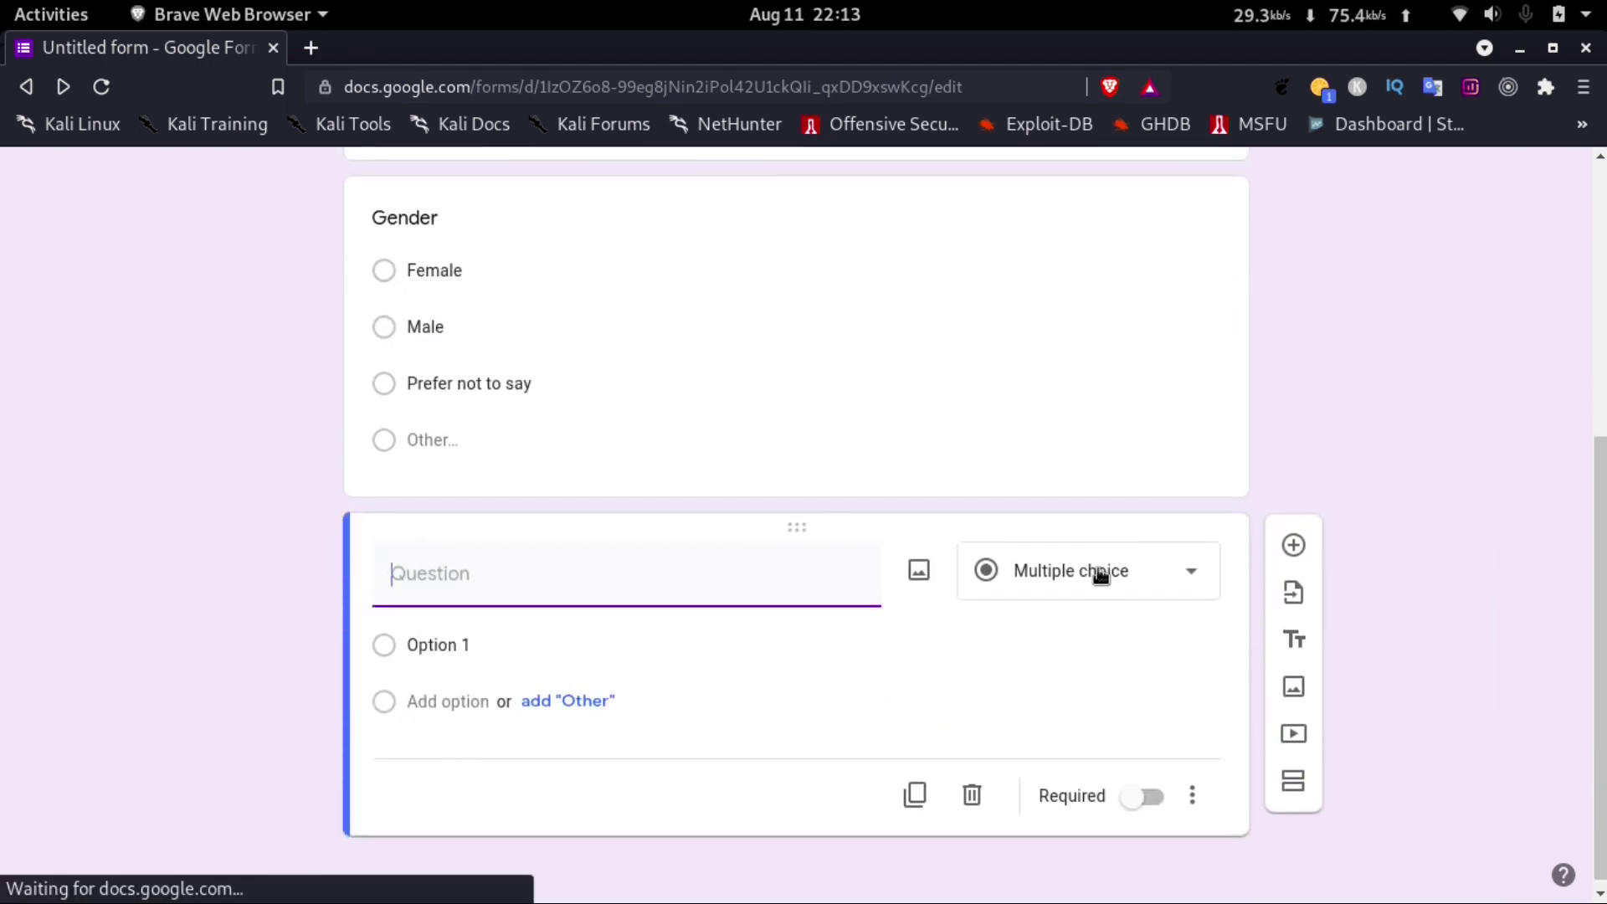
pyautogui.click(1100, 574)
pyautogui.click(1097, 402)
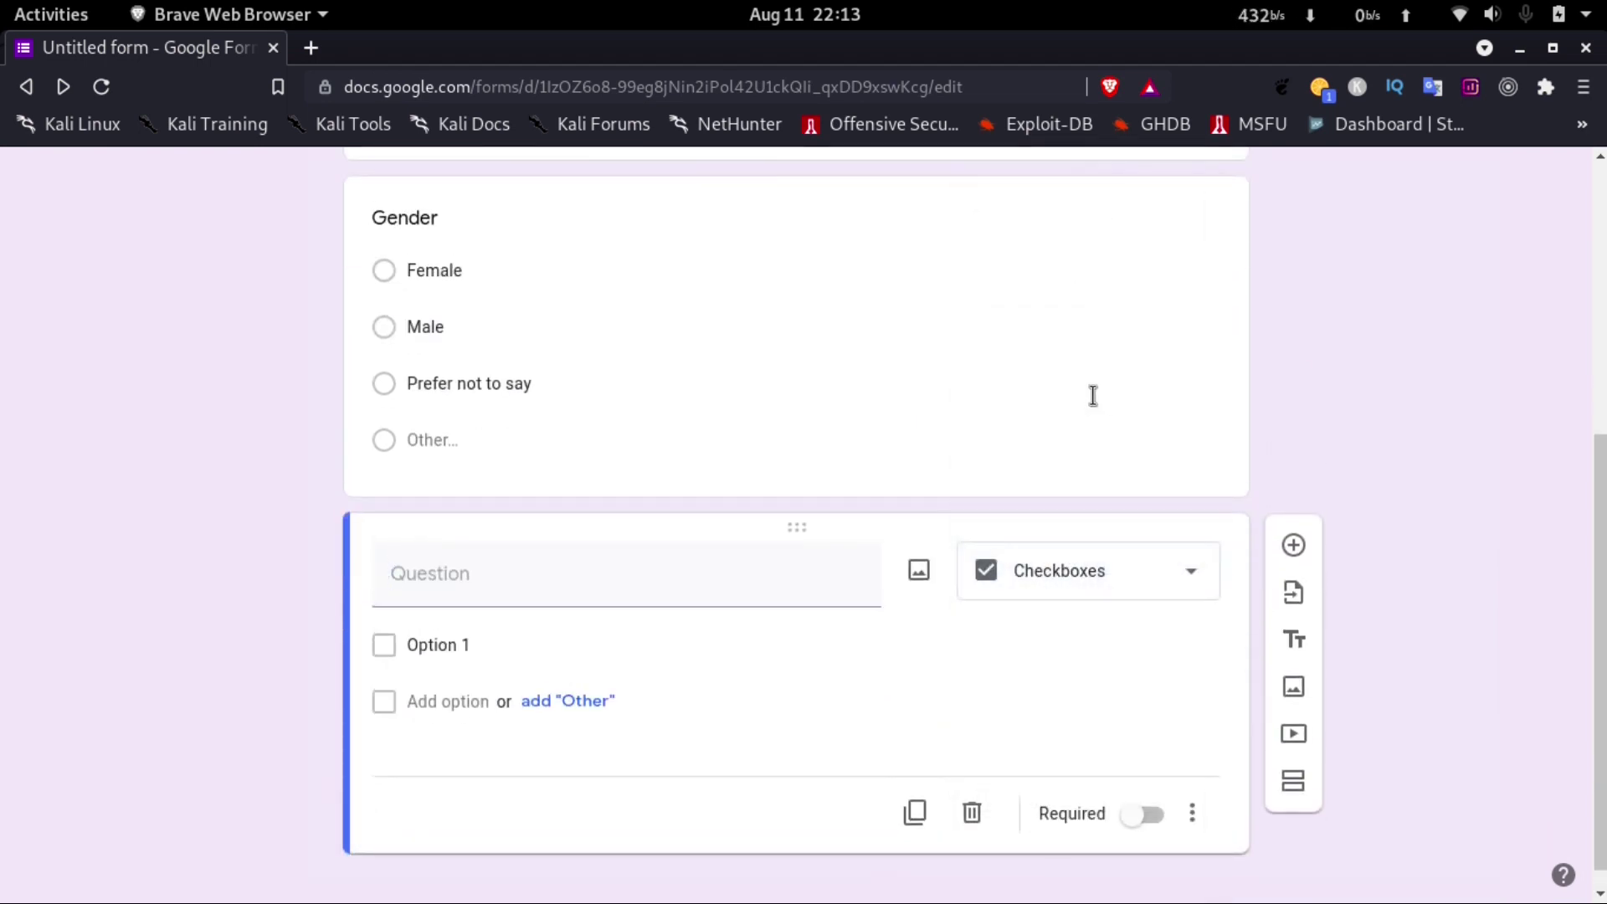
pyautogui.click(711, 589)
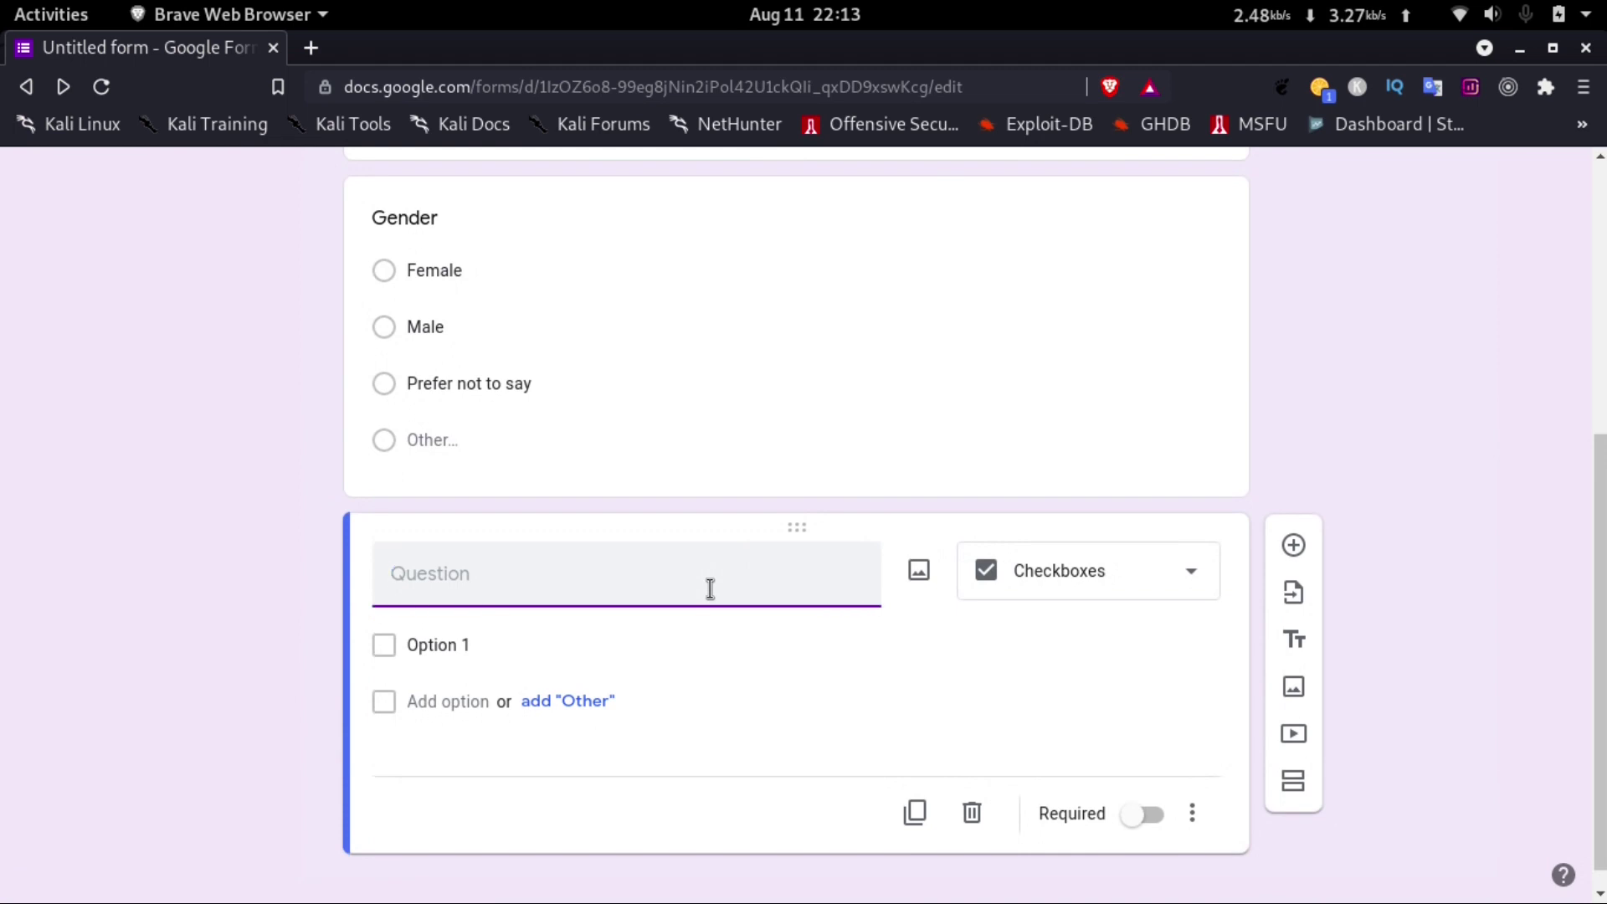
pyautogui.write('What Sports Do You Play ?')
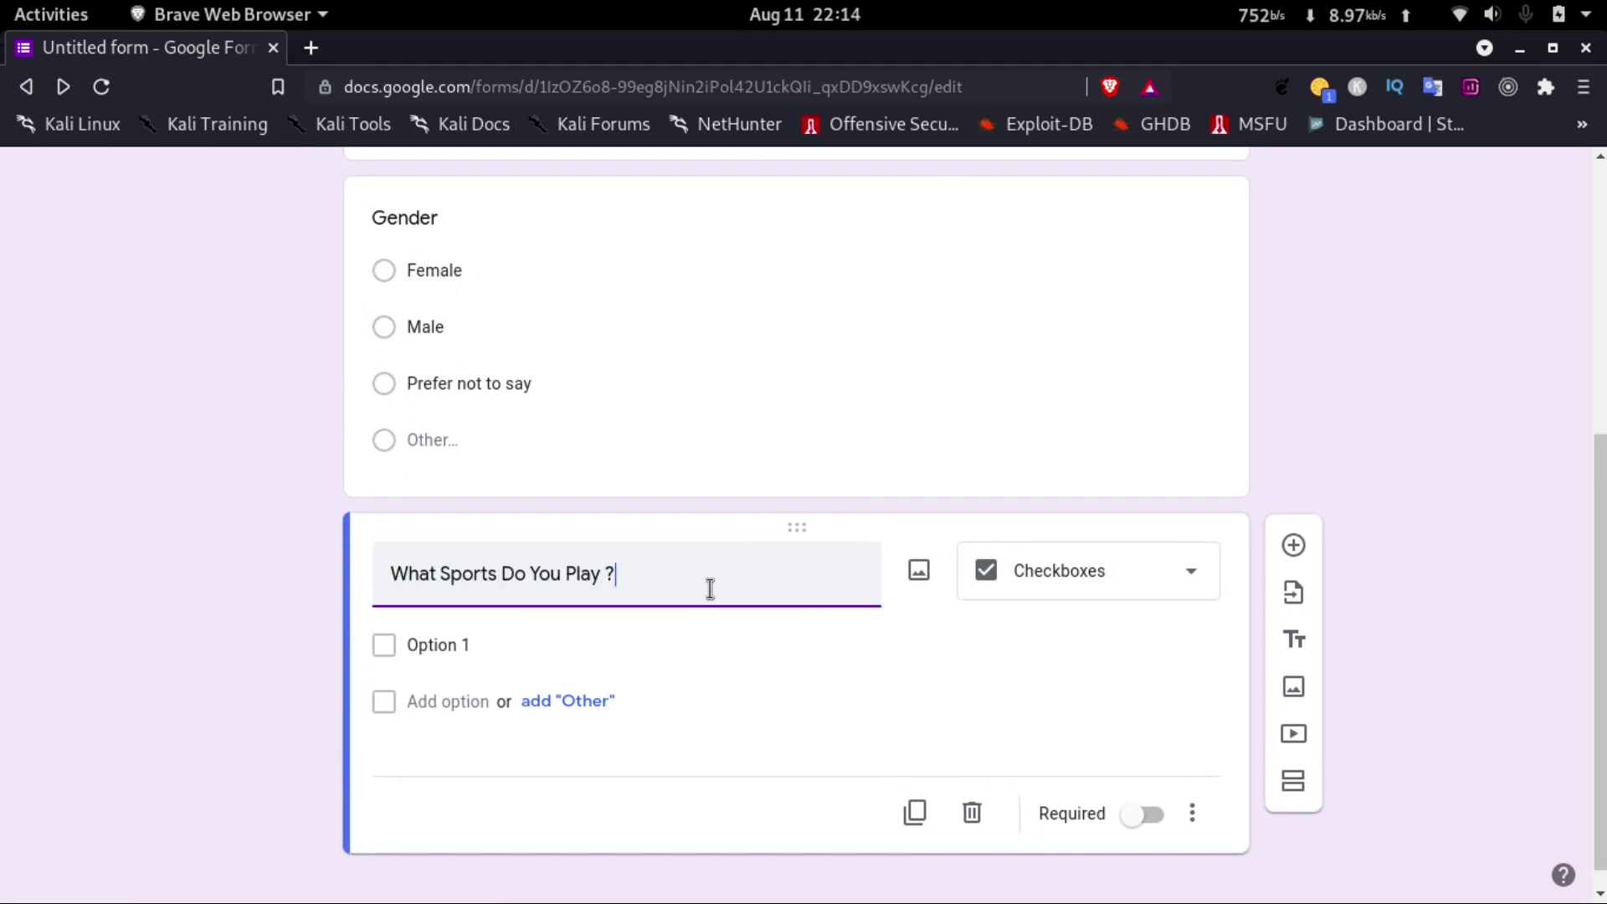
# - Enter Badminton, Table Tennis and Cricket as the answer options of the sports question
pyautogui.click(443, 642)
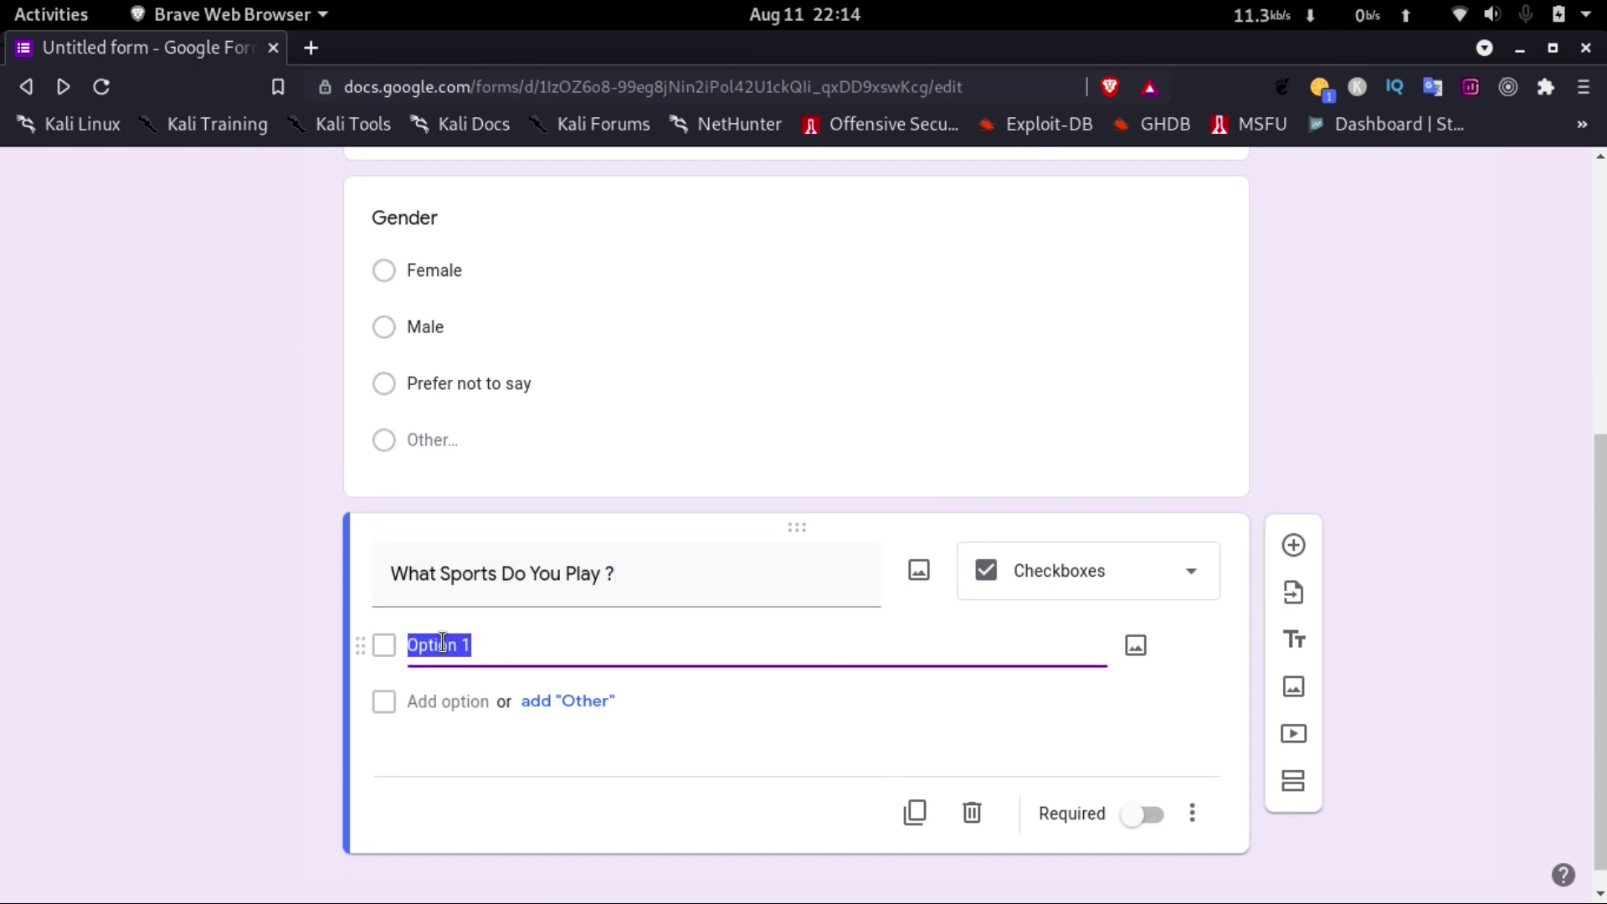
pyautogui.press('BackSpace')
pyautogui.write('Badminton')
pyautogui.press('Return')
pyautogui.write('Table Tennis')
pyautogui.click(436, 759)
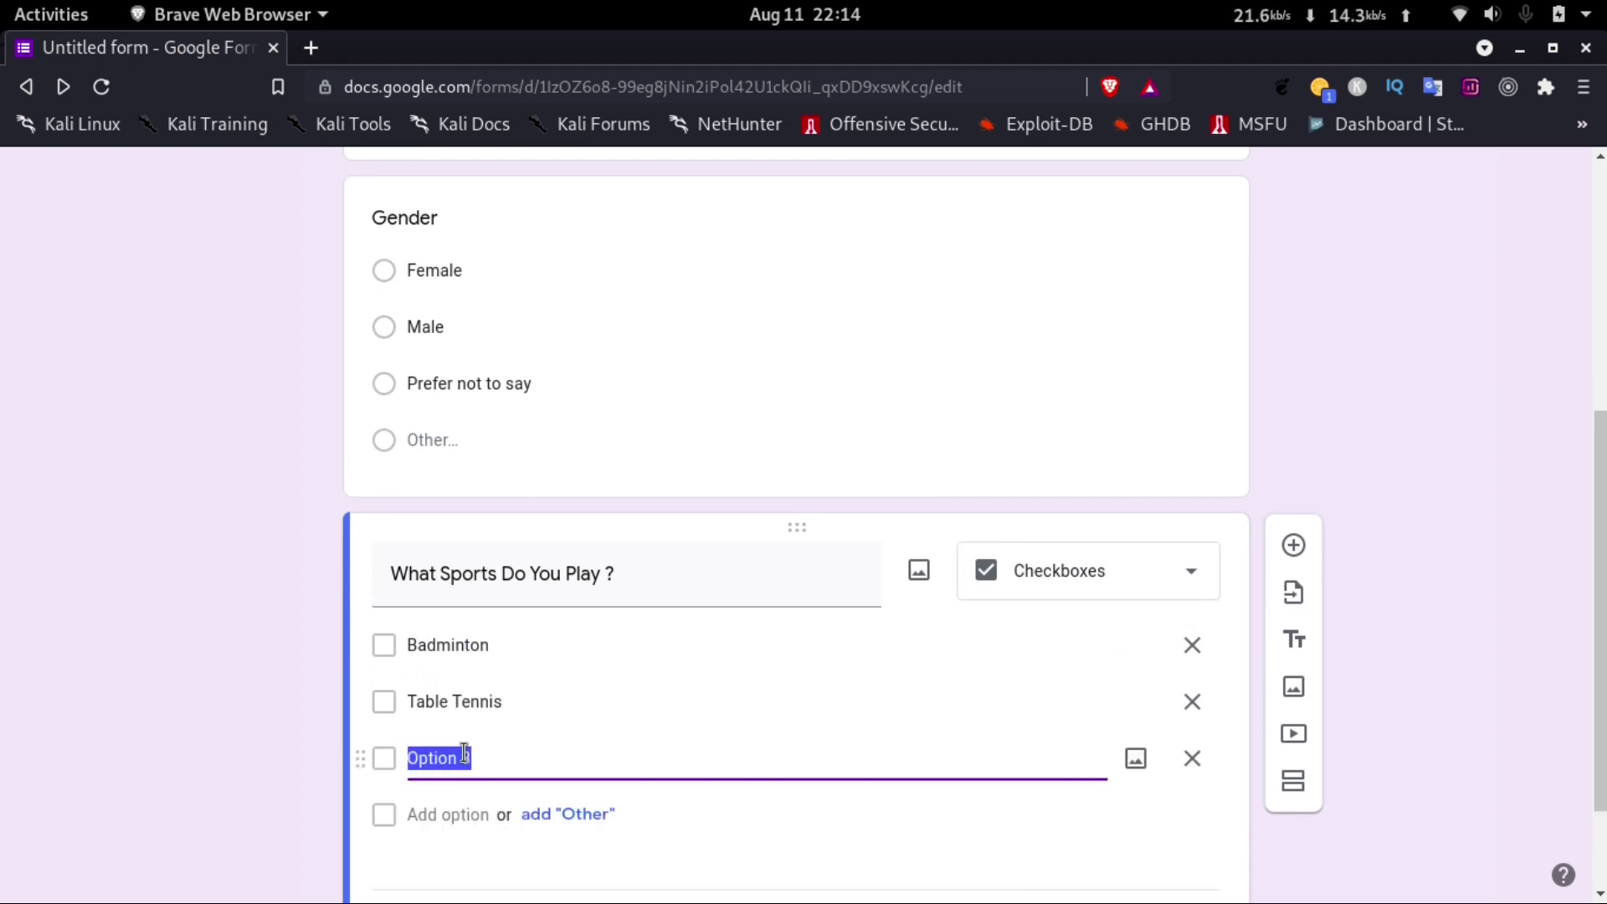
pyautogui.press('BackSpace')
pyautogui.write('C')
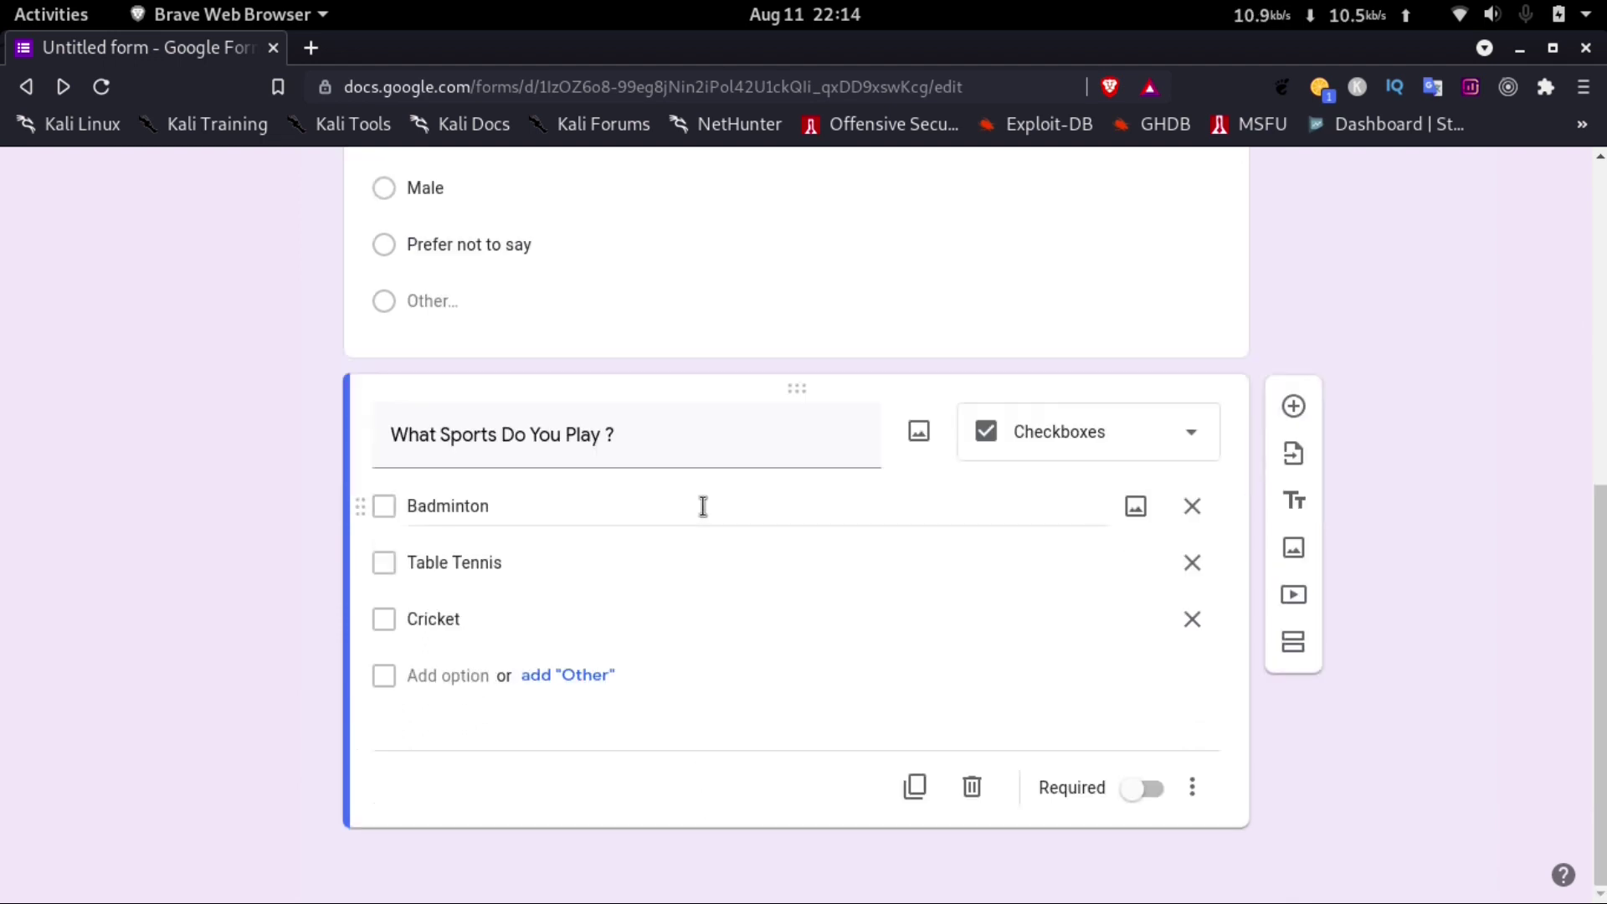
# - Compare the multiple choice options of the Gender question with the checkbox options of the sports question
pyautogui.scroll(3, 703, 507)
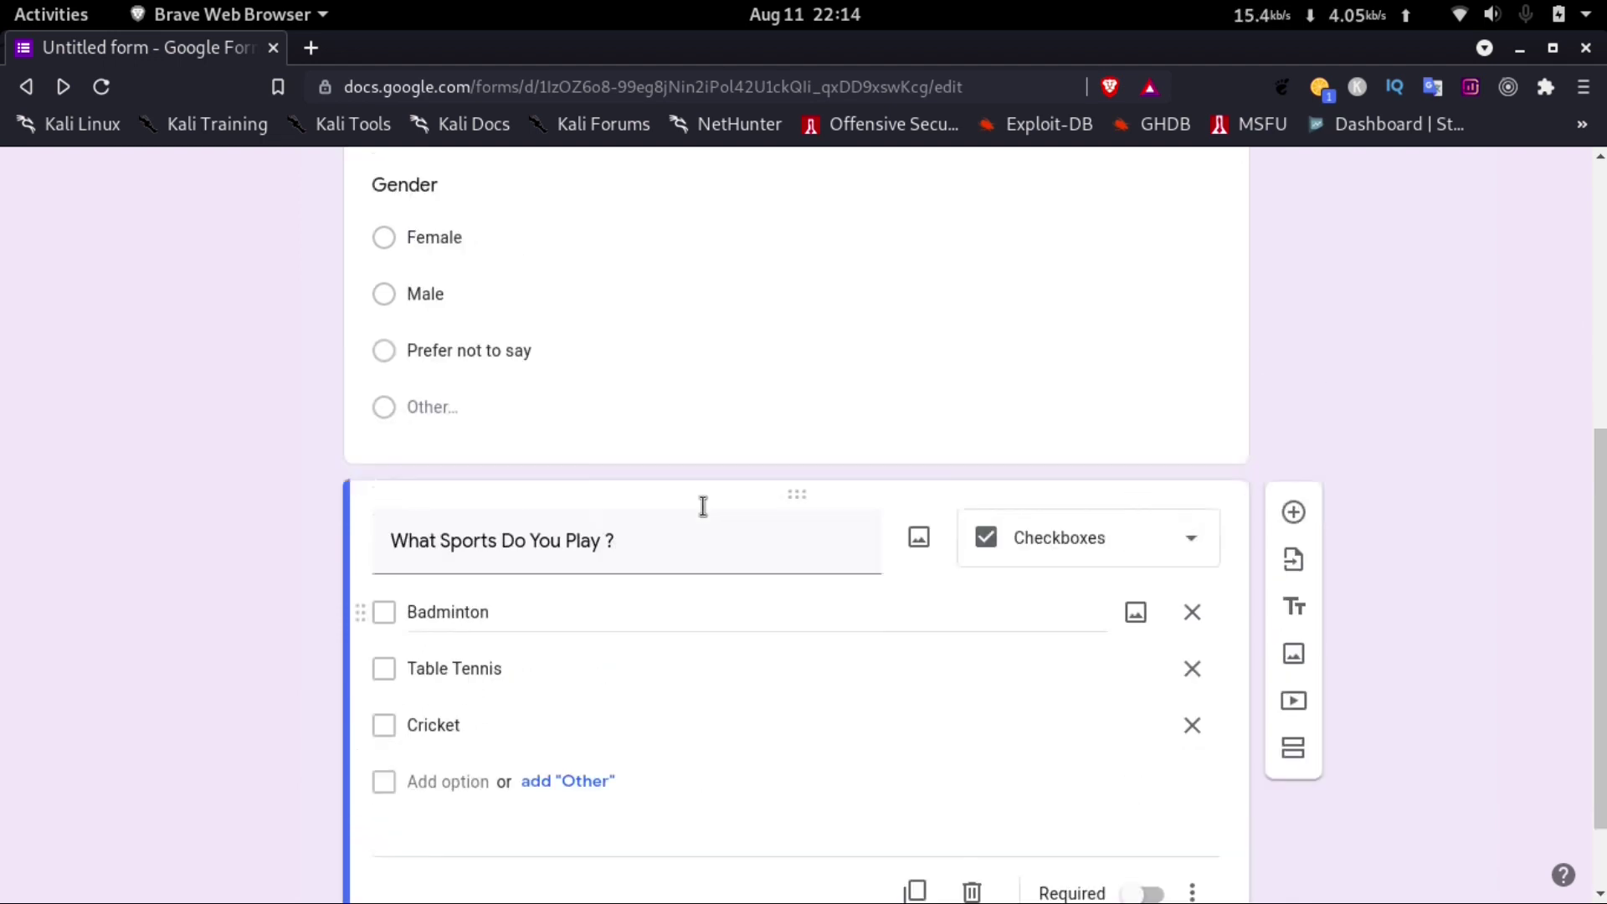
pyautogui.scroll(1, 920, 544)
pyautogui.click(854, 308)
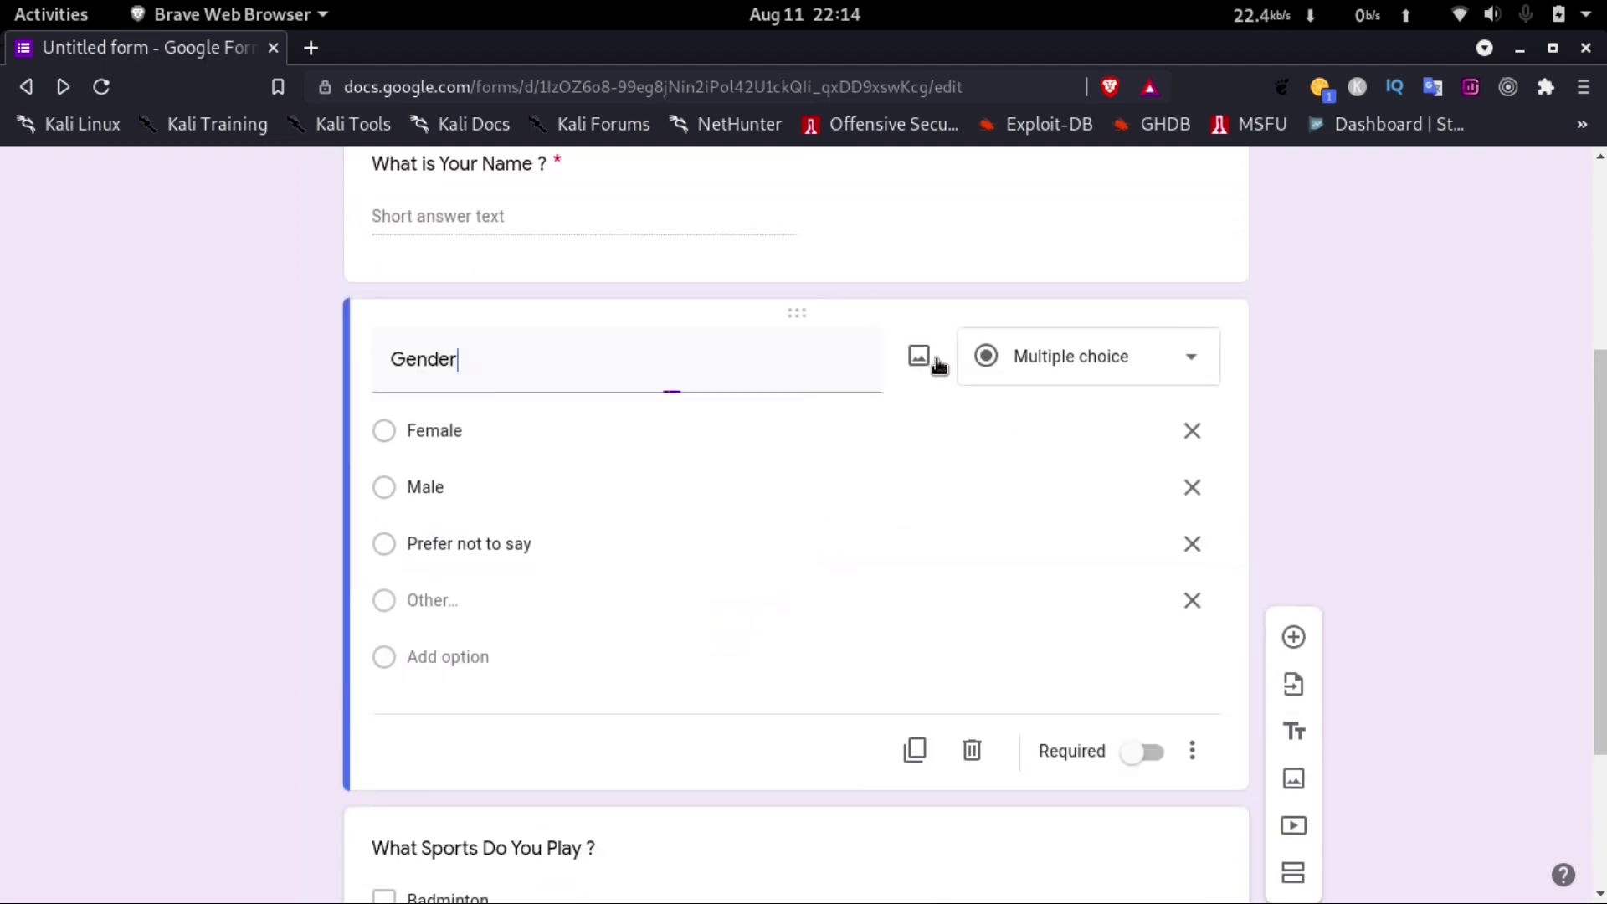
pyautogui.scroll(-2, 976, 452)
pyautogui.scroll(1, 564, 290)
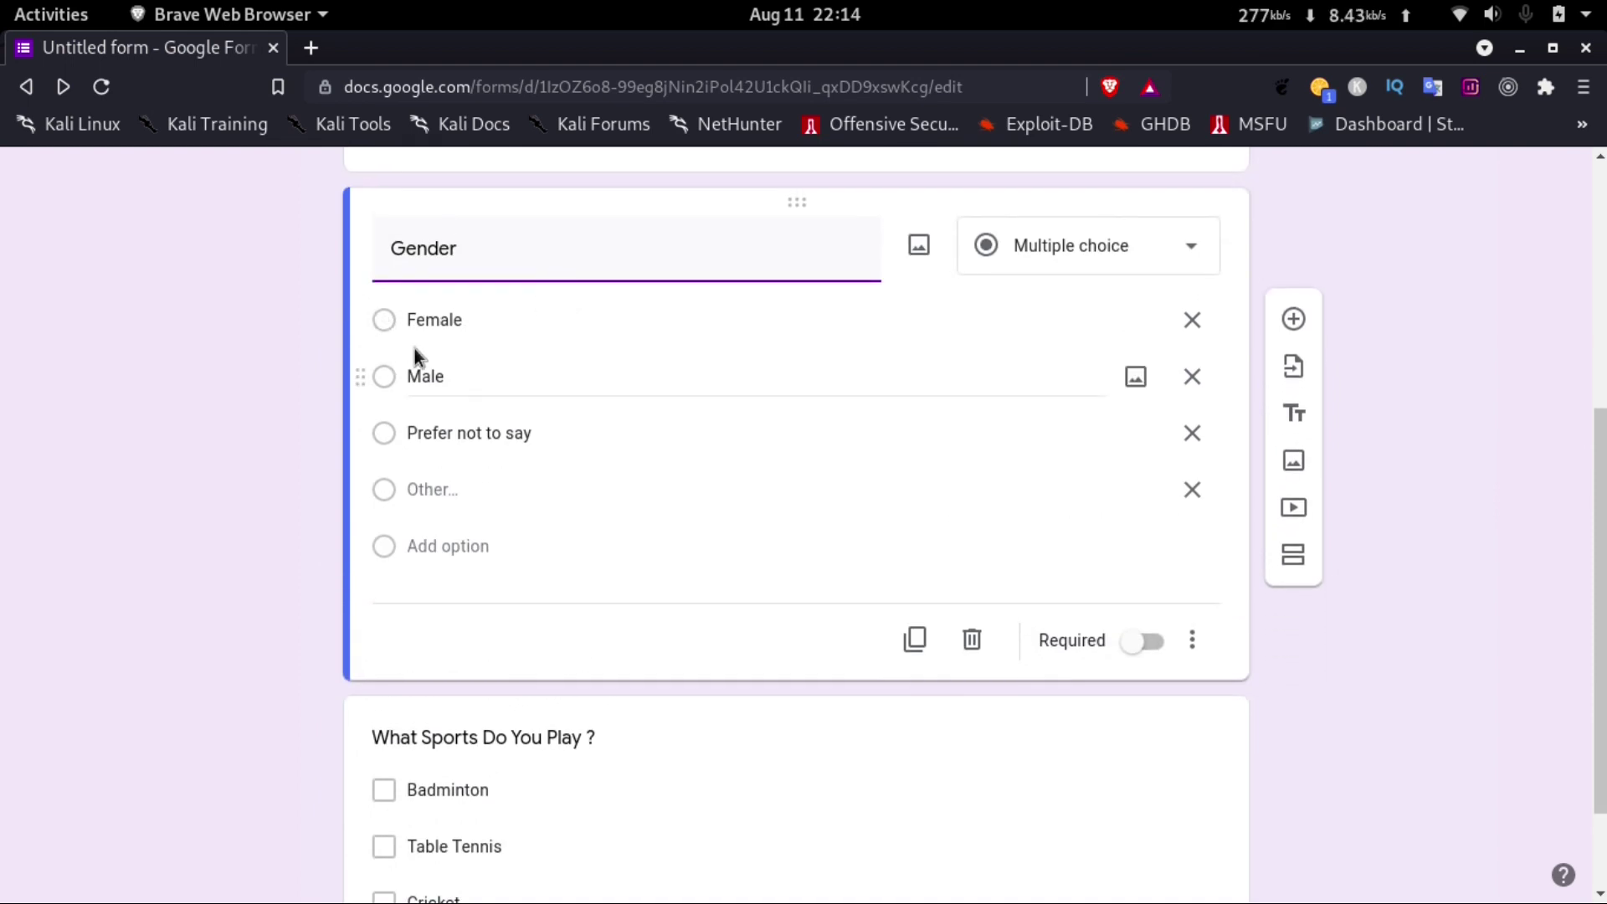
pyautogui.scroll(-2, 518, 443)
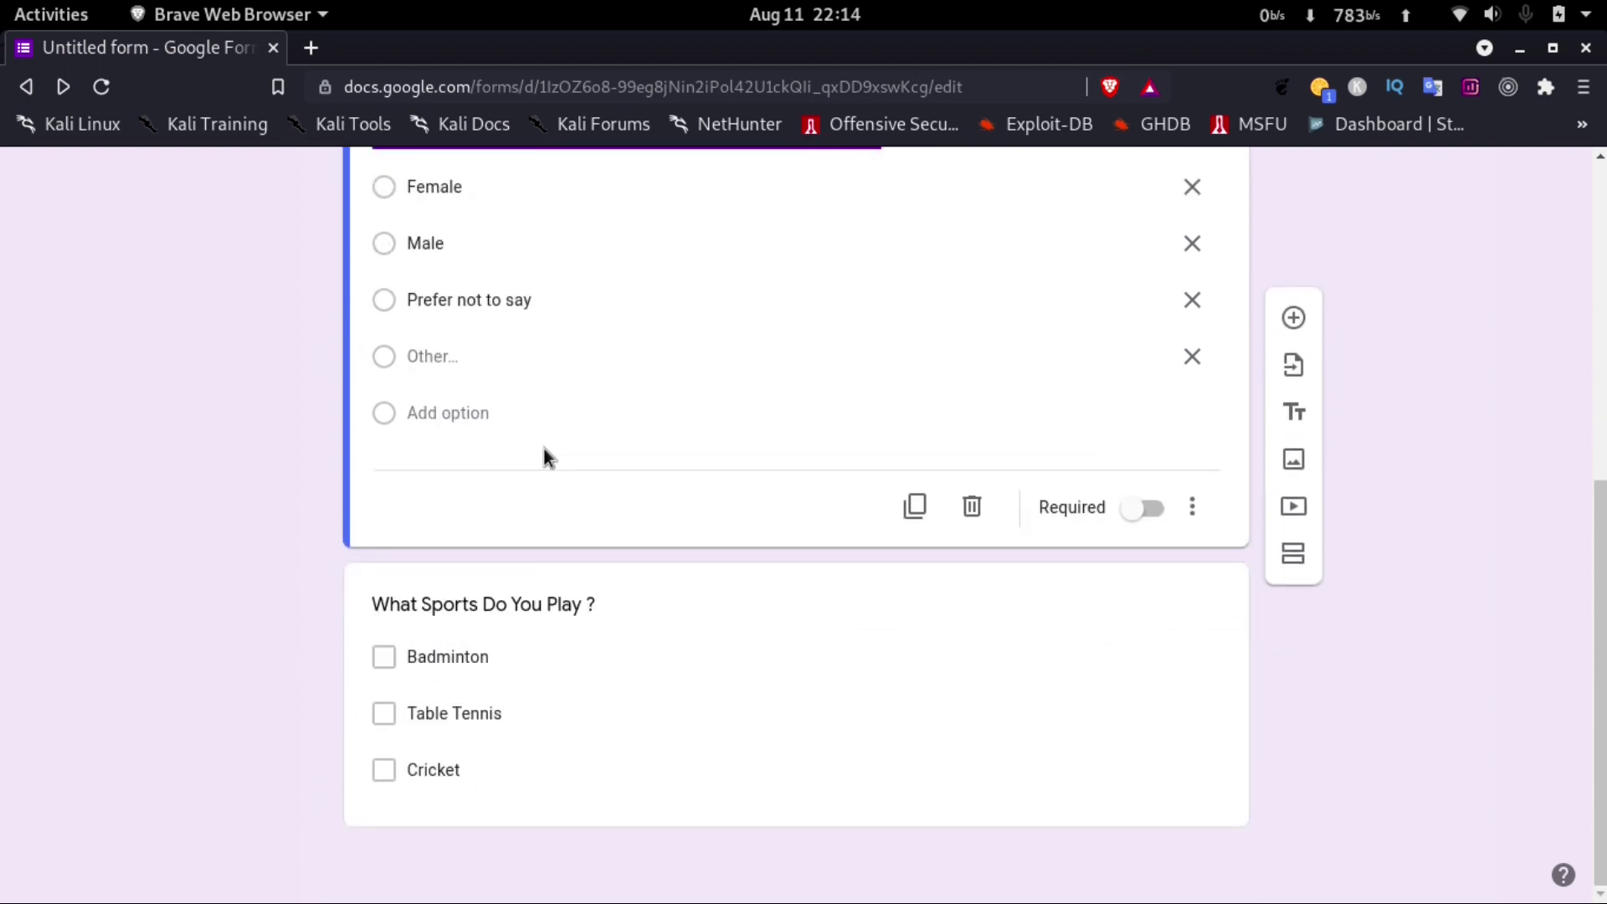
pyautogui.click(741, 599)
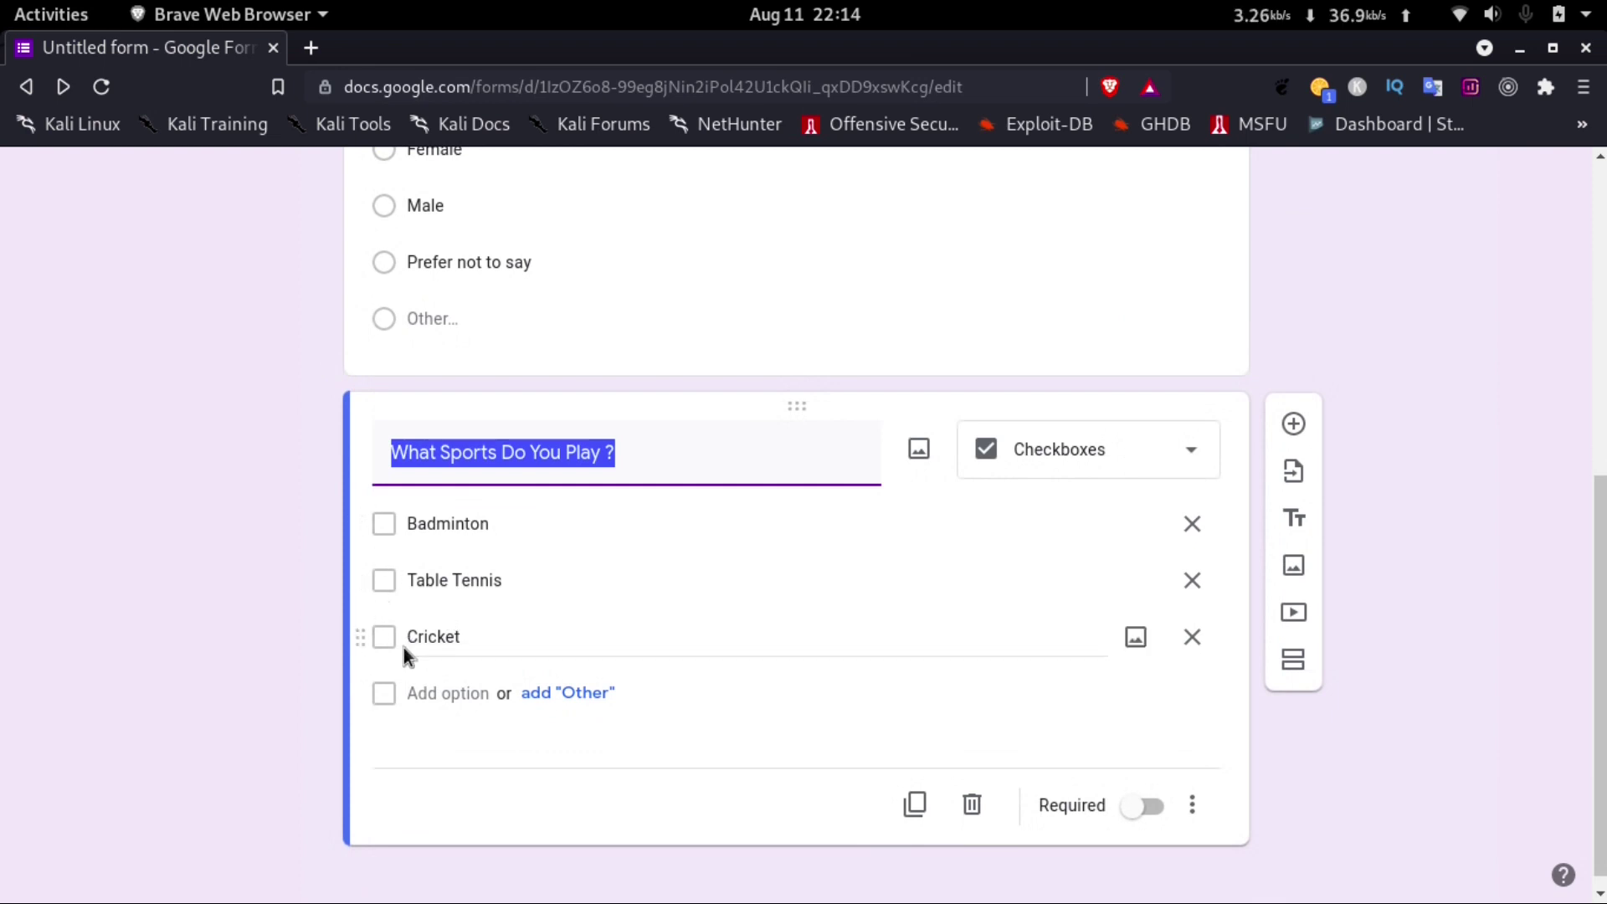
pyautogui.scroll(-1, 392, 609)
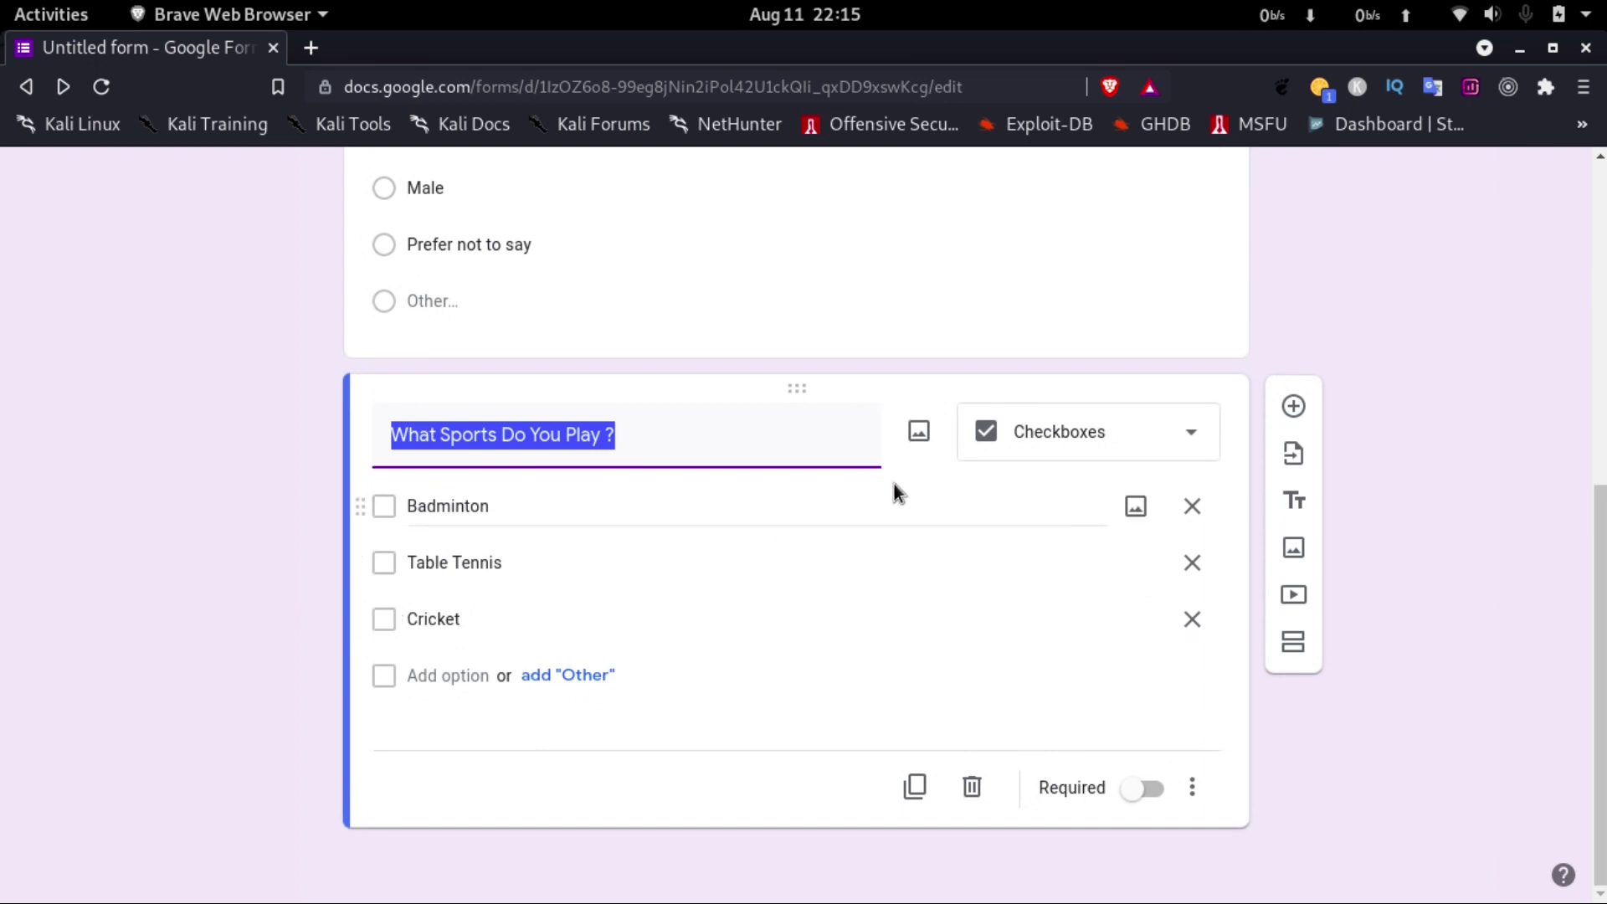
pyautogui.scroll(4, 880, 482)
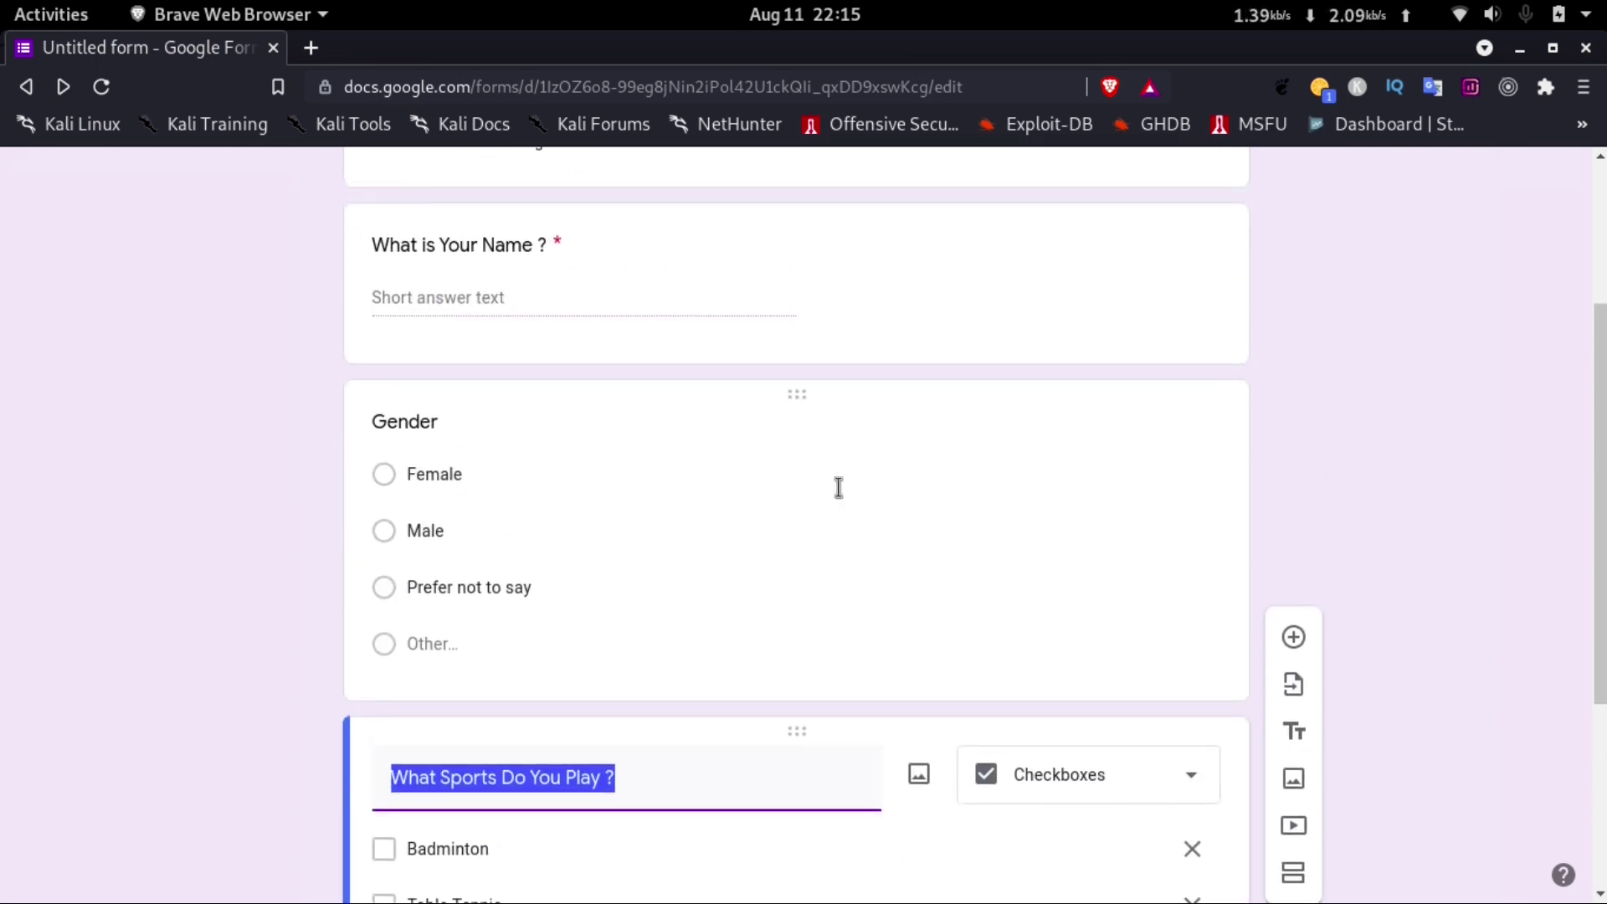
pyautogui.click(616, 519)
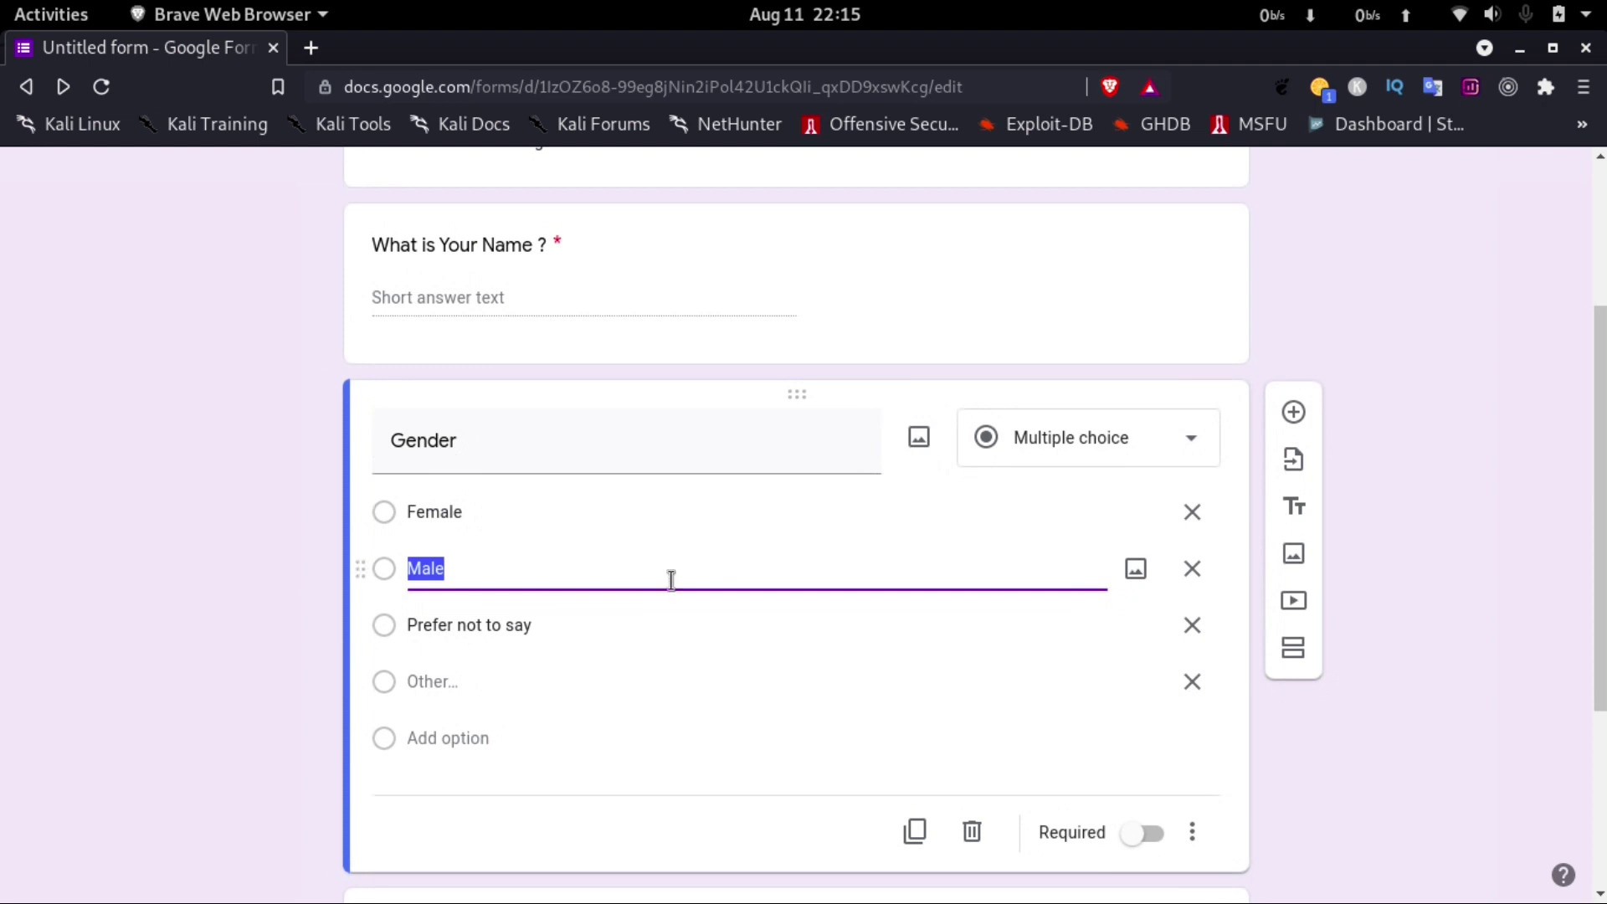
pyautogui.scroll(-4, 259, 617)
pyautogui.click(261, 615)
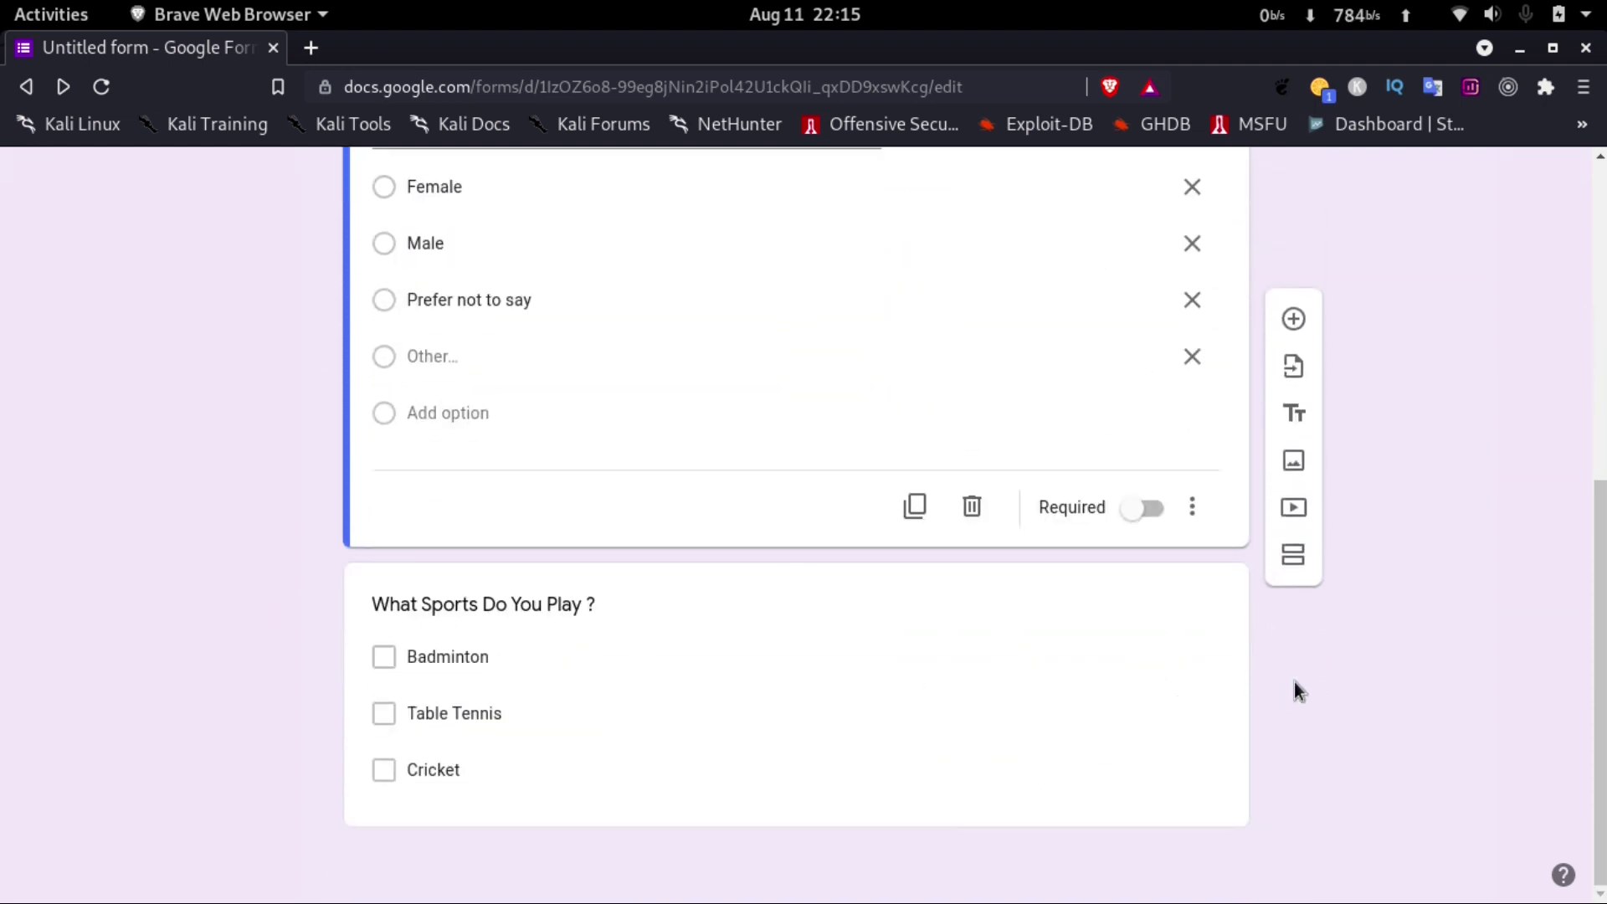
# - Add a new multiple choice question below the sports question and insert the colourful symbols picture from a Google image search for "math"
pyautogui.click(1056, 822)
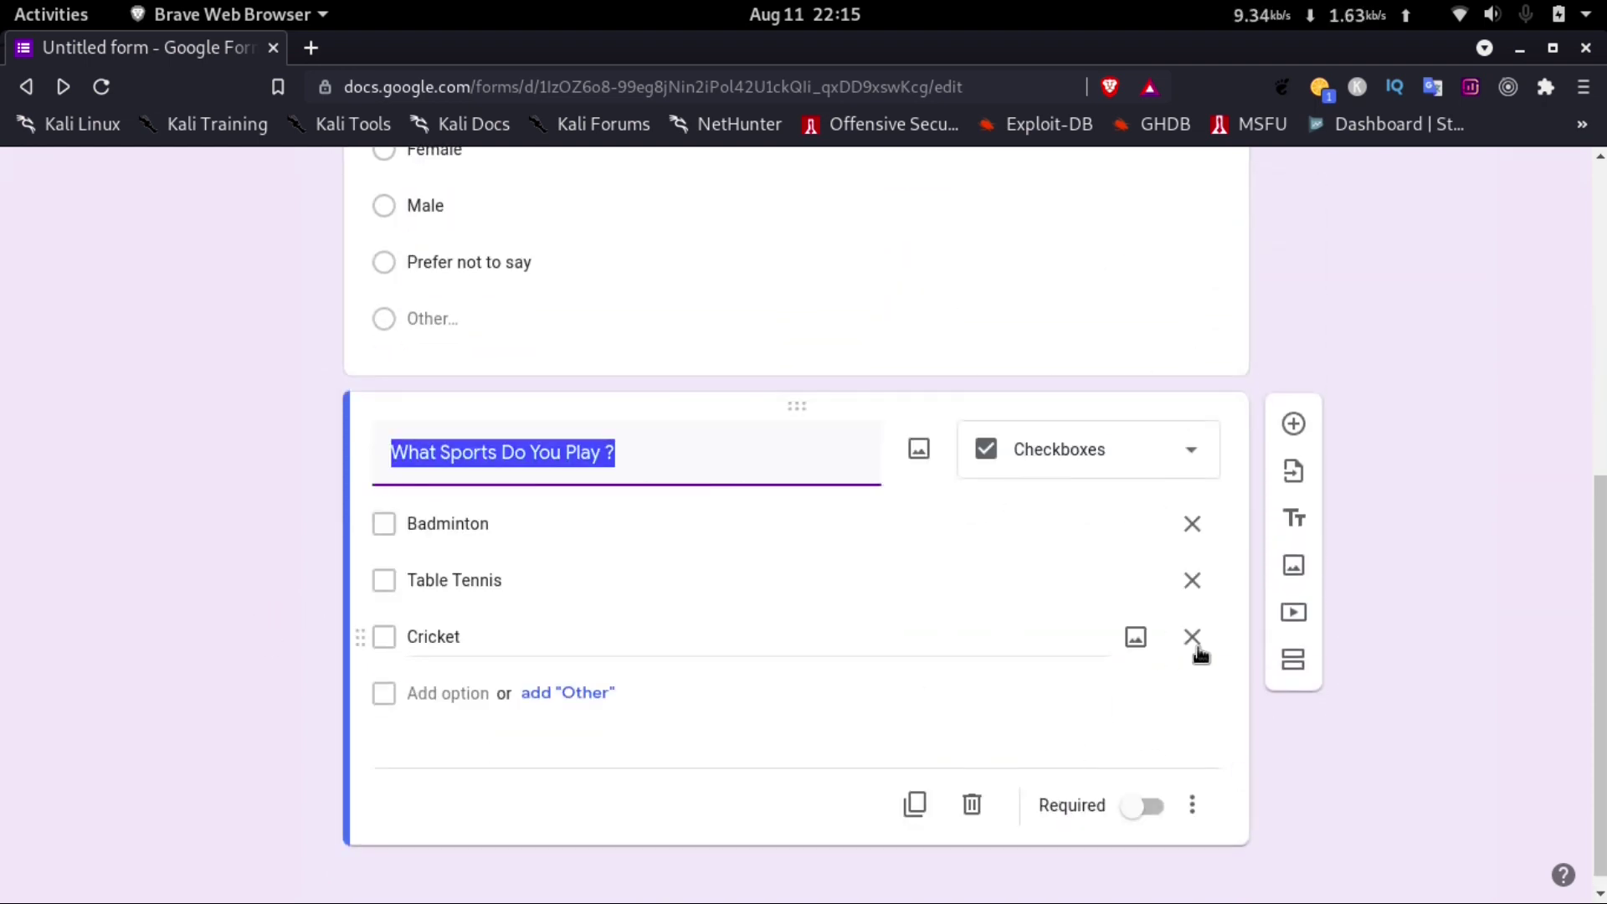
pyautogui.click(1297, 442)
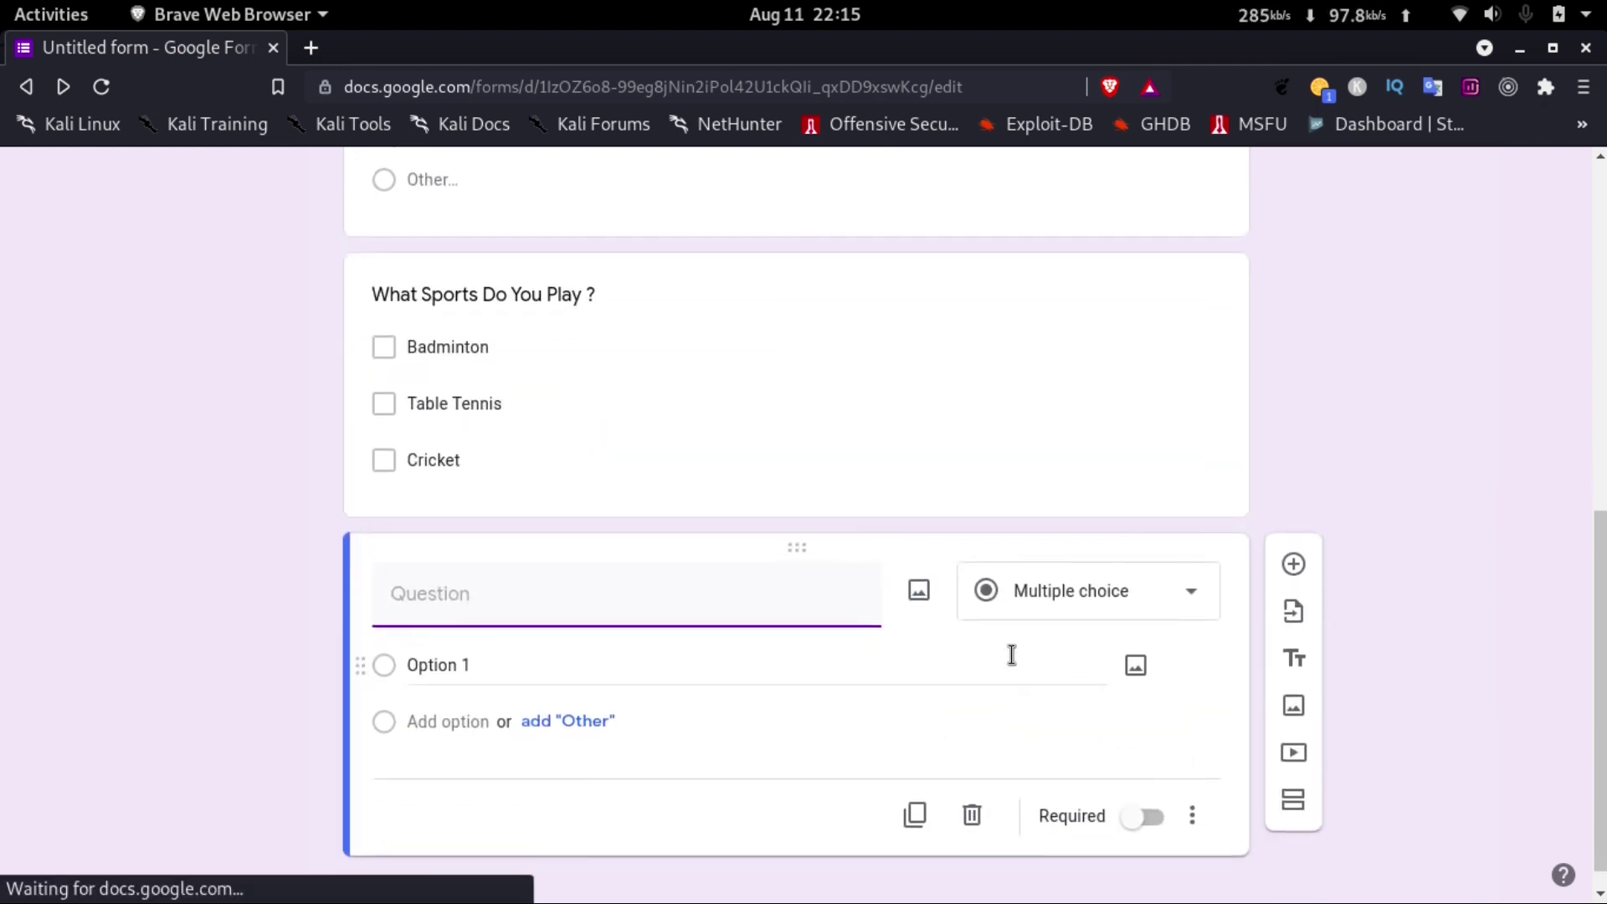
pyautogui.click(910, 676)
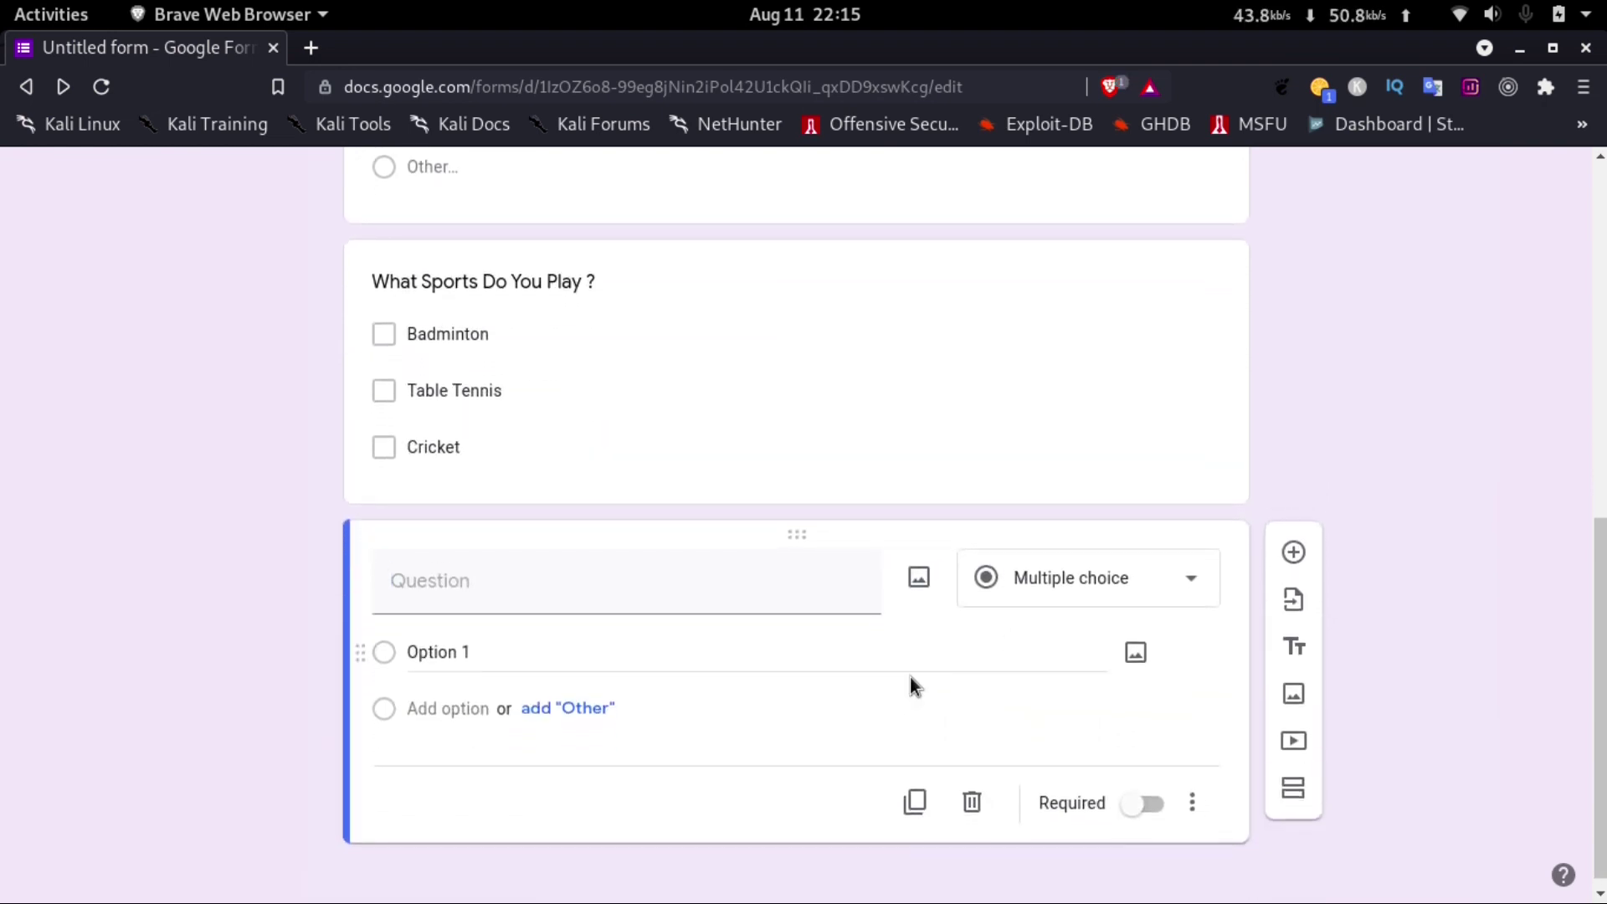
pyautogui.click(918, 581)
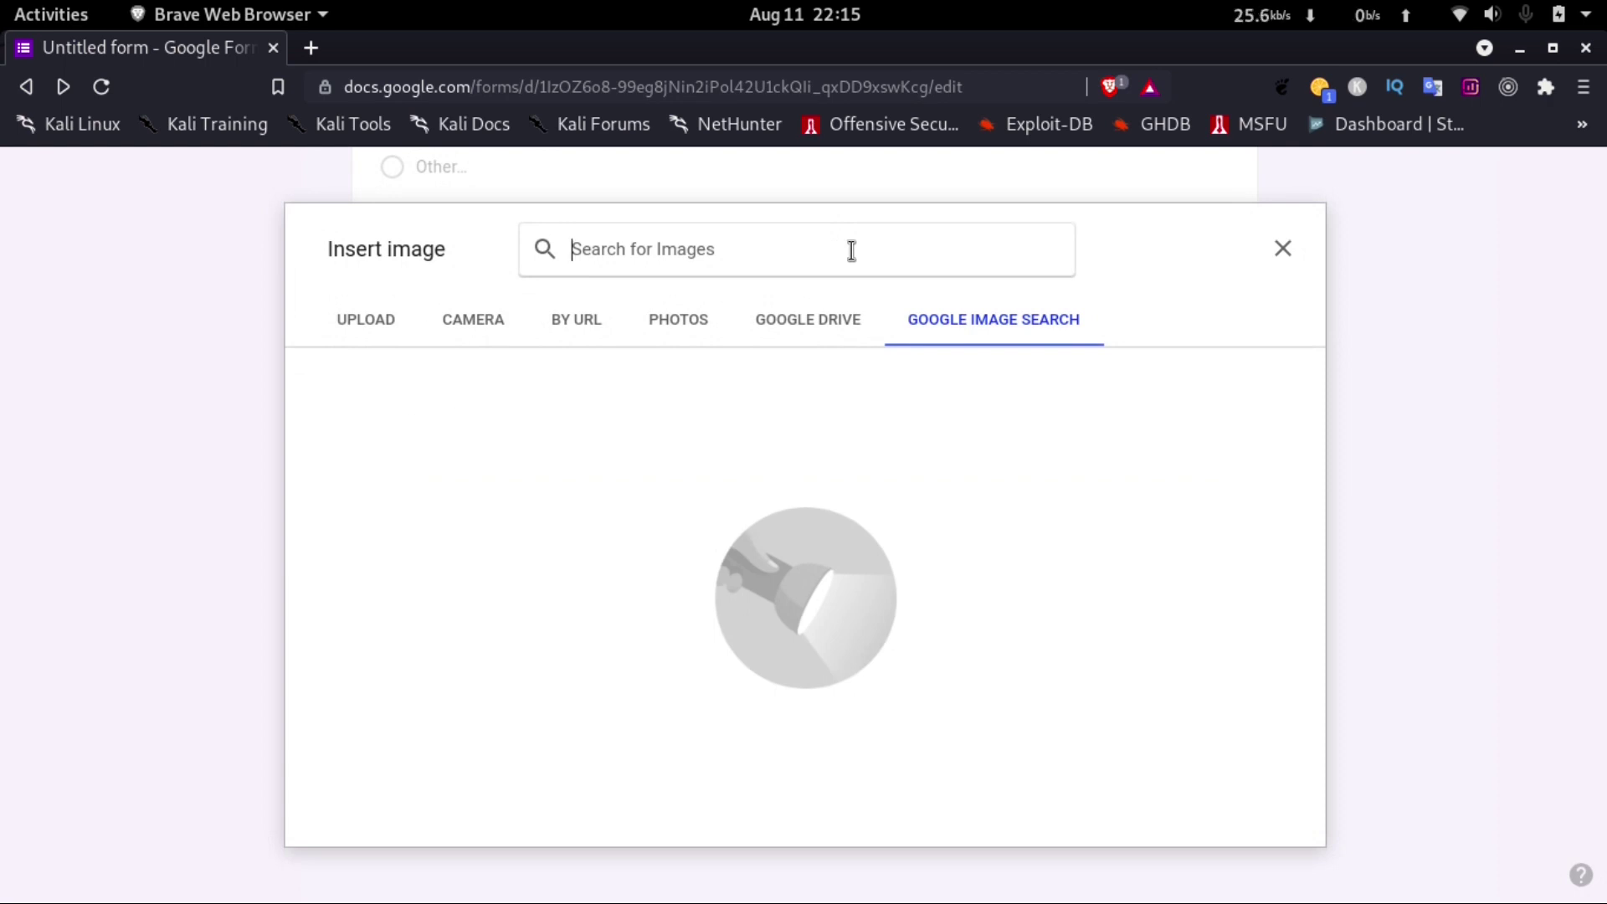
pyautogui.write('math')
pyautogui.press('Return')
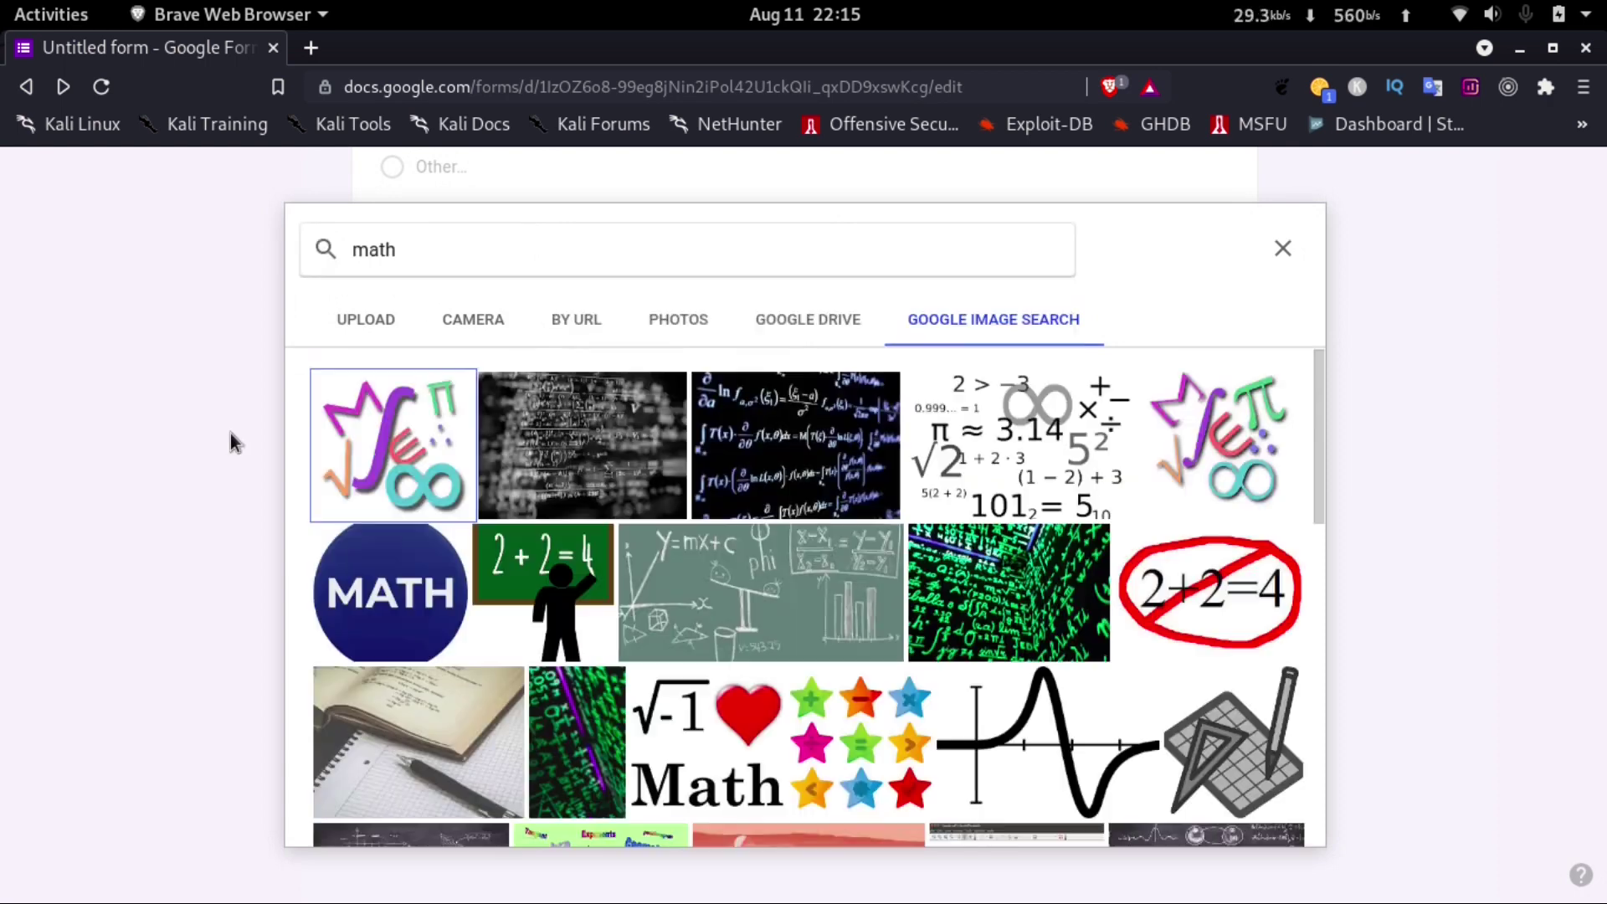
pyautogui.click(366, 455)
pyautogui.click(1267, 825)
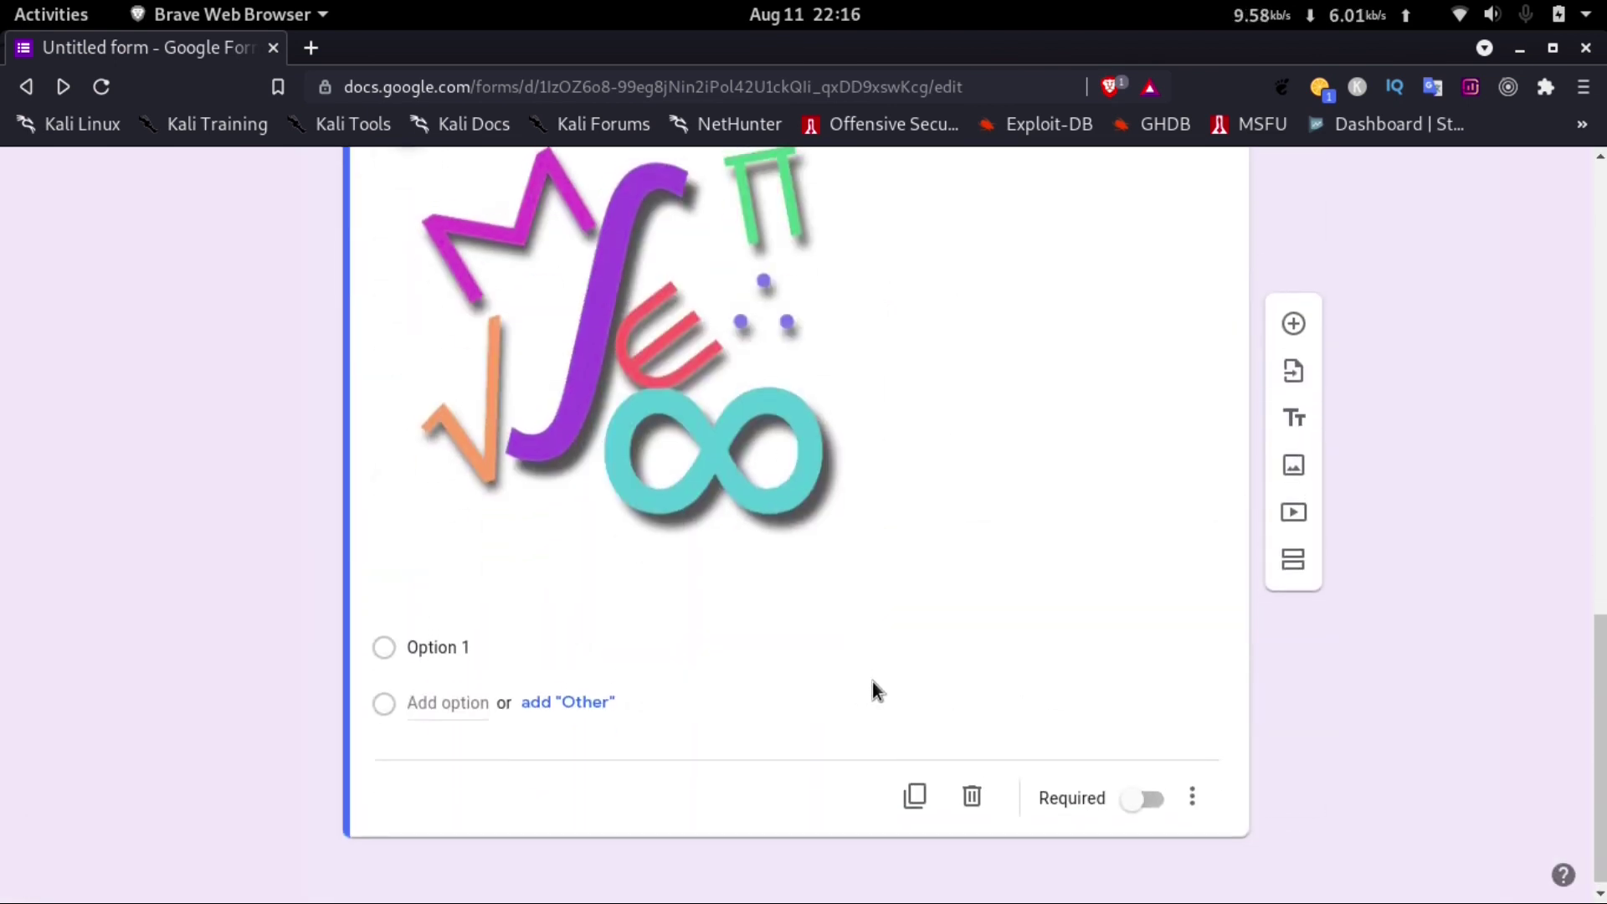
# - Enter "This is a random image" as the question text above the math picture
pyautogui.scroll(6, 872, 681)
pyautogui.click(499, 557)
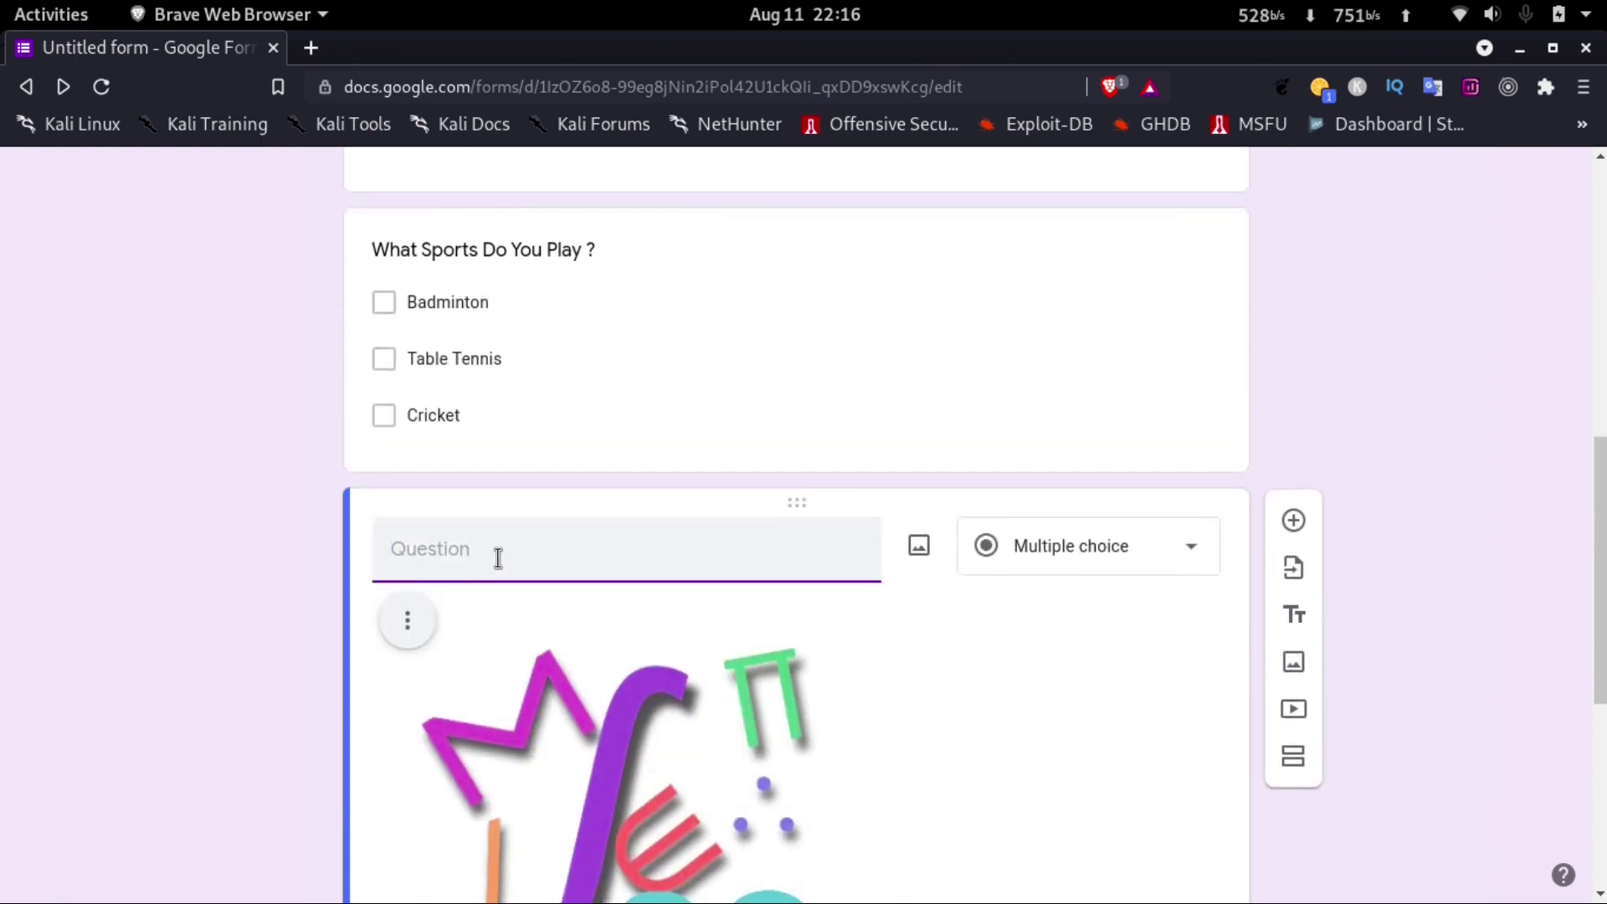
pyautogui.write('This is a ')
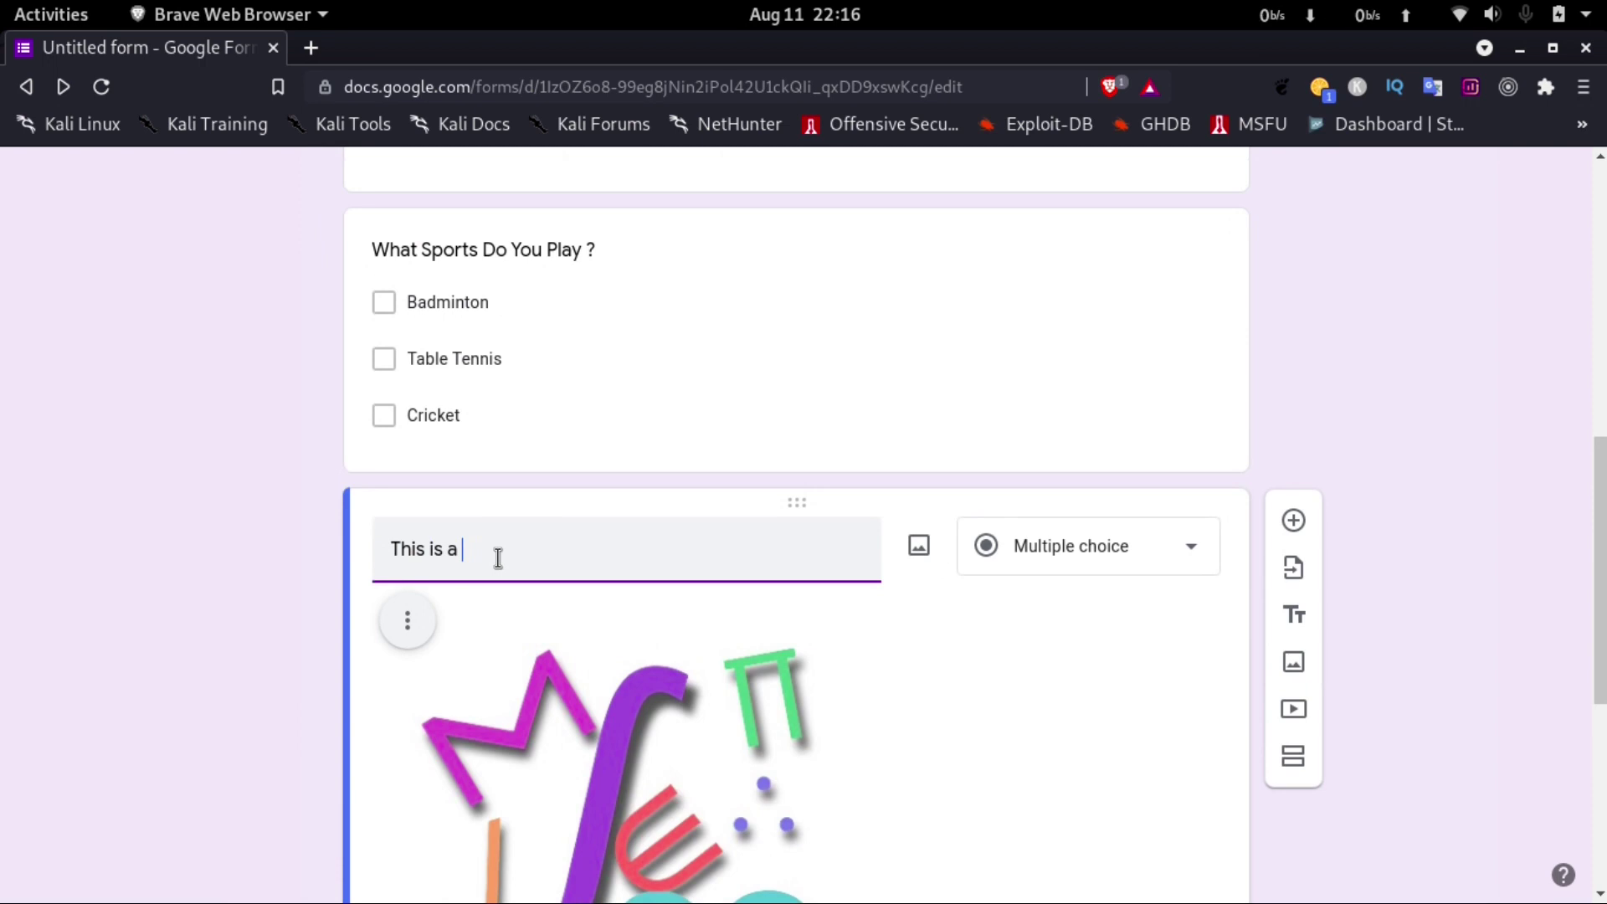
pyautogui.write('random image')
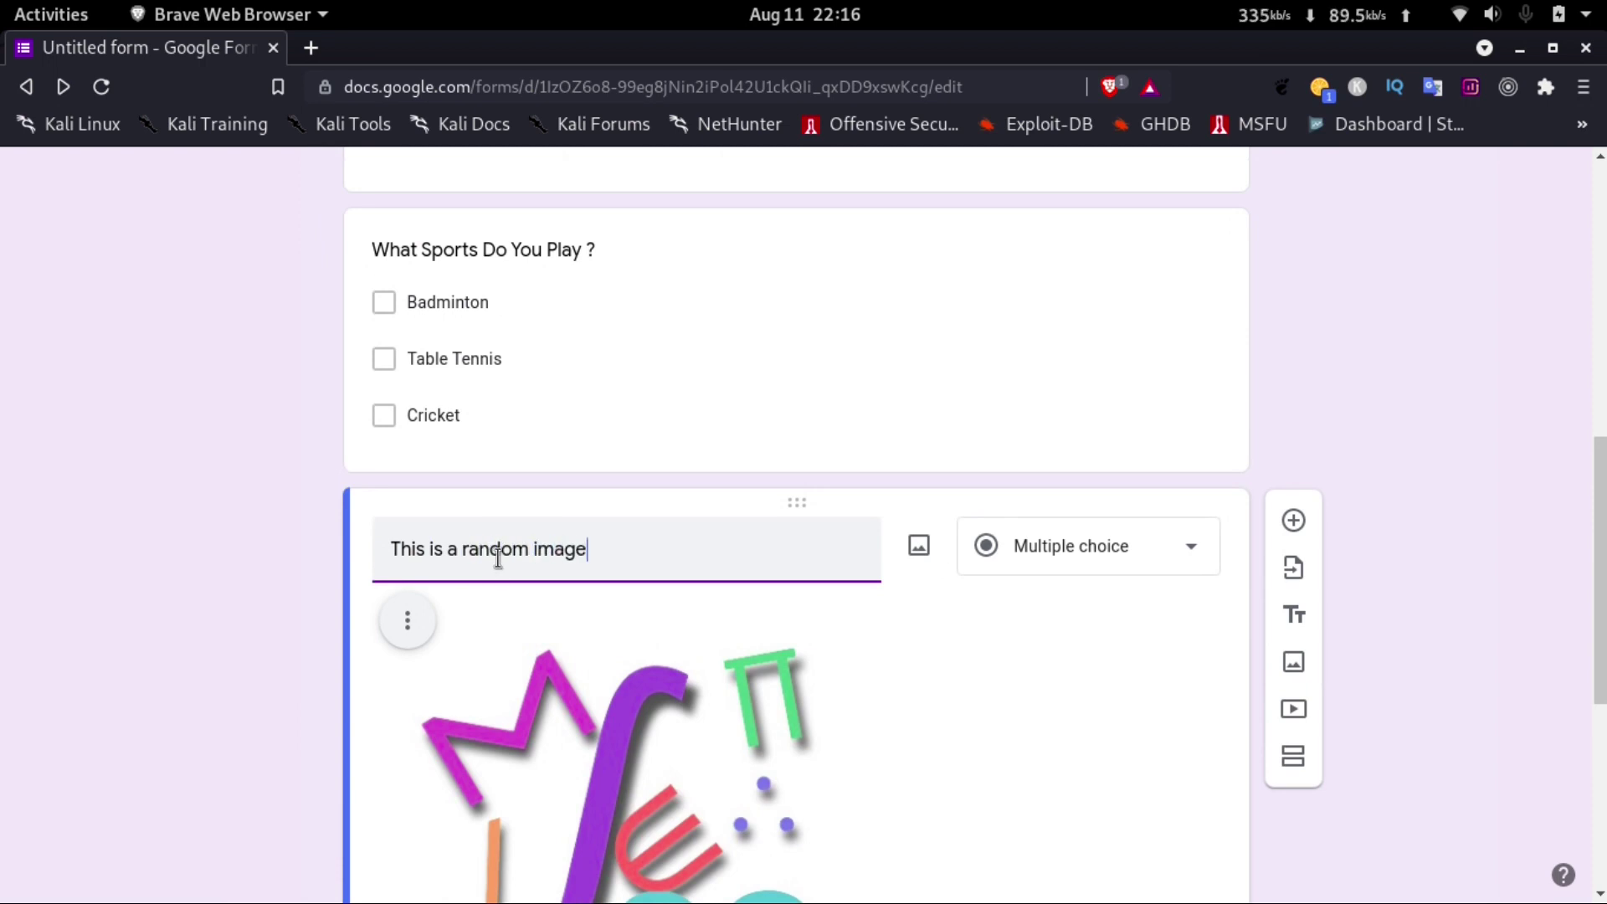
# - Add all suggested answer options, Yes, No and Maybe, to the random image question
pyautogui.scroll(-6, 499, 559)
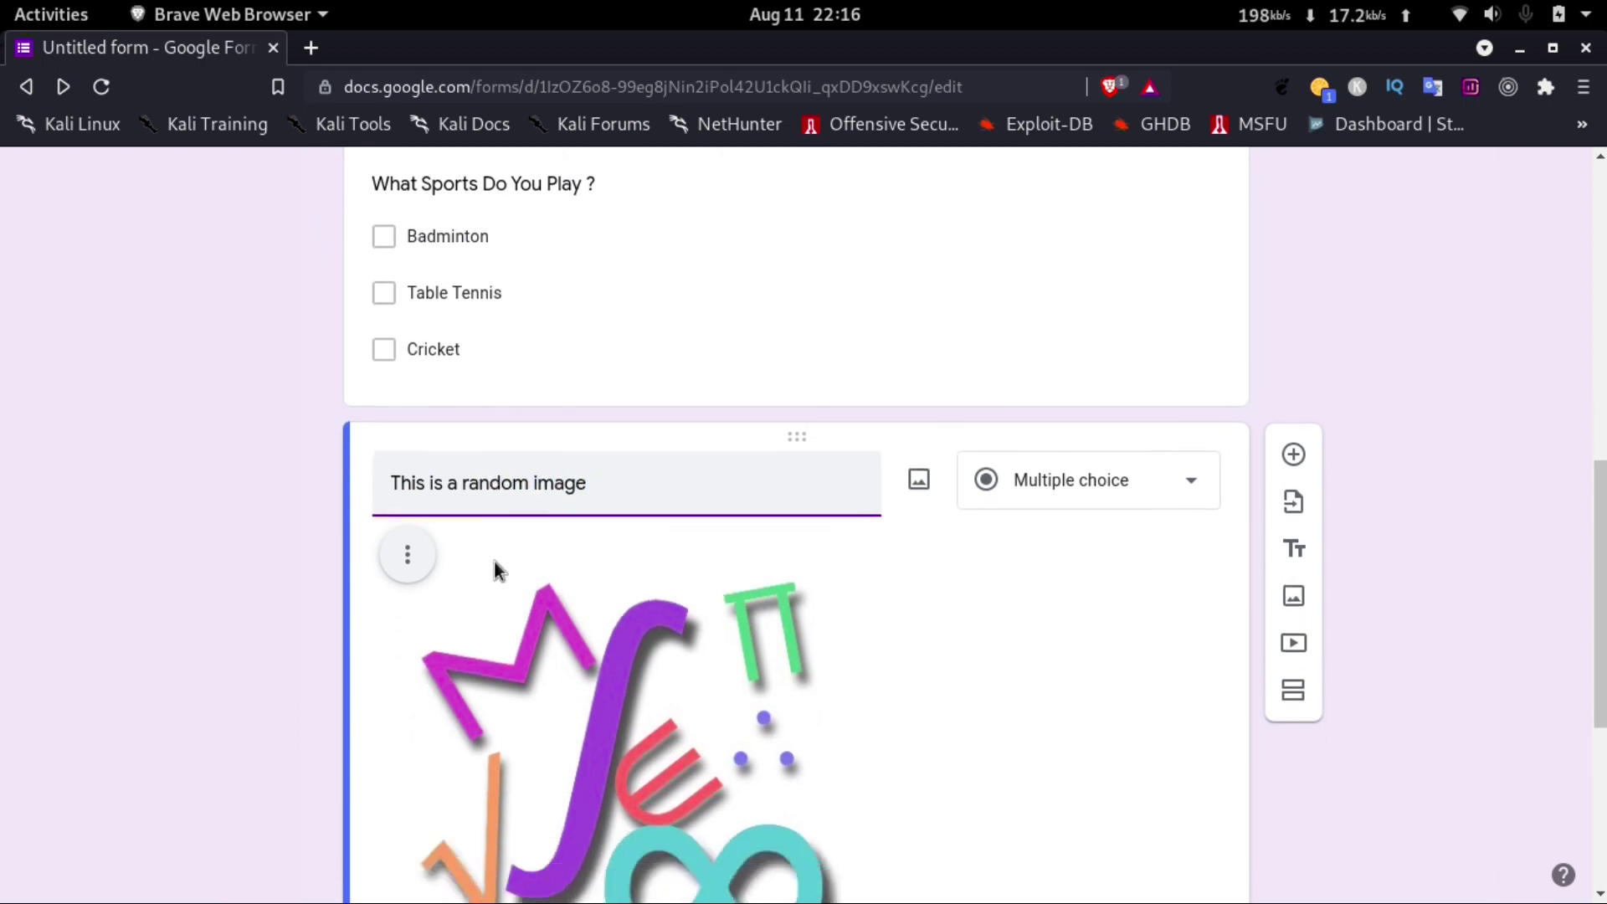
pyautogui.click(469, 638)
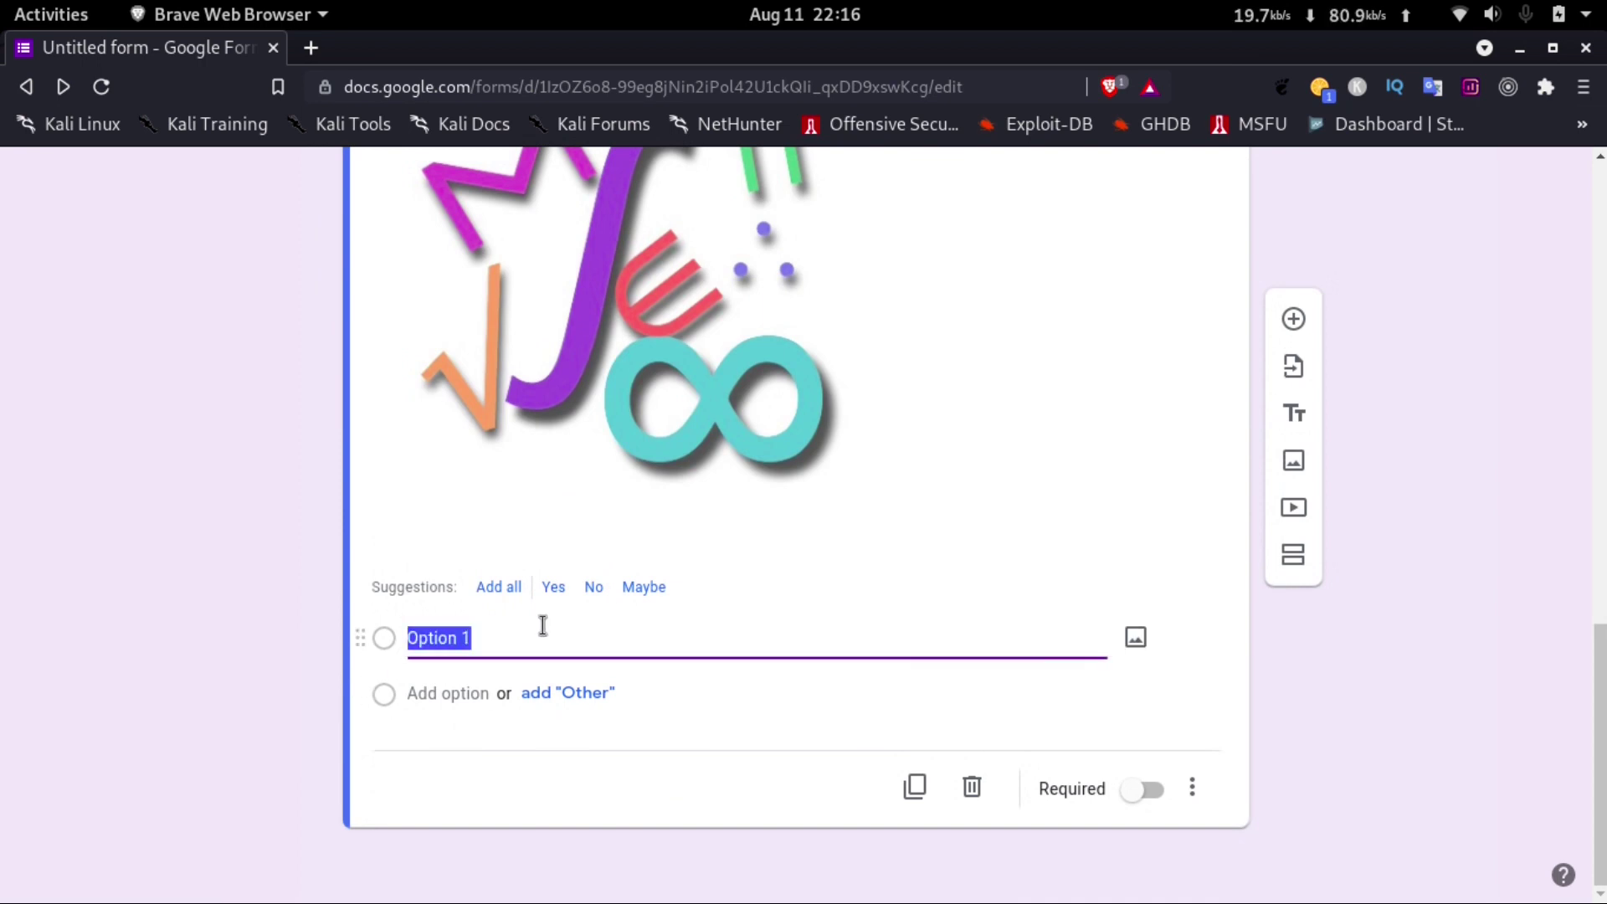
pyautogui.click(510, 588)
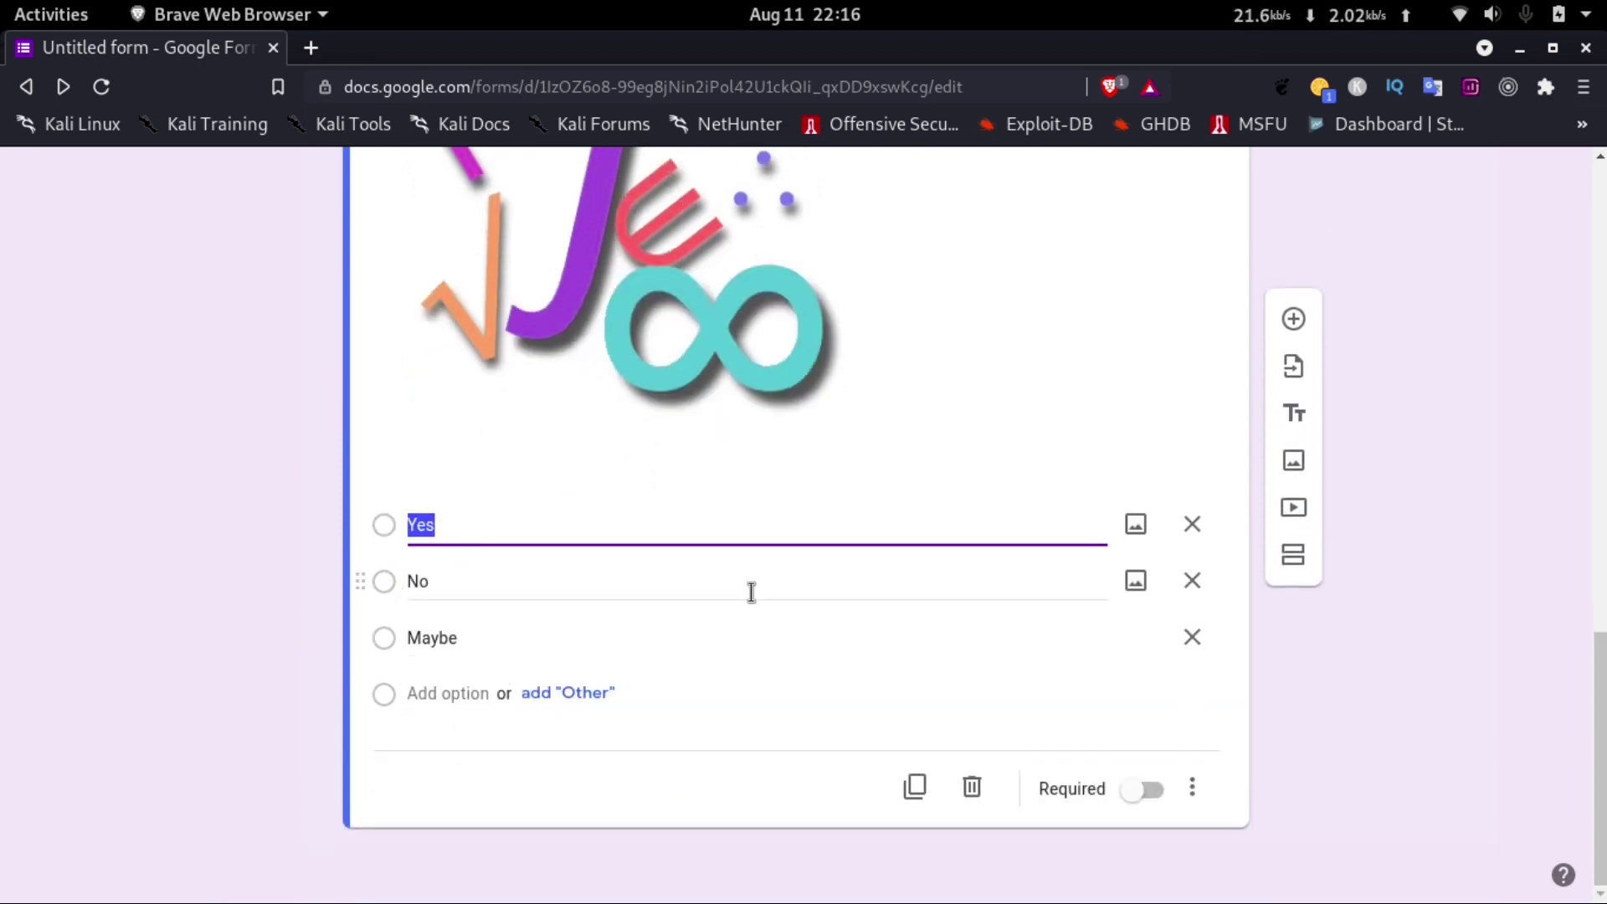
pyautogui.scroll(7, 751, 592)
pyautogui.scroll(-7, 752, 592)
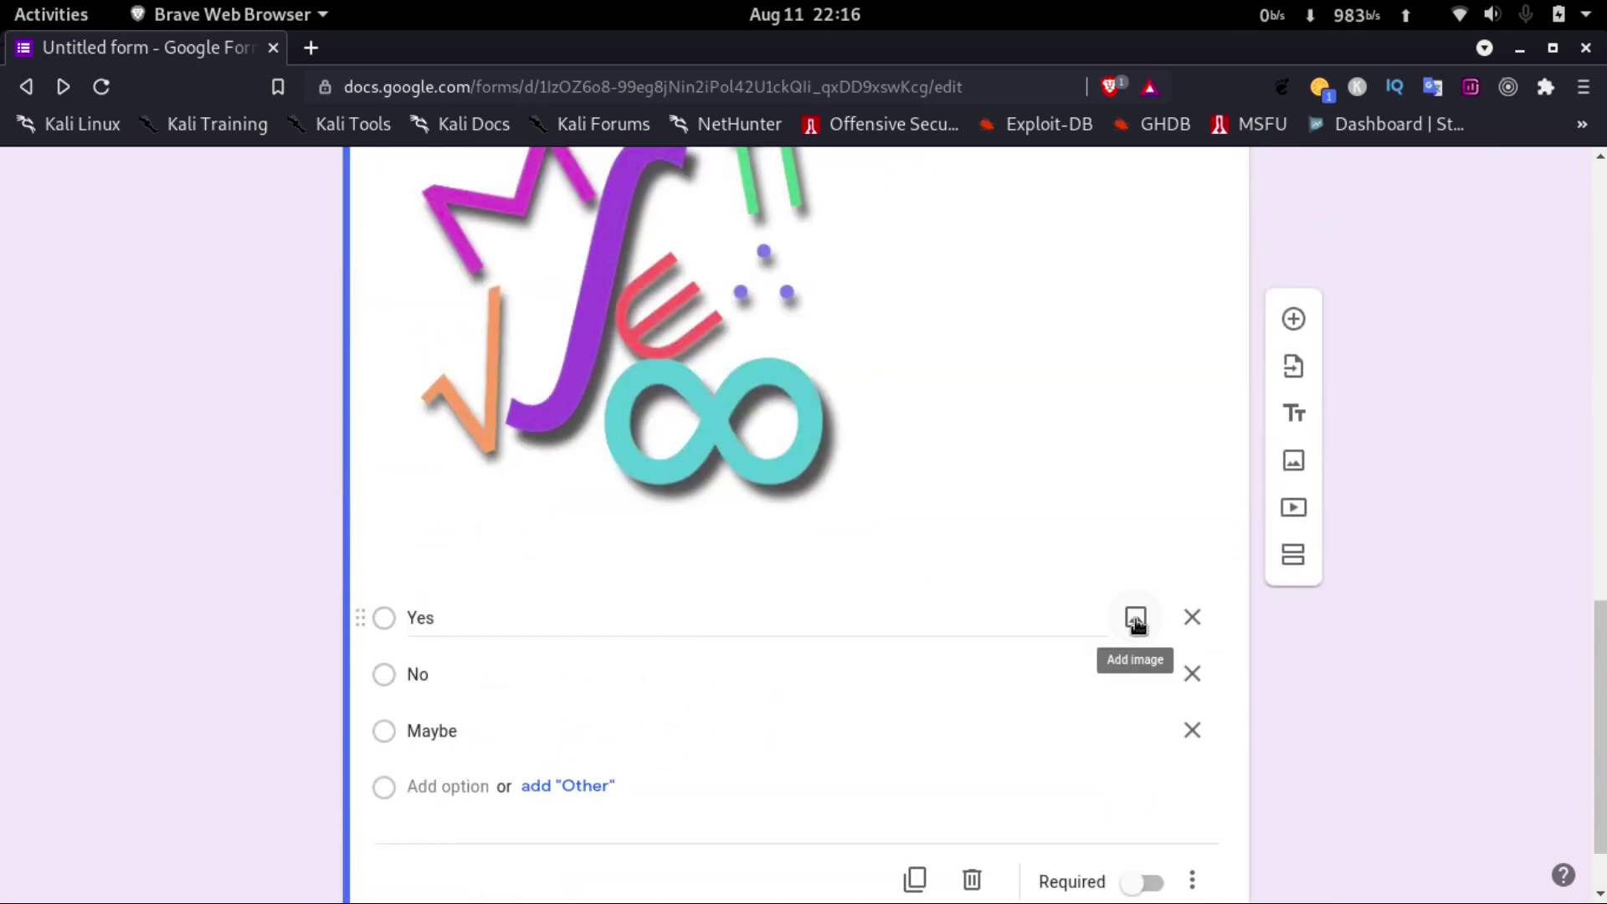
pyautogui.scroll(-2, 1212, 457)
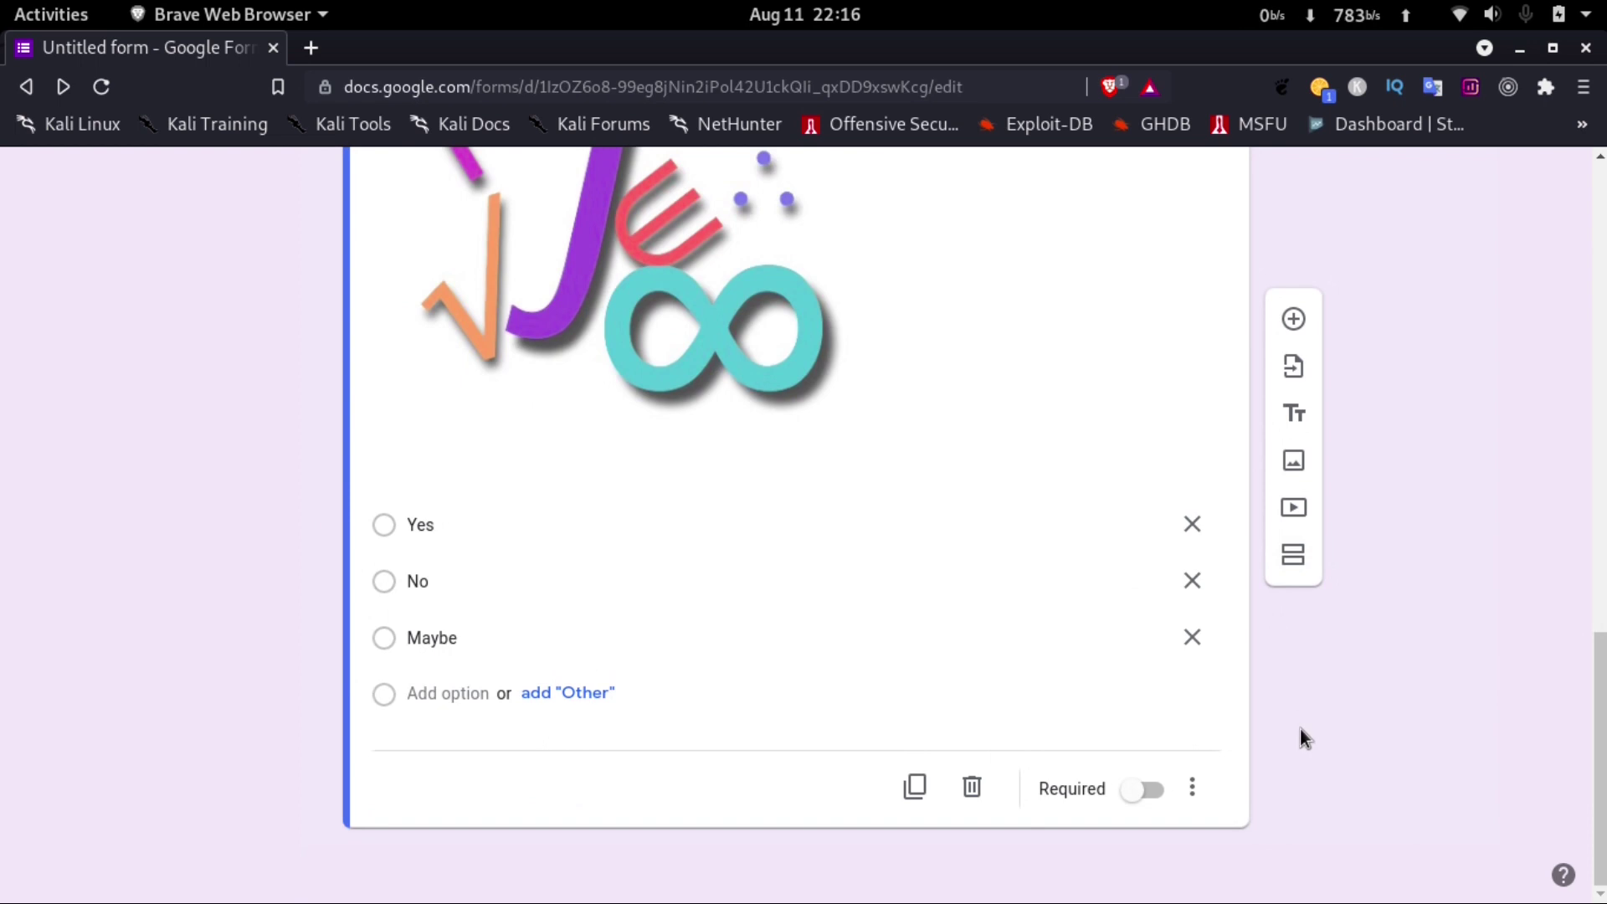
# - Add a title and description block below the random image question and delete it again
pyautogui.click(1293, 416)
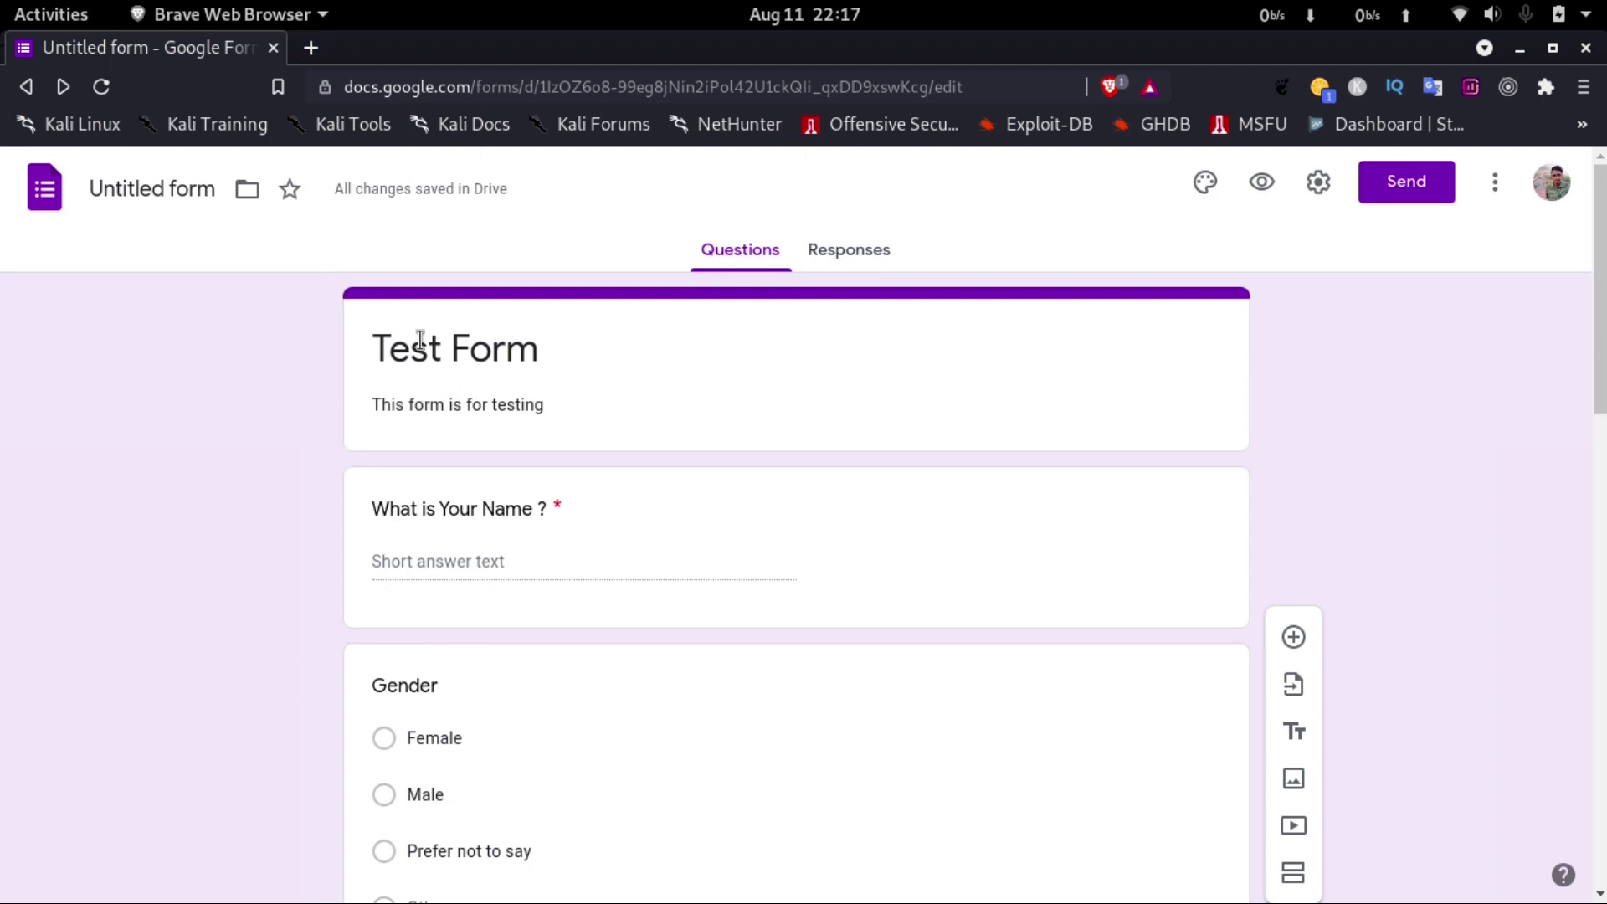
pyautogui.scroll(-15, 383, 463)
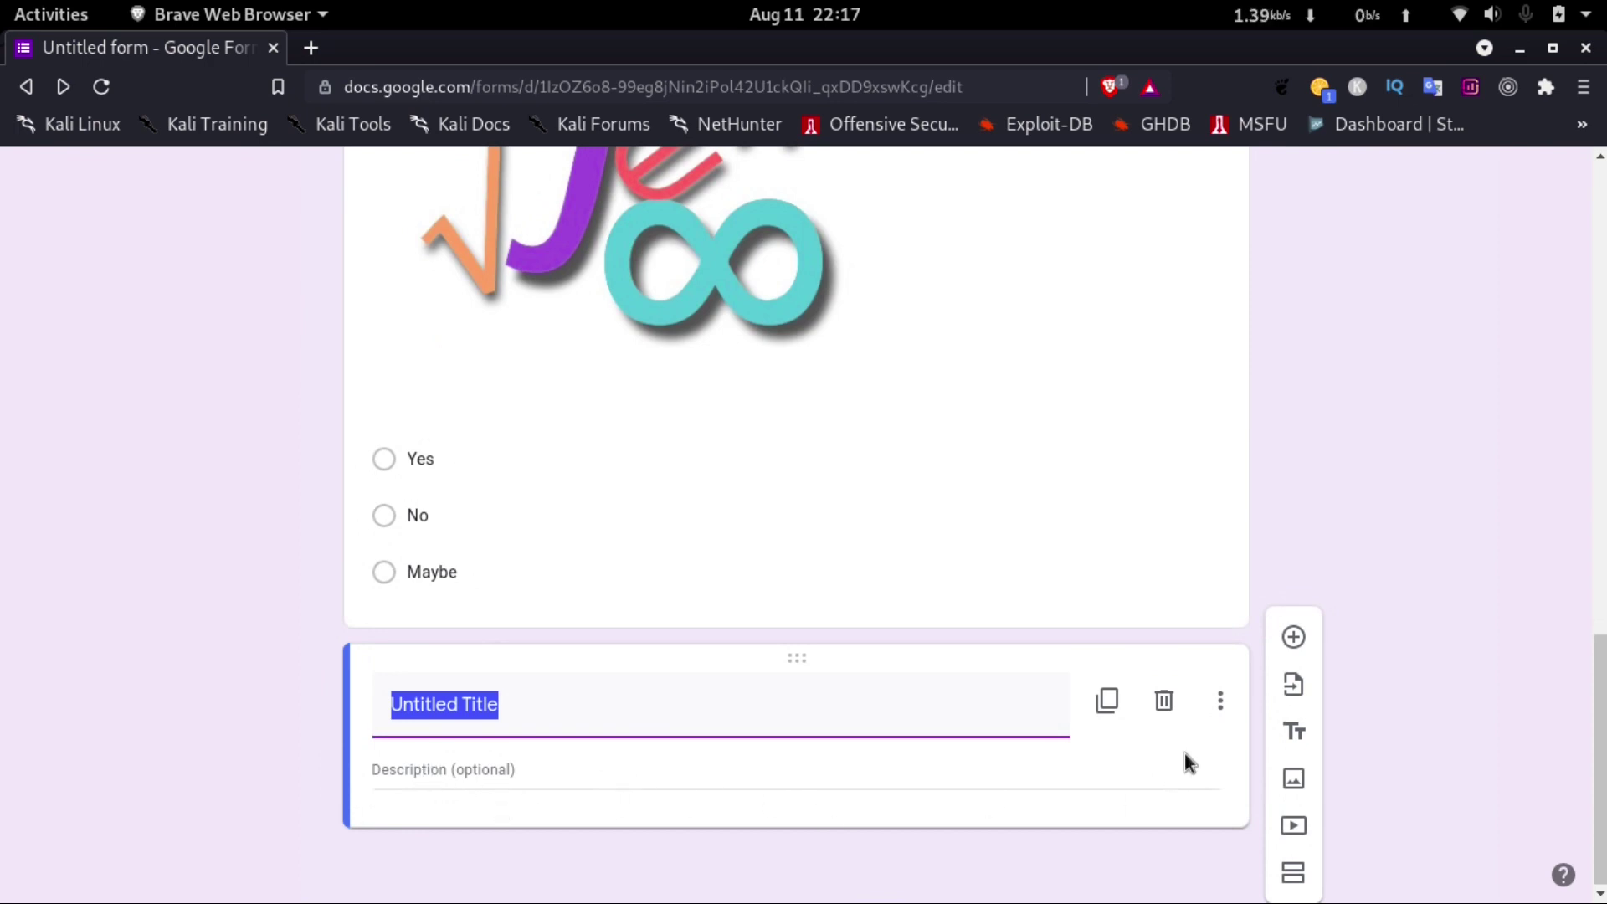
pyautogui.click(1164, 694)
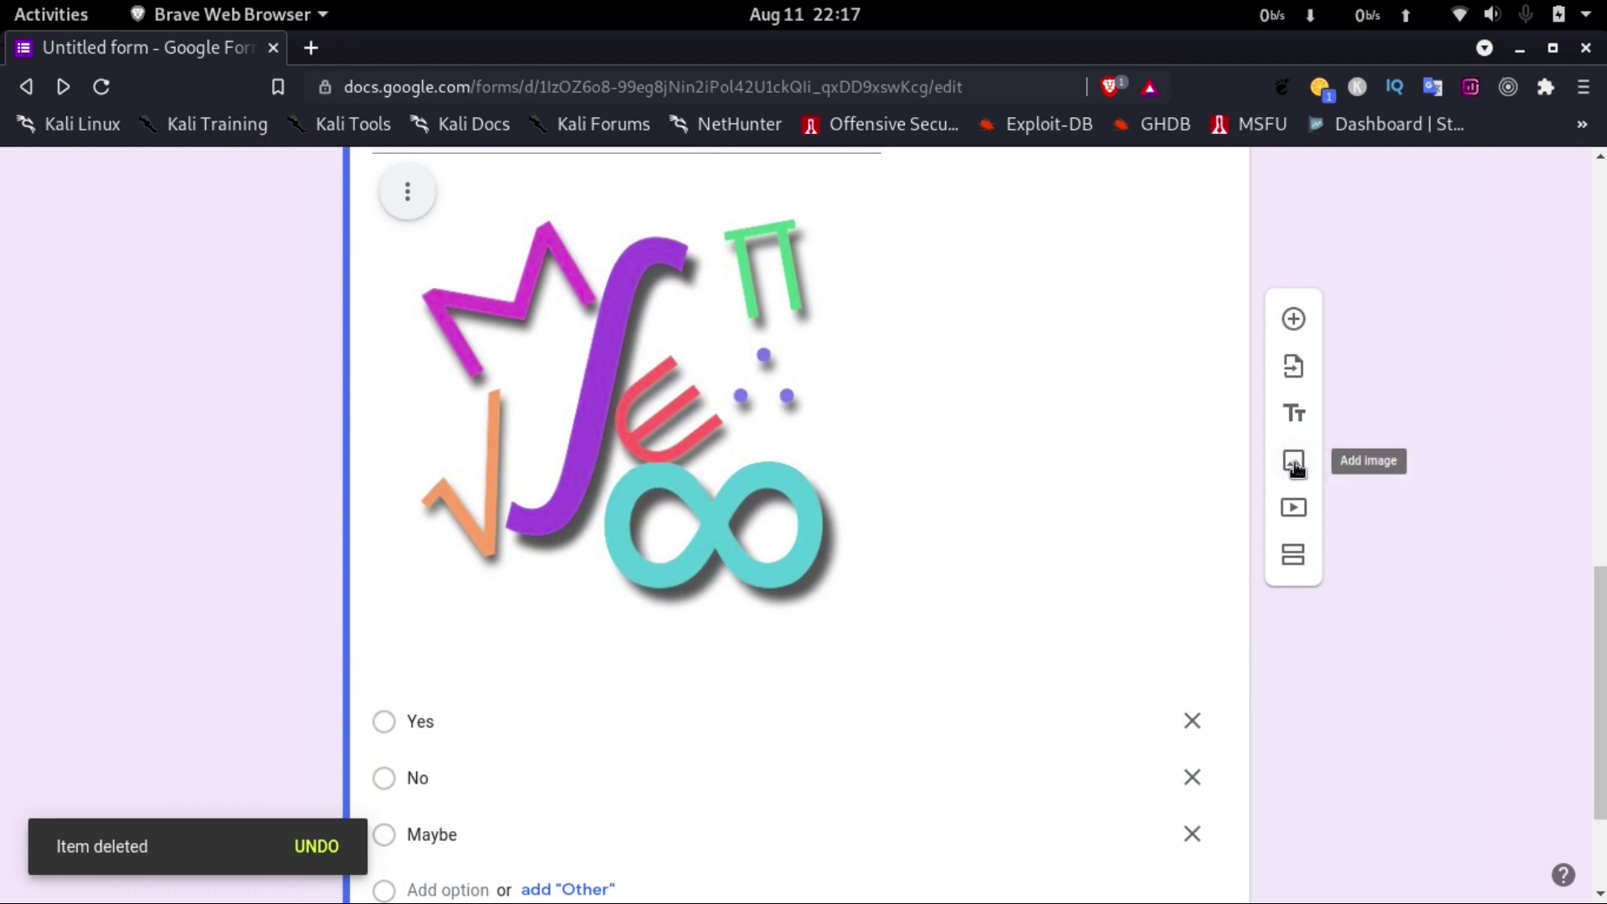
# - Add a standalone image item below the random image question, using the butterfly and flower picture from a Google image search for "image"
pyautogui.click(1294, 462)
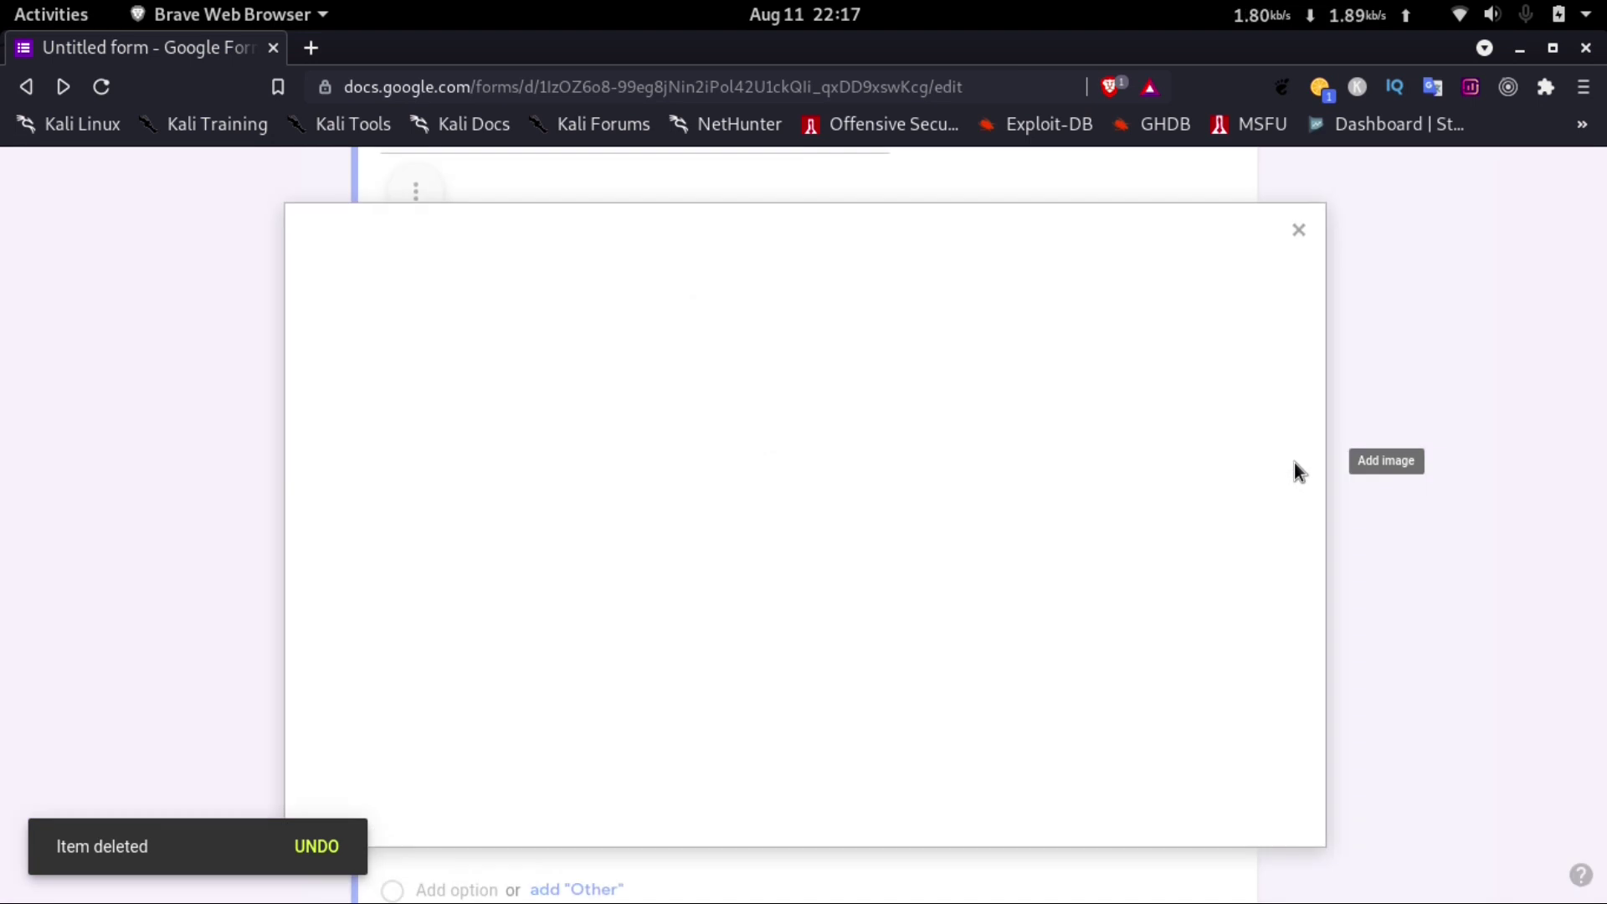
pyautogui.click(1034, 318)
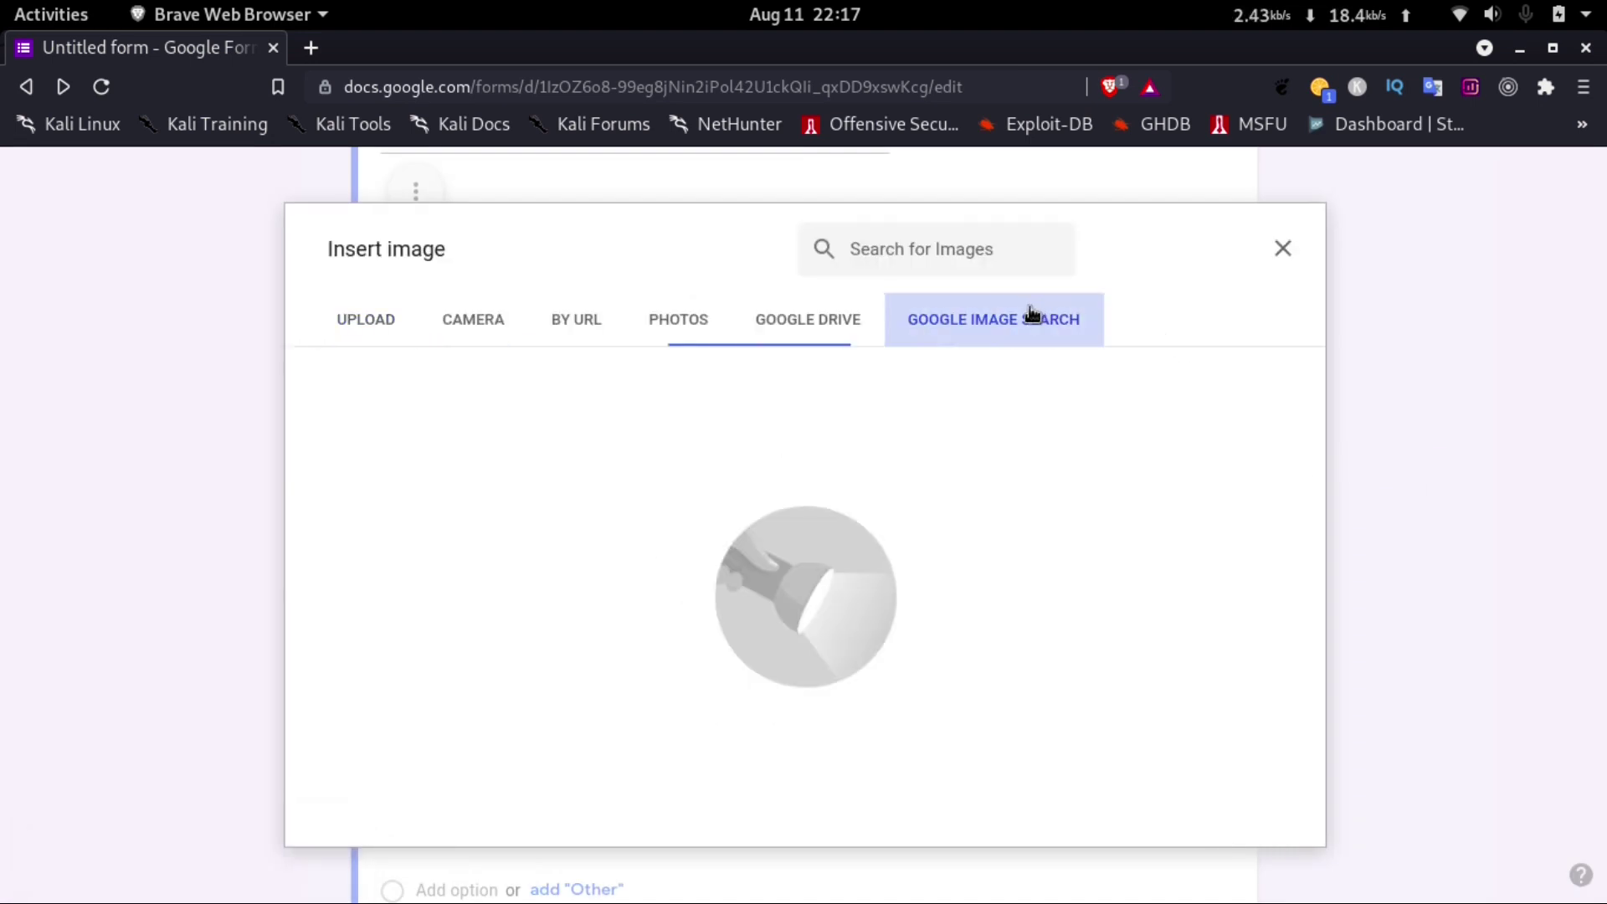
pyautogui.click(796, 254)
pyautogui.write('image')
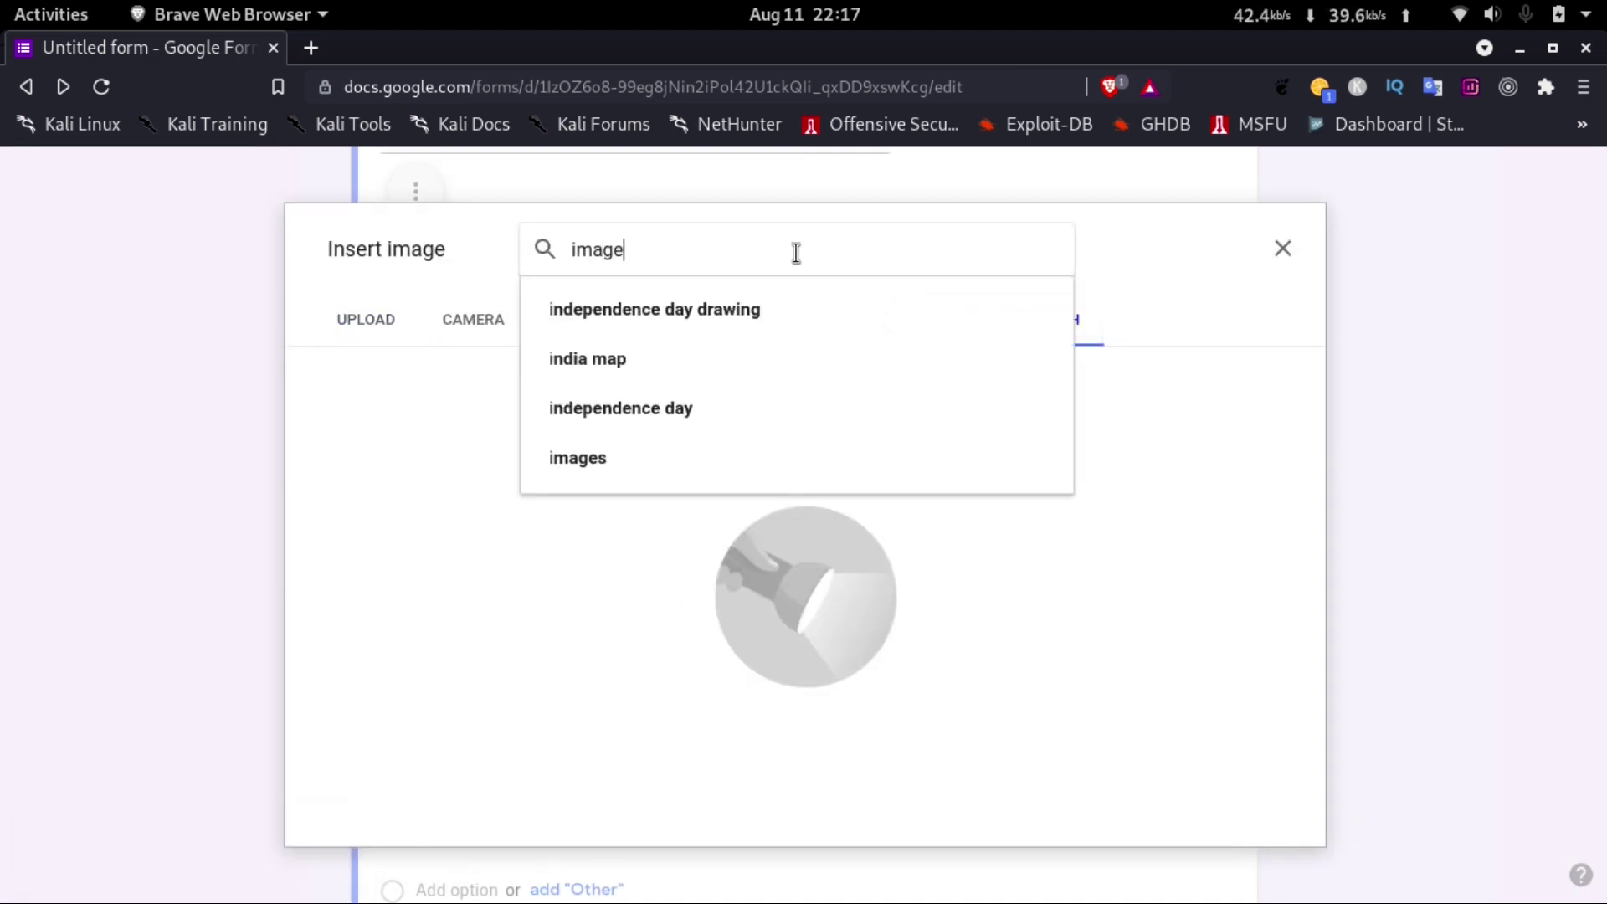
pyautogui.press('Return')
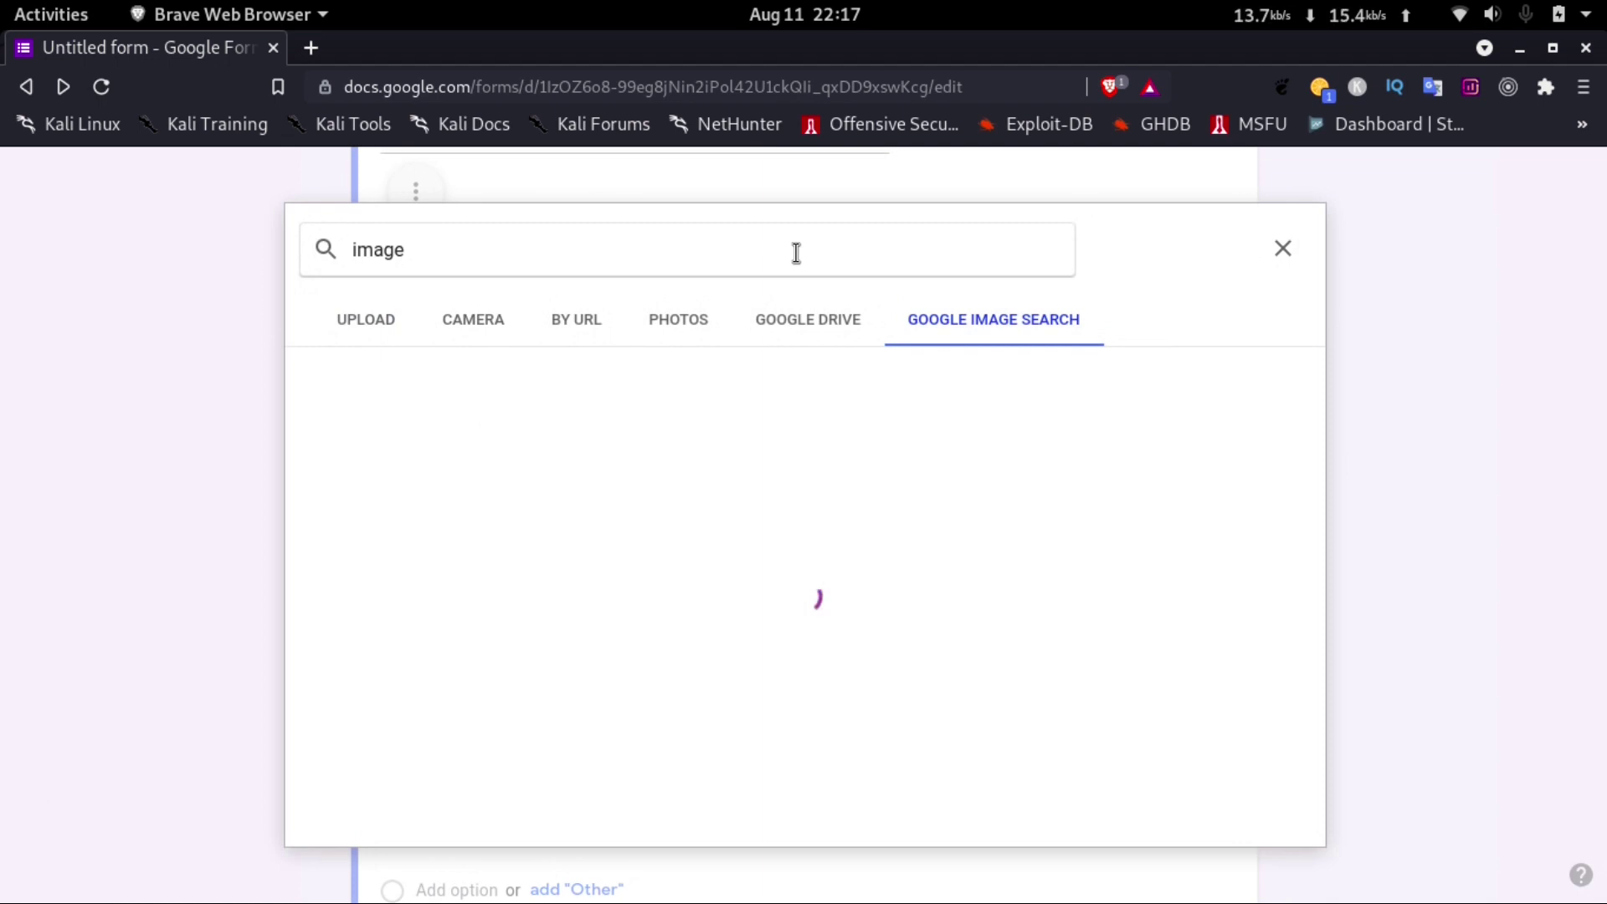
pyautogui.click(510, 410)
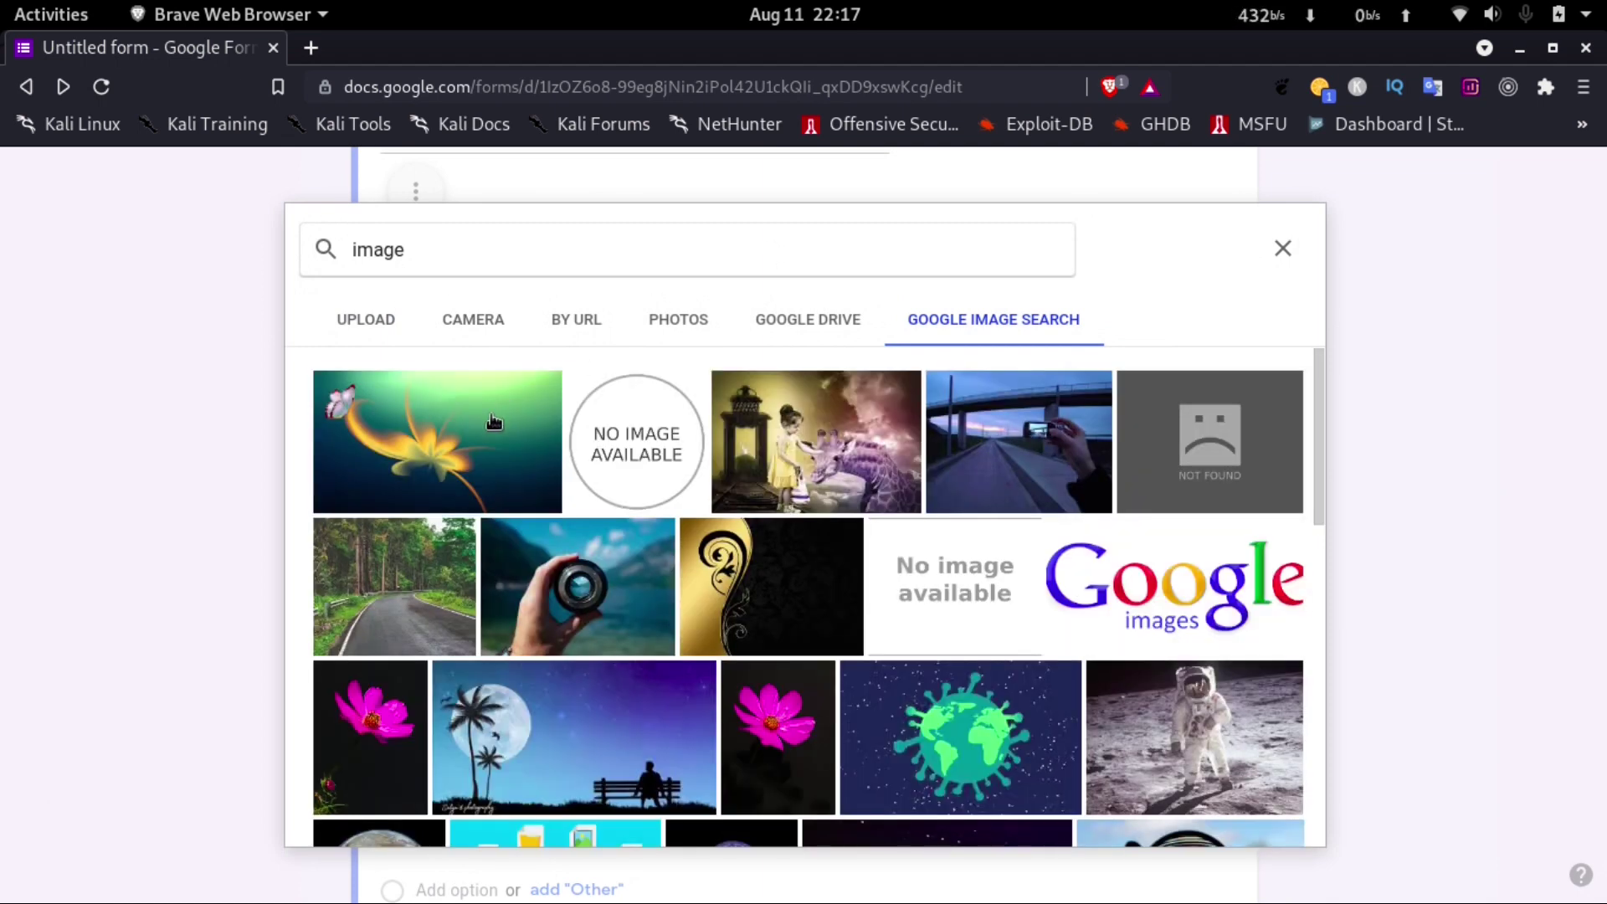
pyautogui.click(1255, 819)
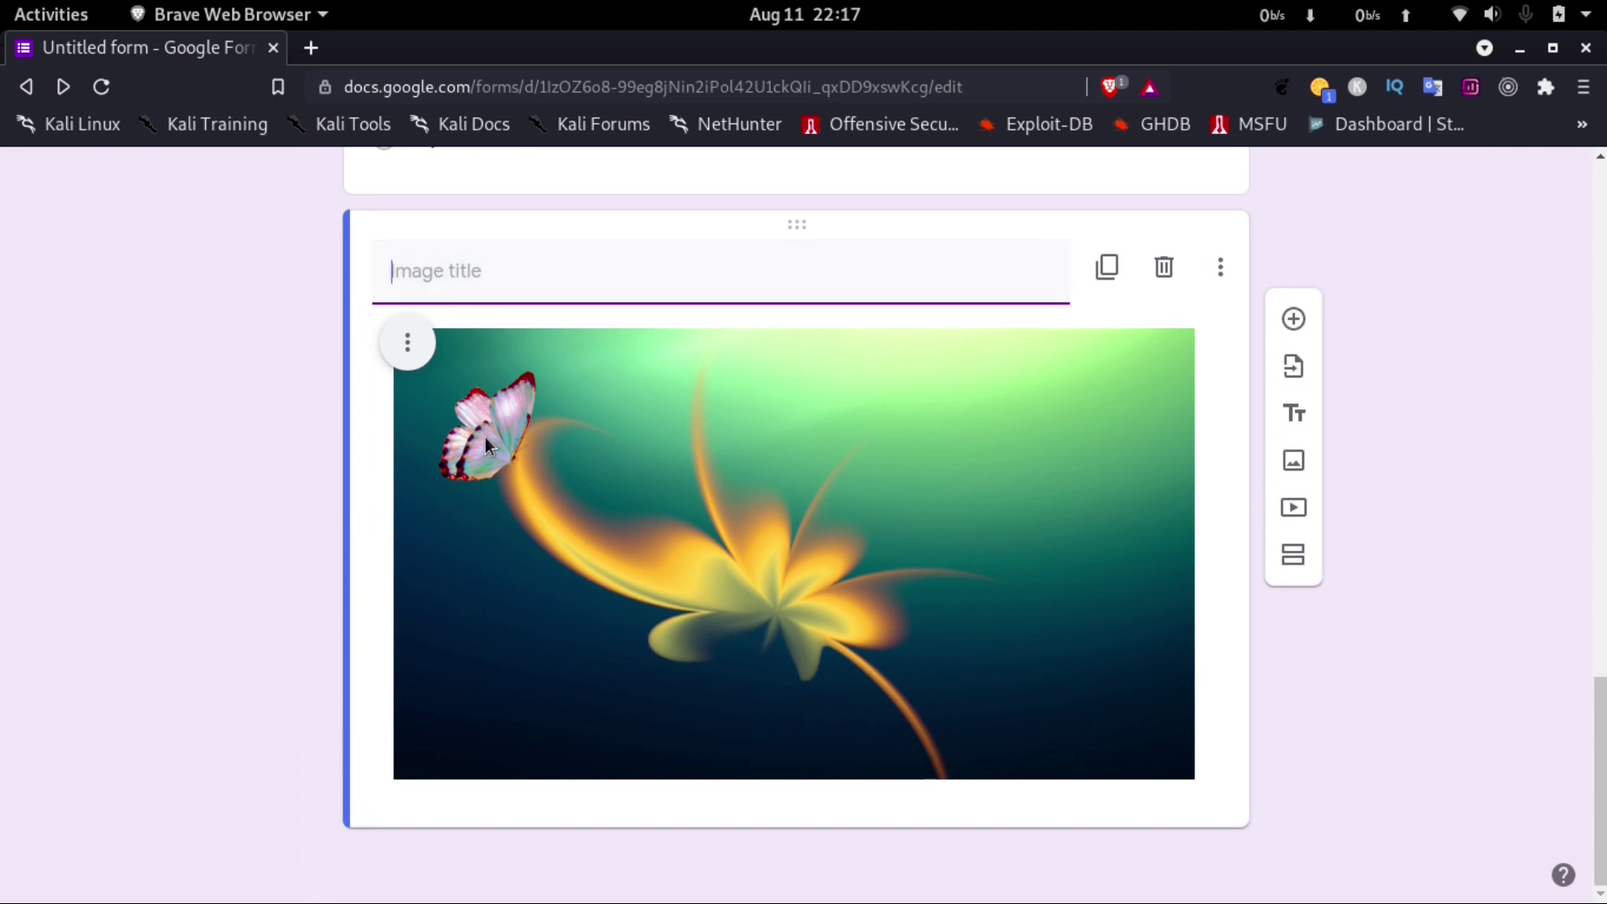
pyautogui.click(421, 327)
pyautogui.click(1314, 510)
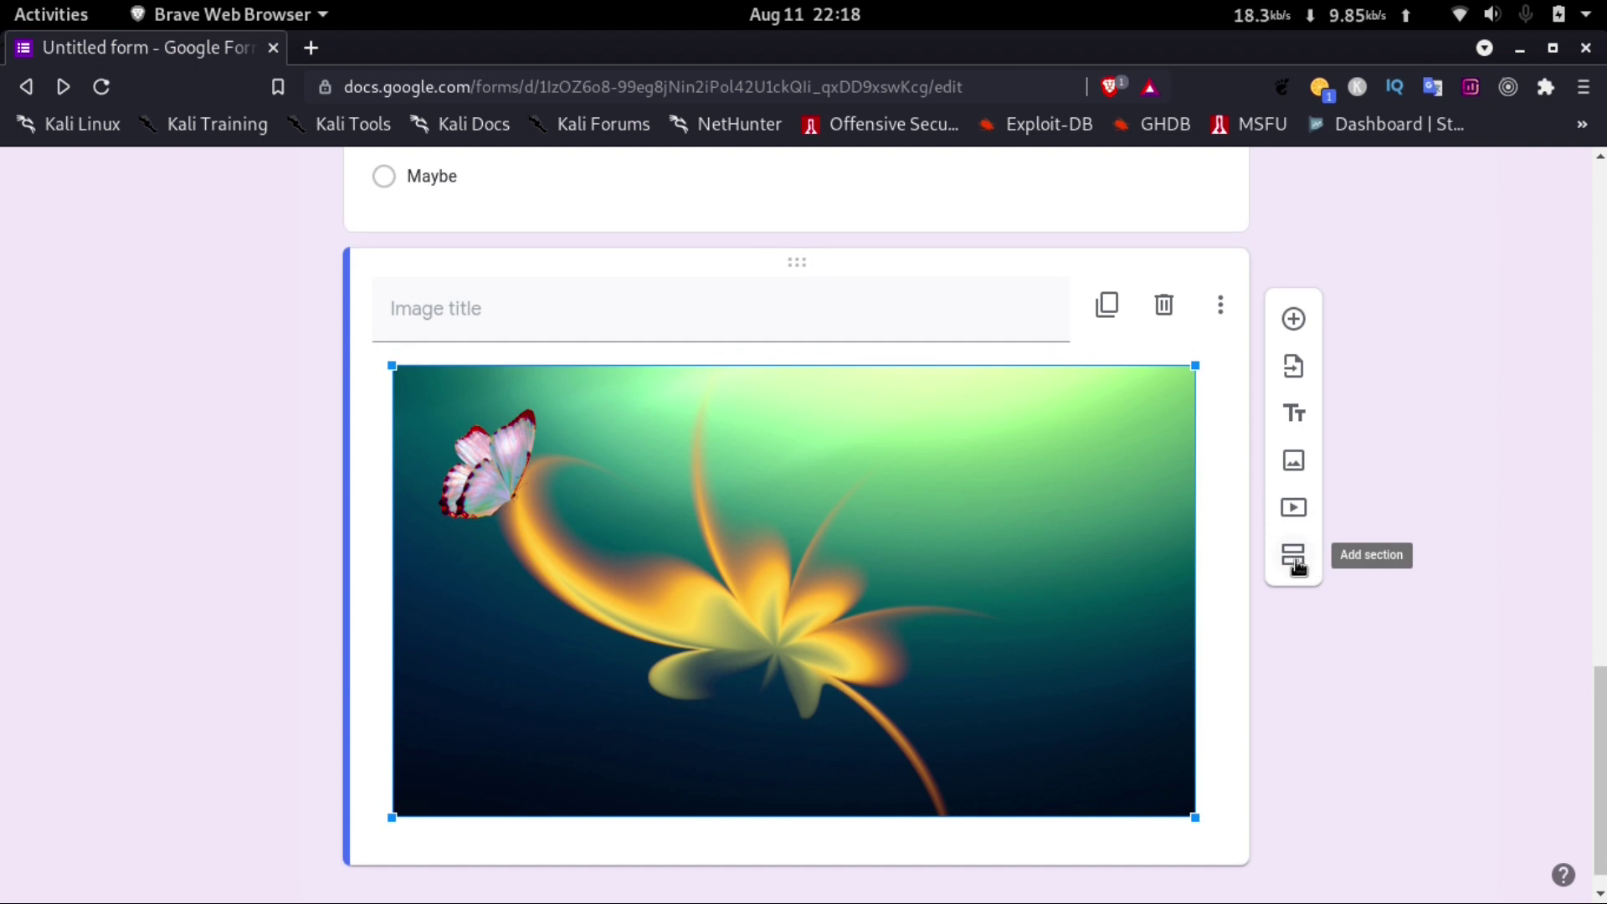
# - Add a second section after the butterfly image and title it "Page 2"
pyautogui.click(1294, 559)
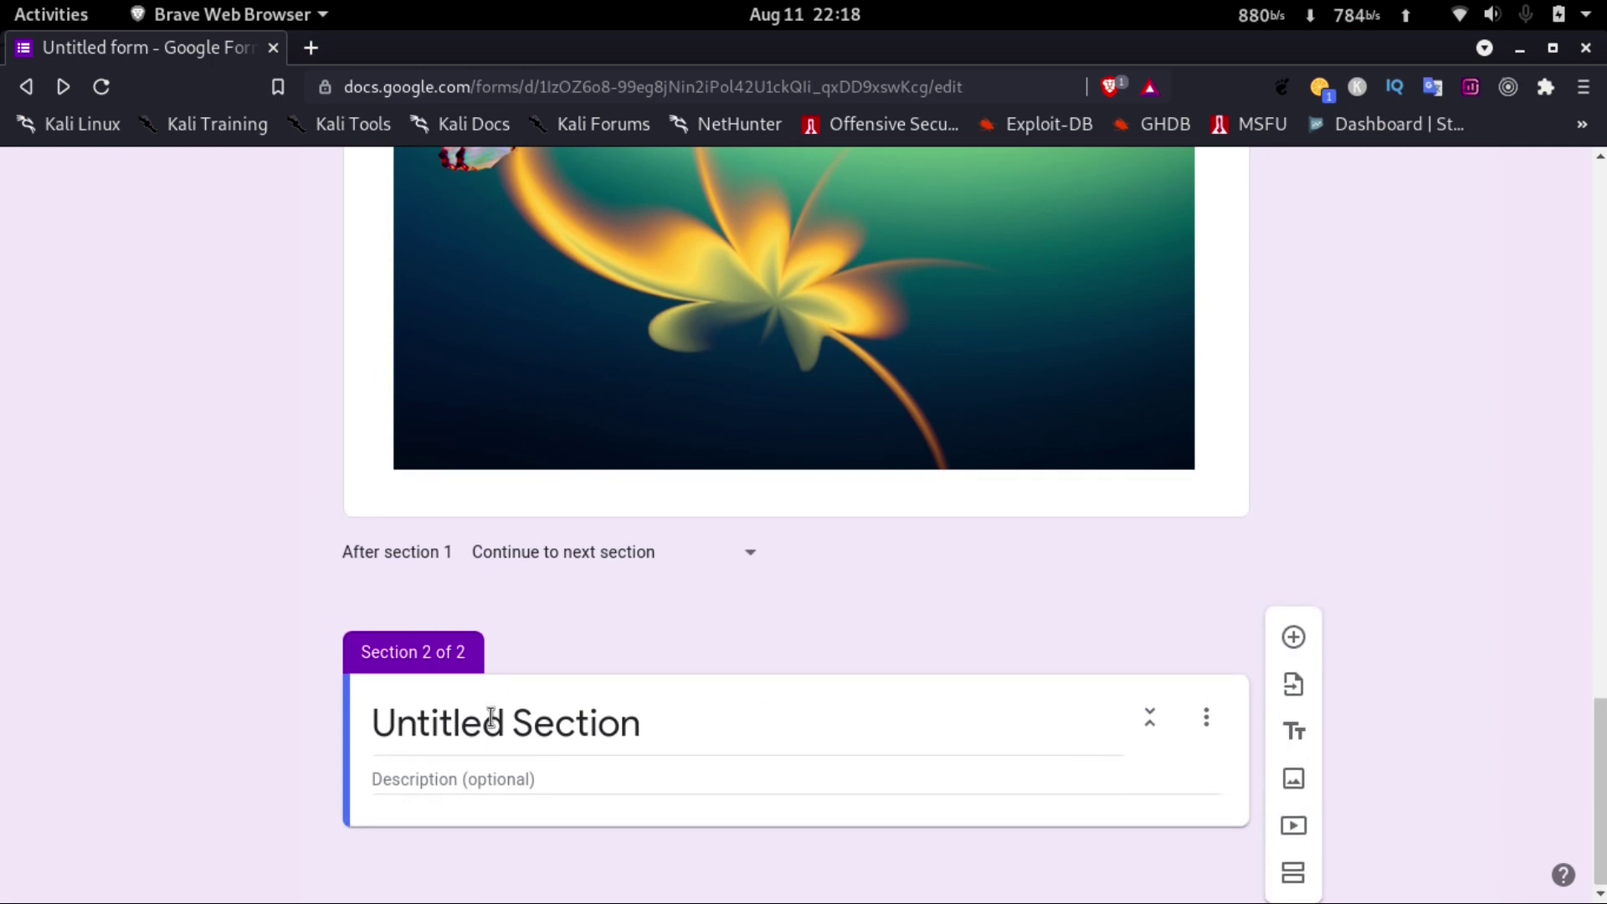
pyautogui.click(651, 709)
pyautogui.press('BackSpace')
pyautogui.write('Pag2')
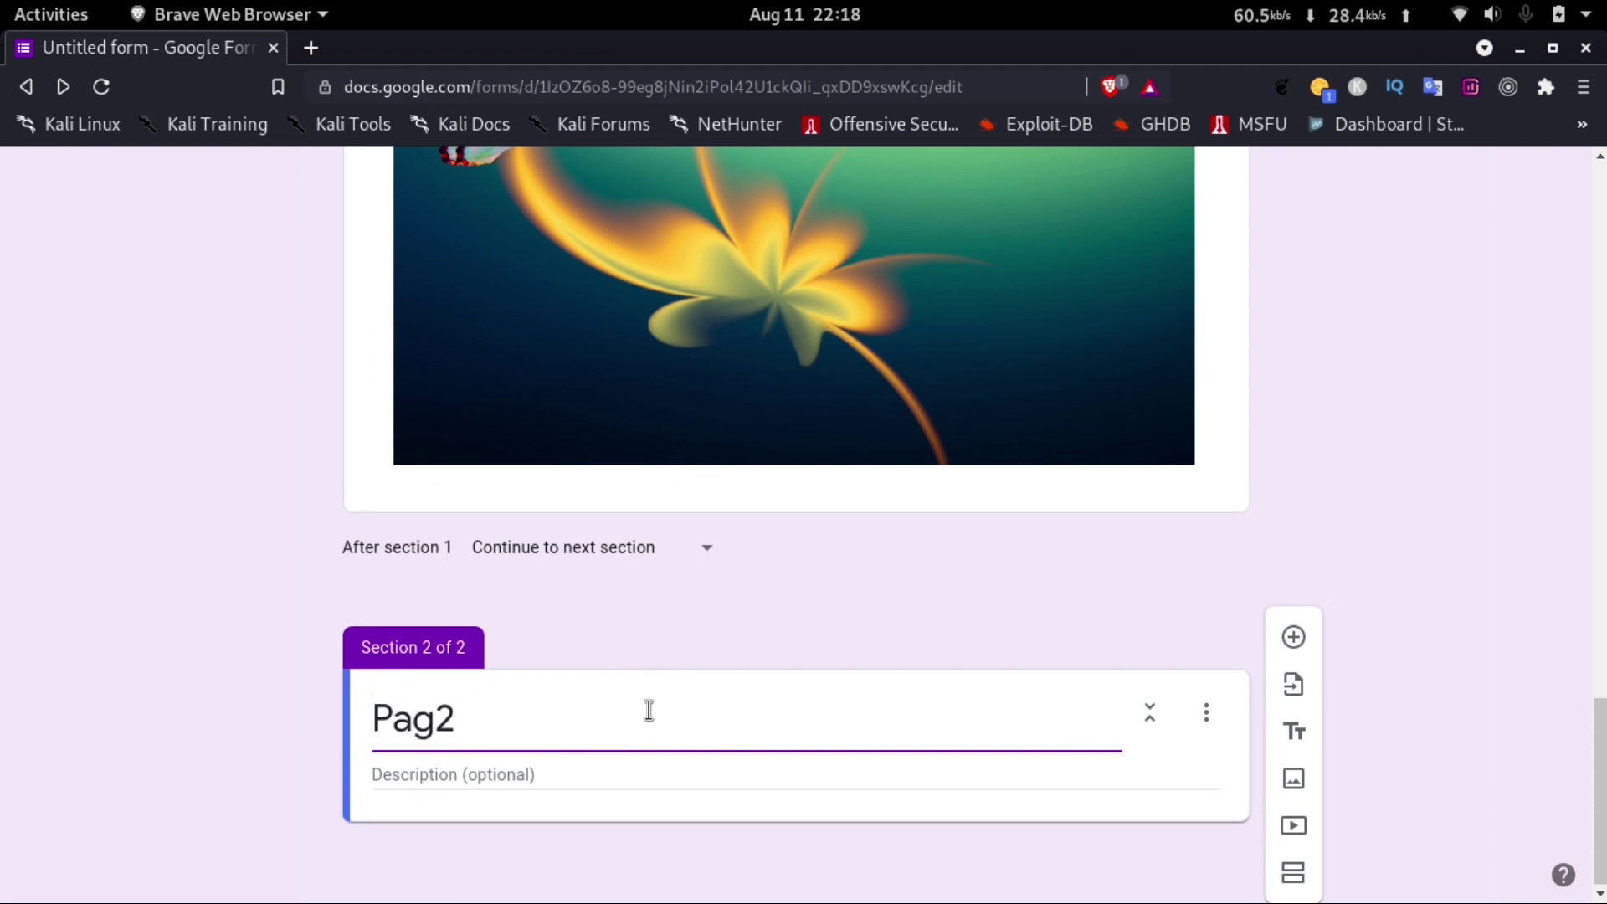
pyautogui.press('Left')
pyautogui.write('e')
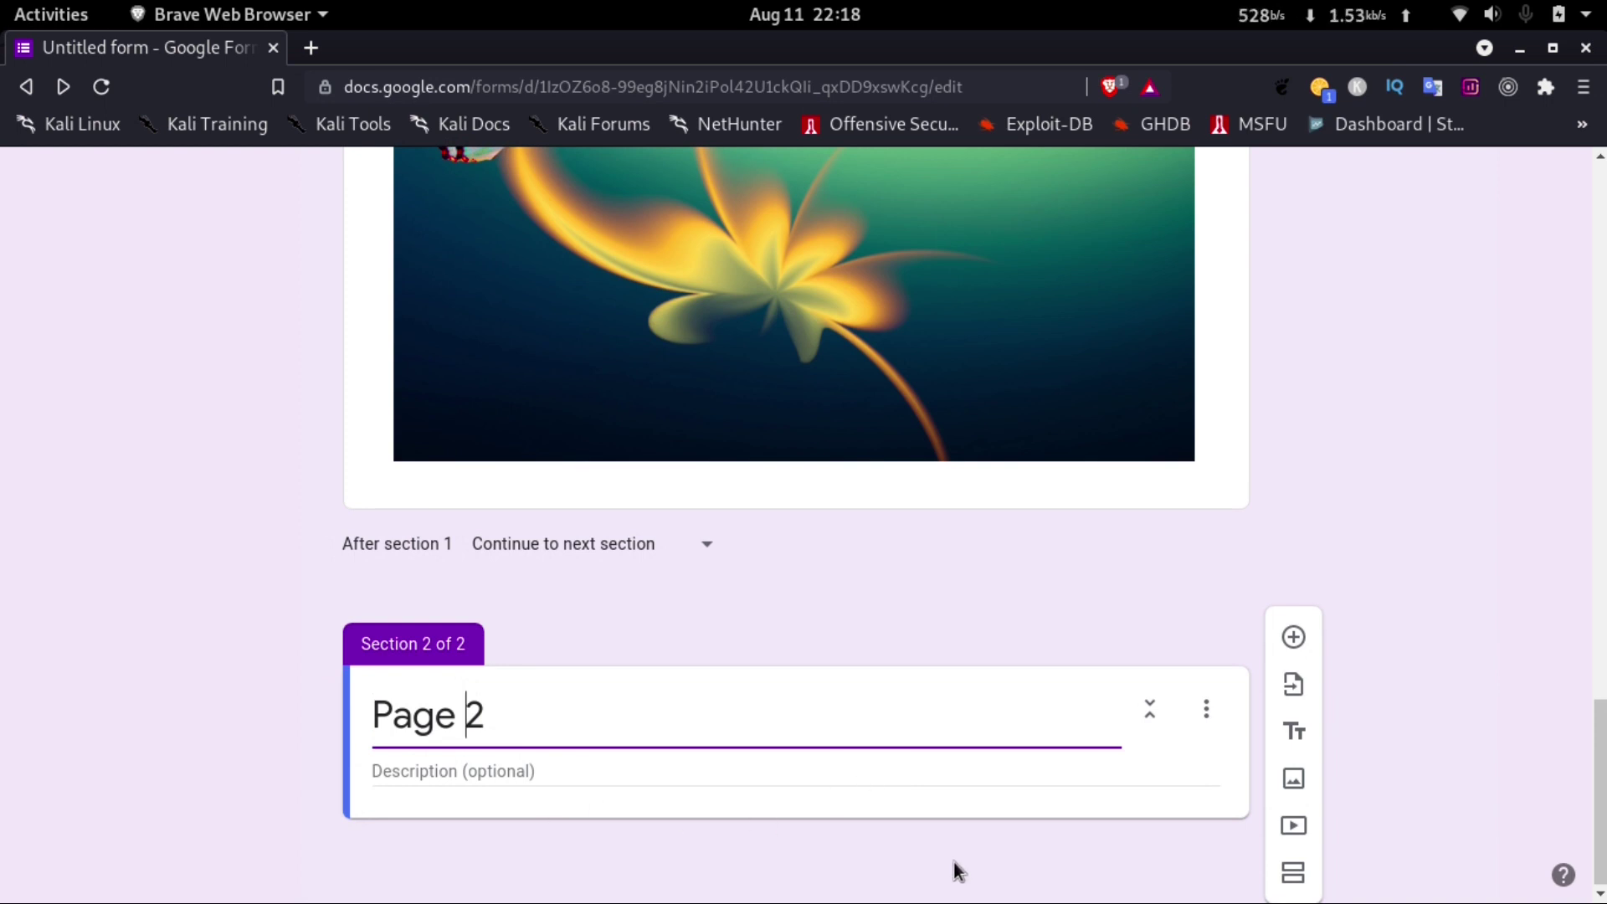
# - Add a multiple choice question "We are on the next page" to the Page 2 section with the options Yes and No
pyautogui.click(1294, 638)
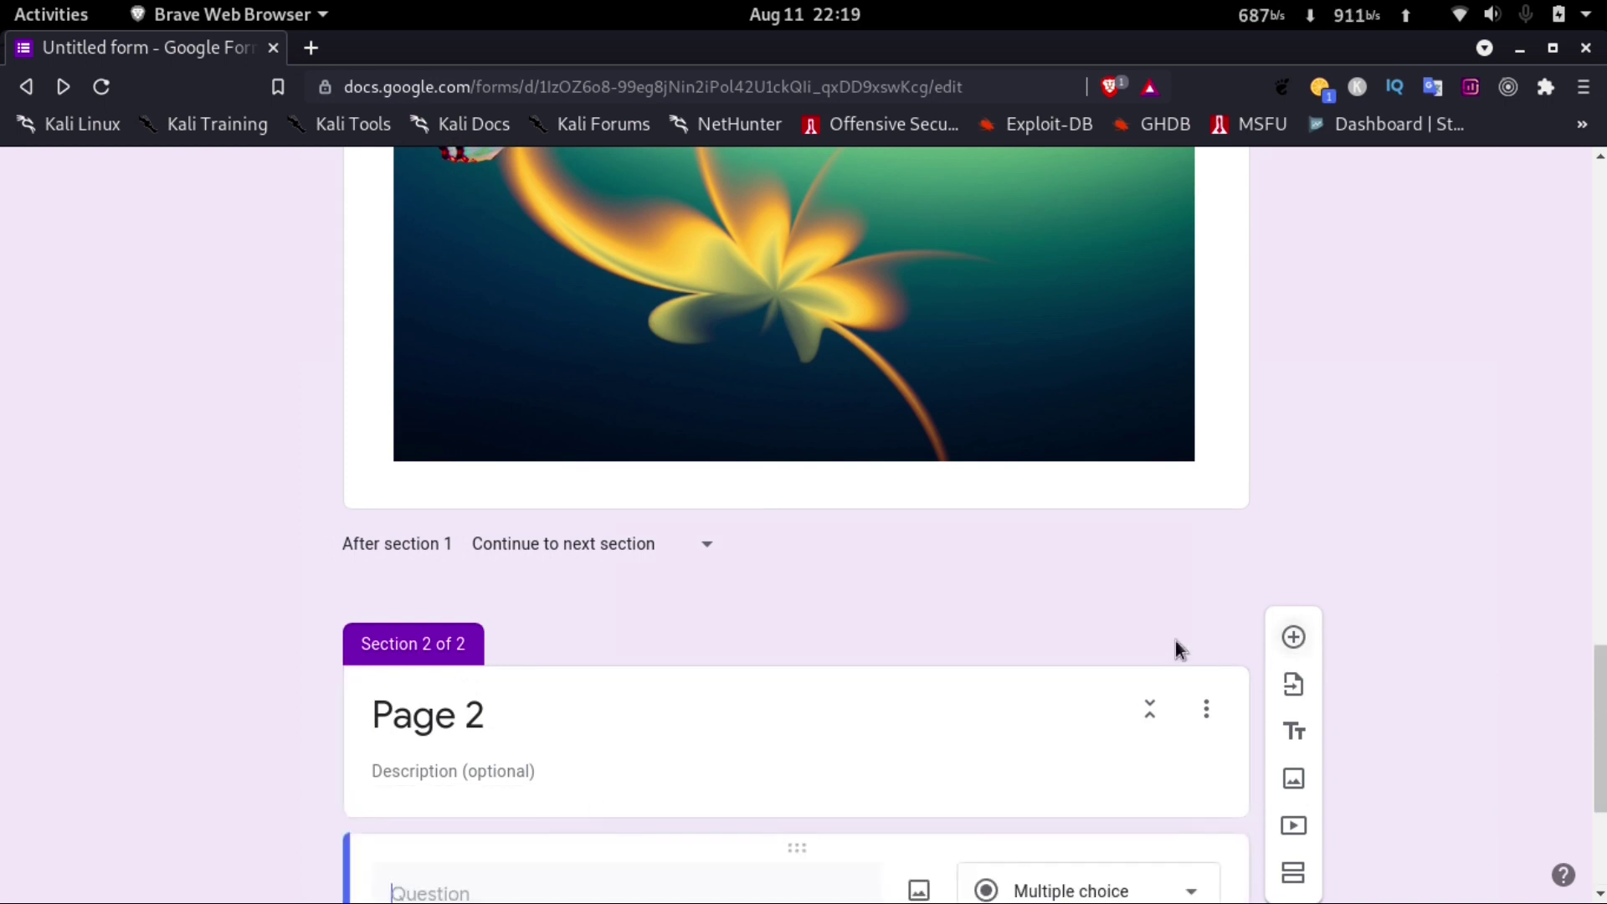
pyautogui.write('We are on the ')
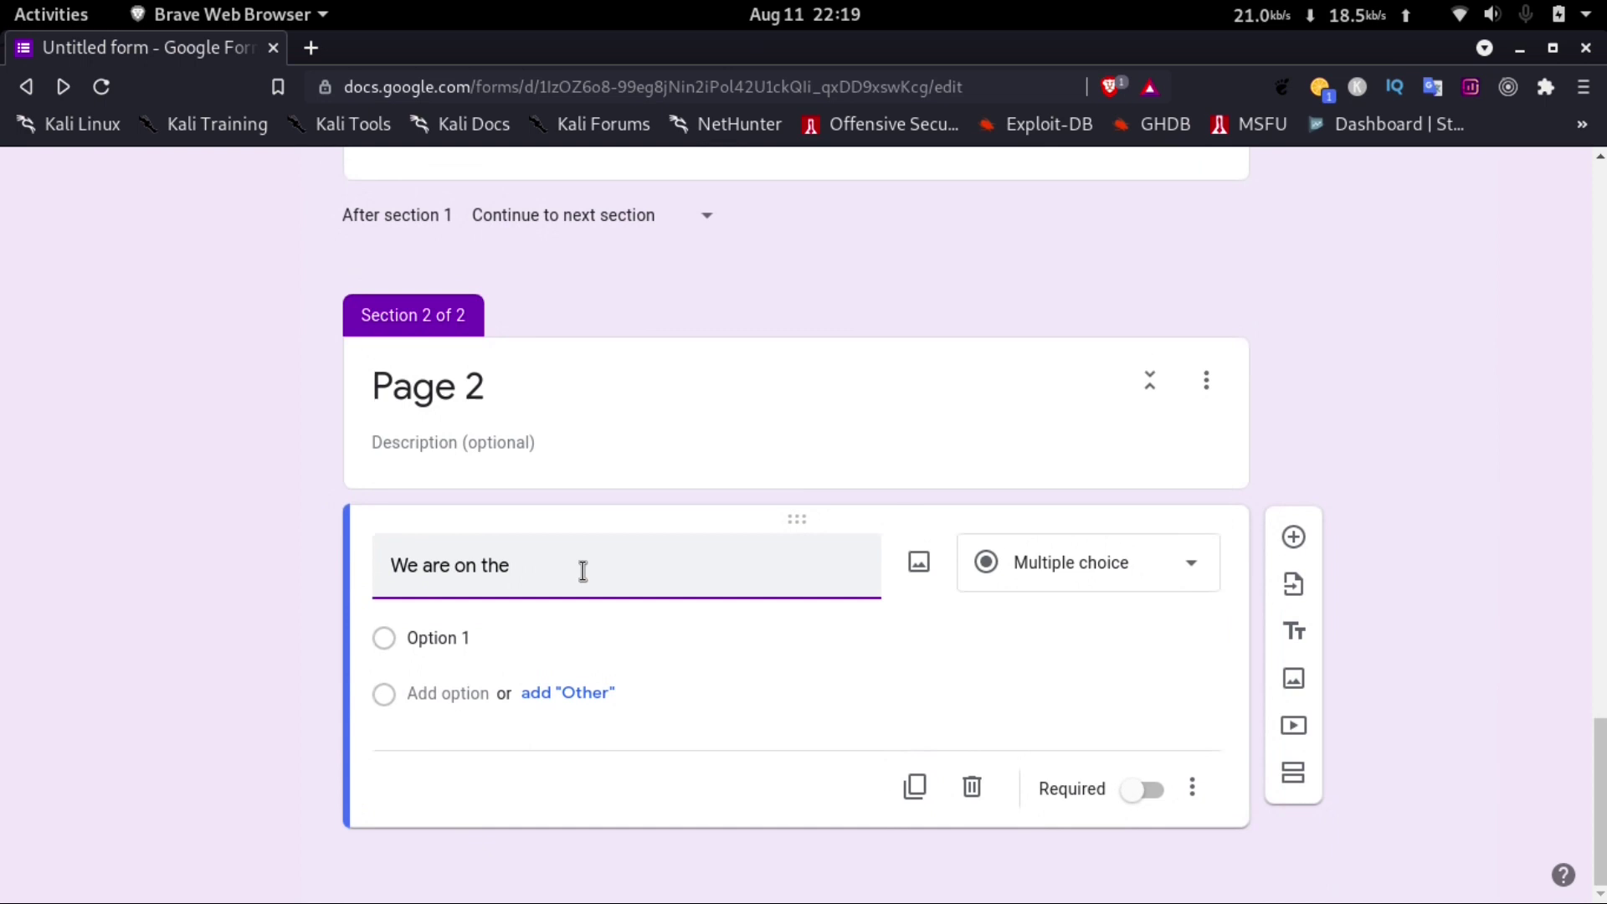
pyautogui.write('next page')
pyautogui.click(423, 631)
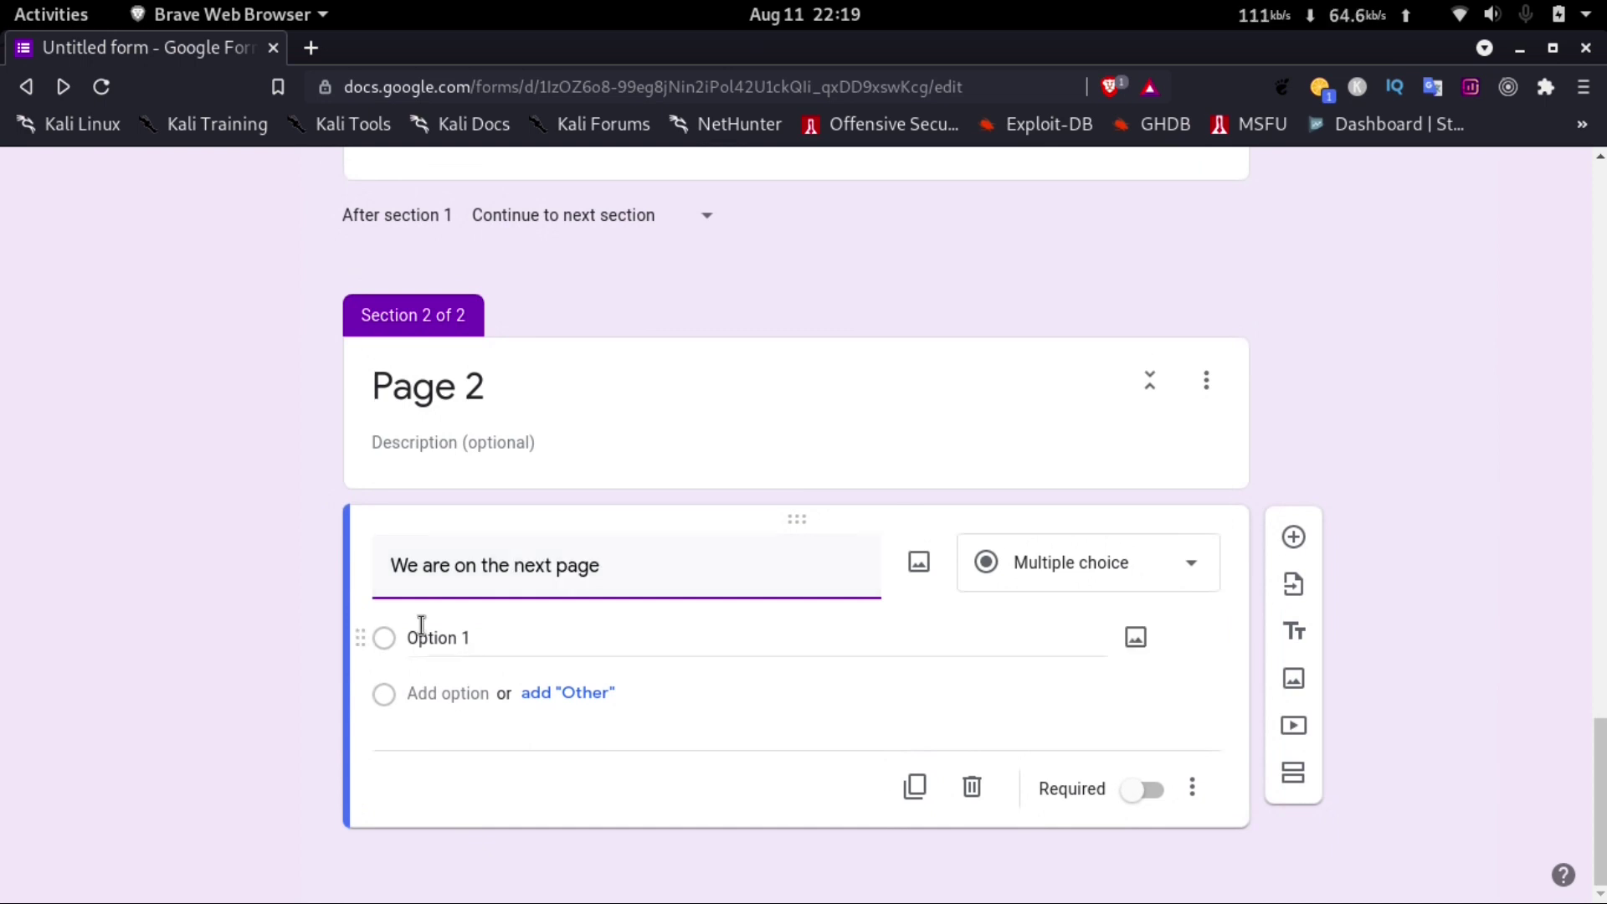
pyautogui.write('Yes')
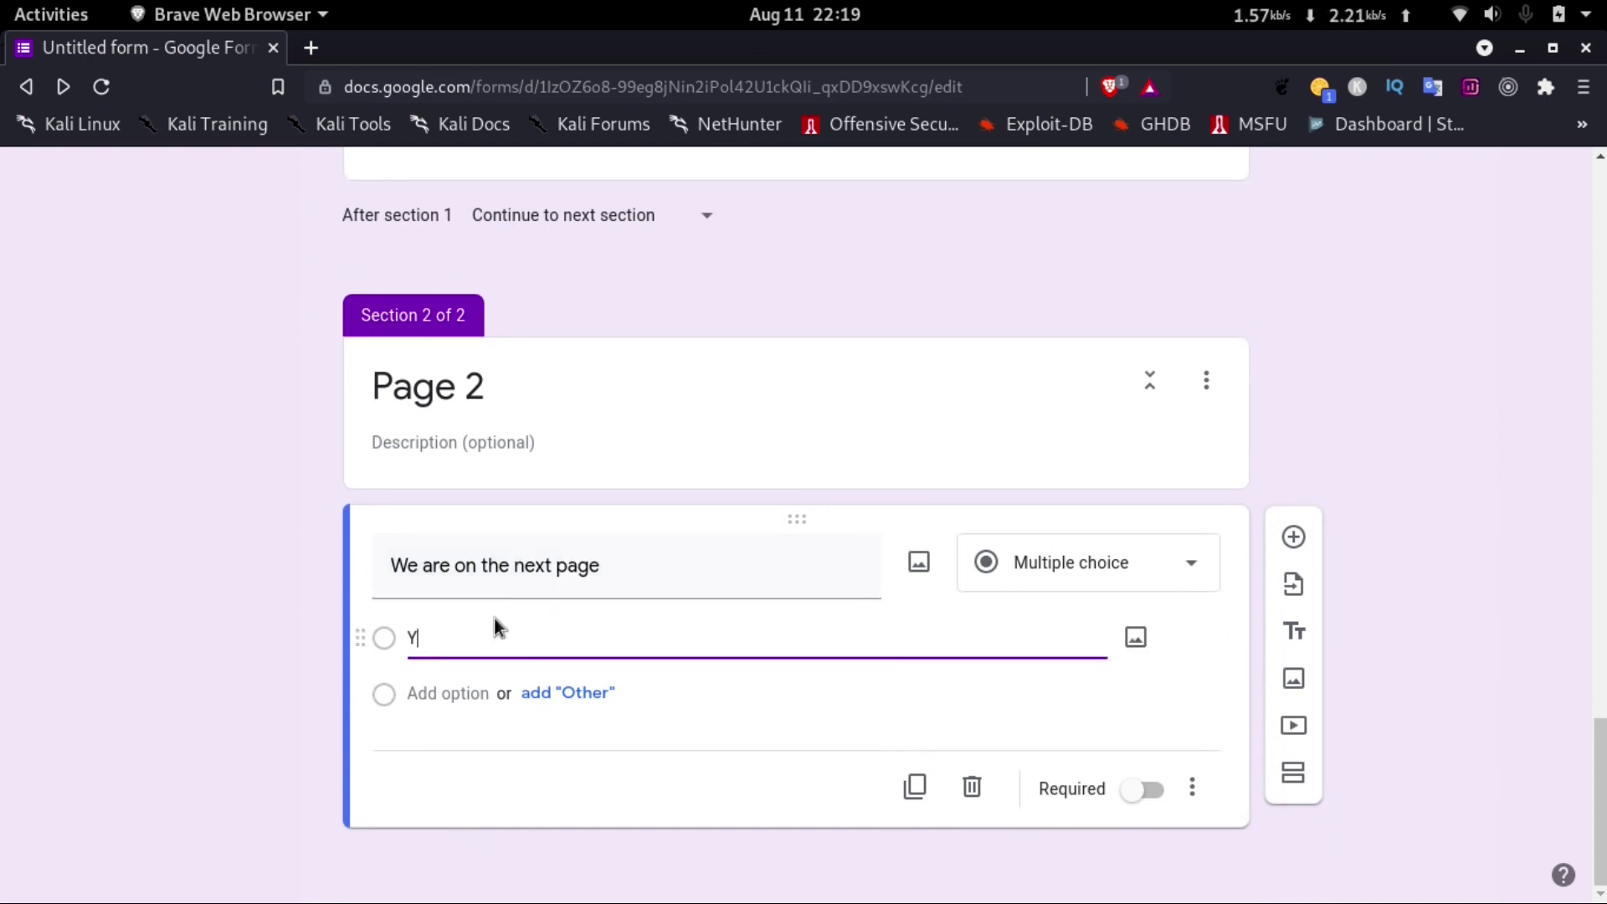
pyautogui.press('Return')
pyautogui.click(496, 812)
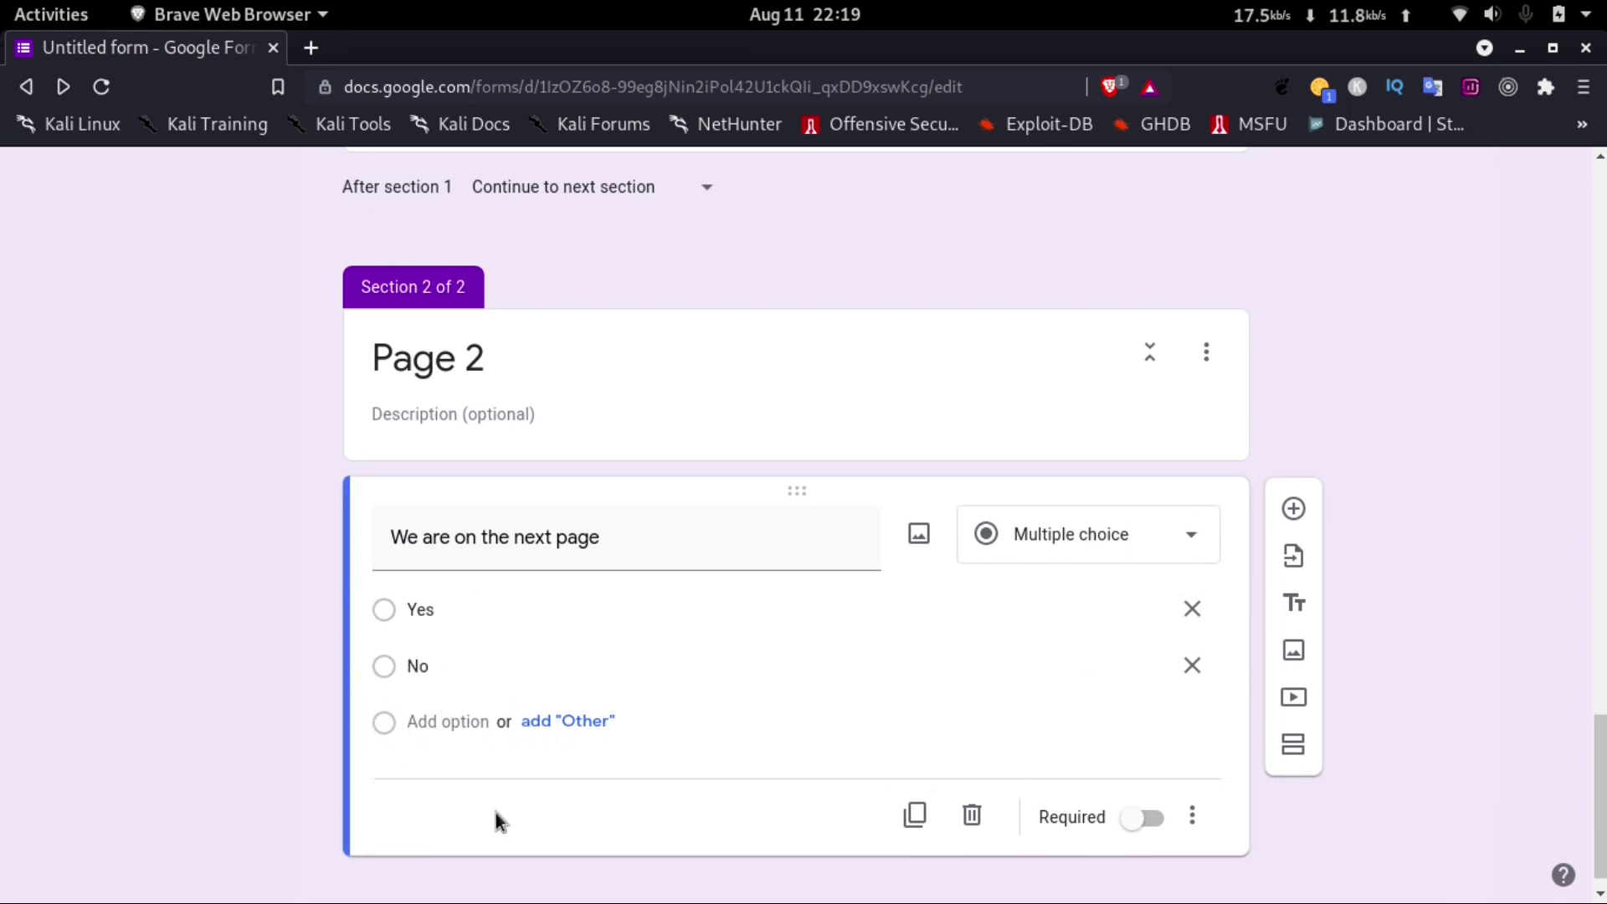
# - Open the form's send options and generate a shortened share link, leaving email collection off
pyautogui.scroll(20, 1381, 554)
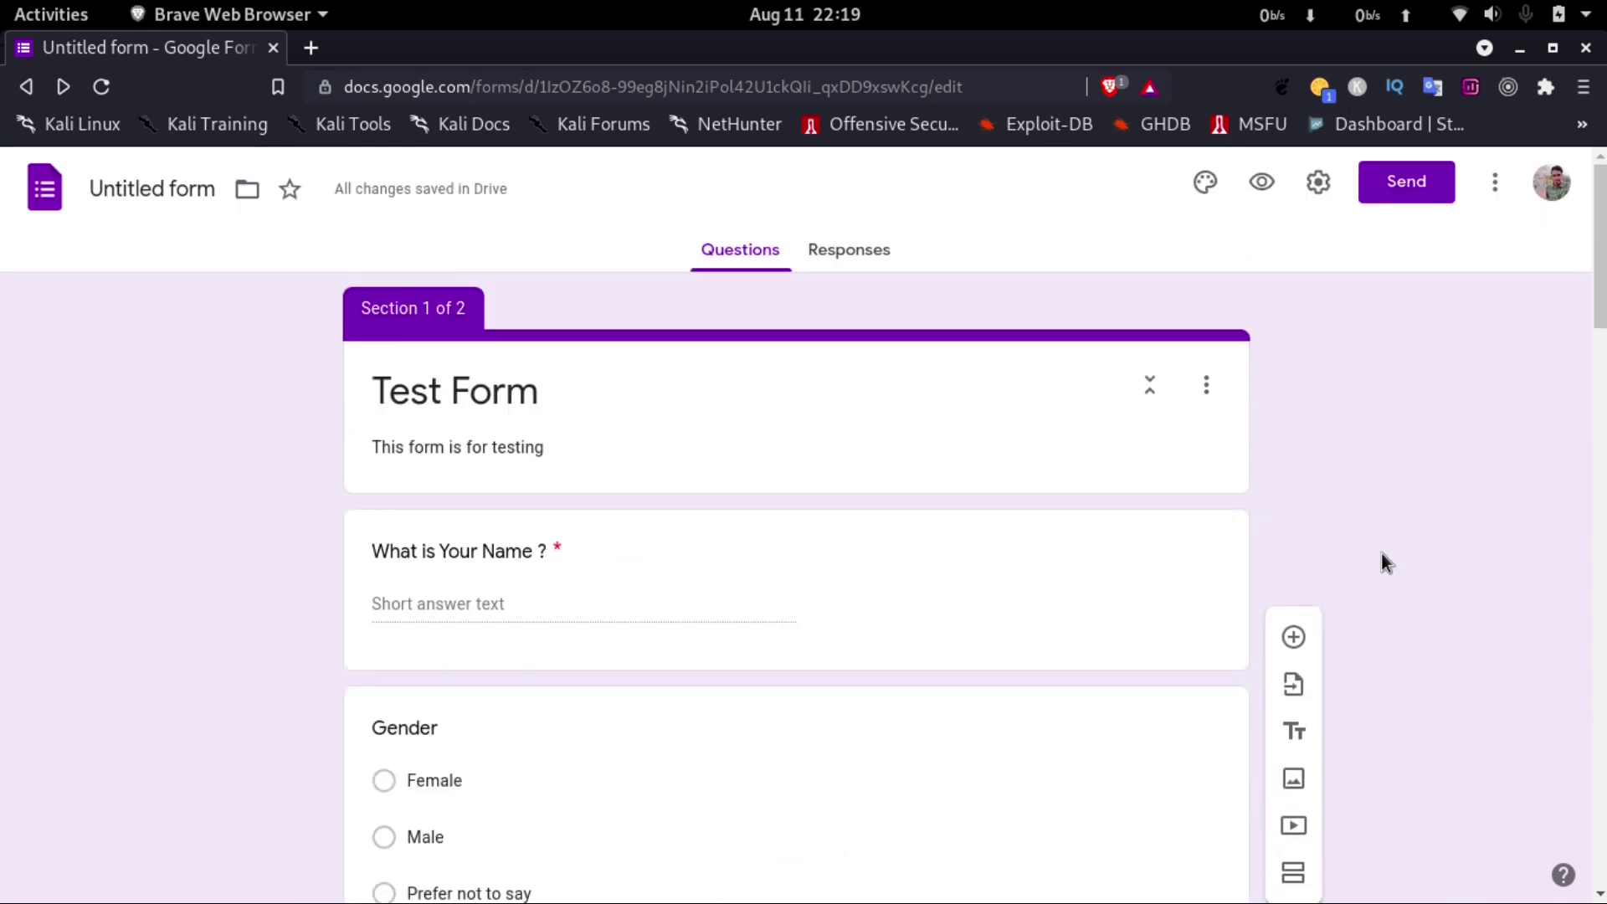
pyautogui.click(1385, 192)
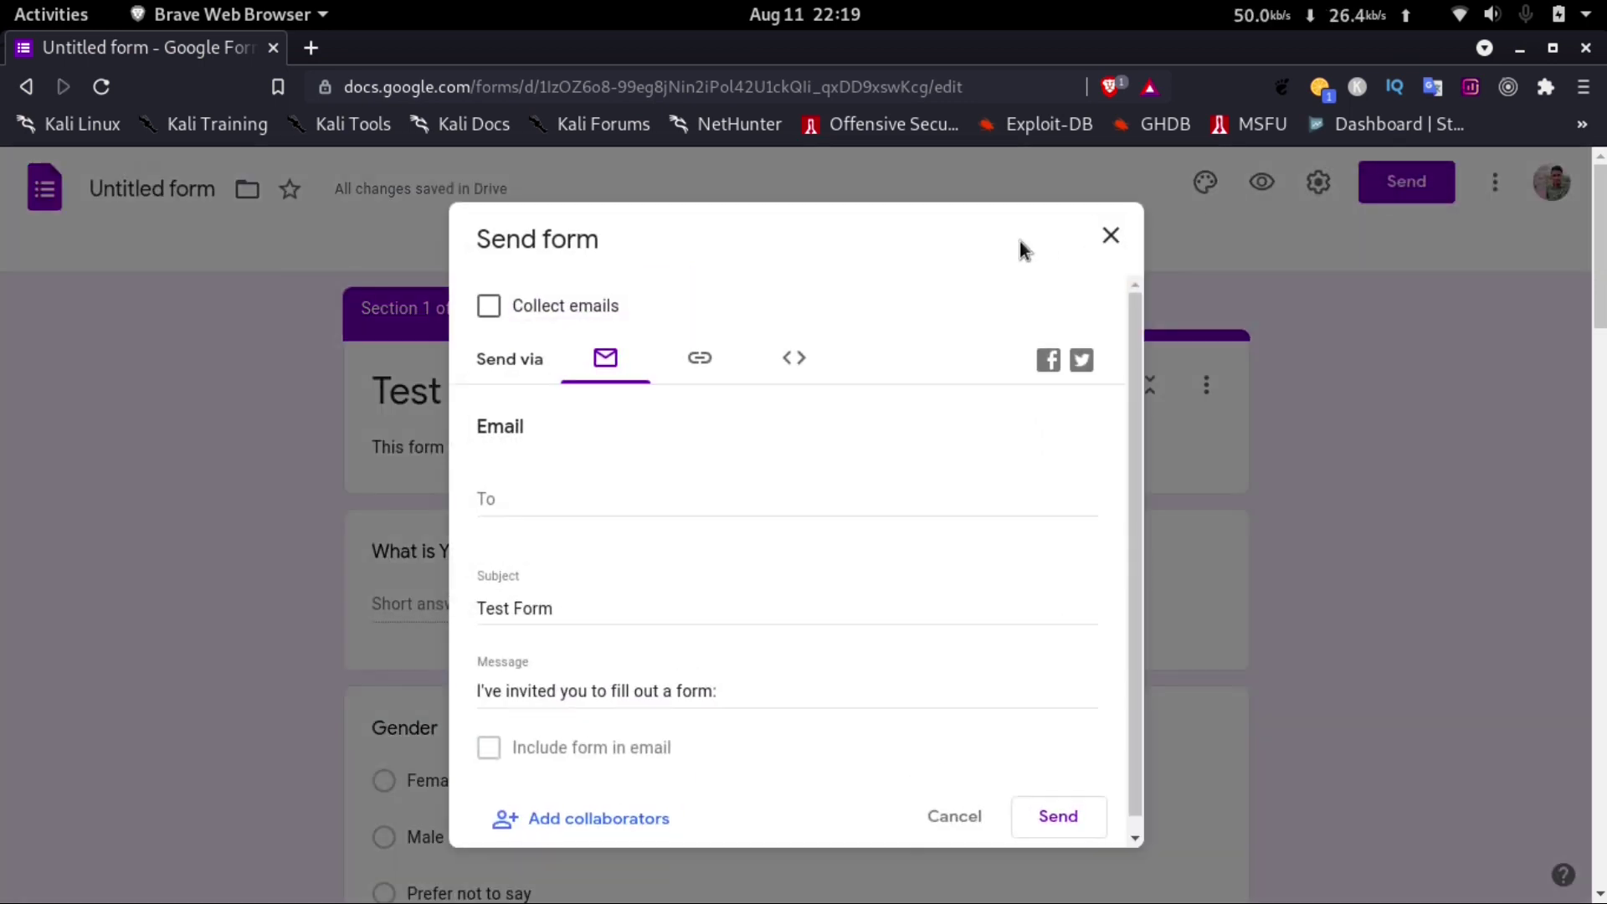
pyautogui.click(700, 362)
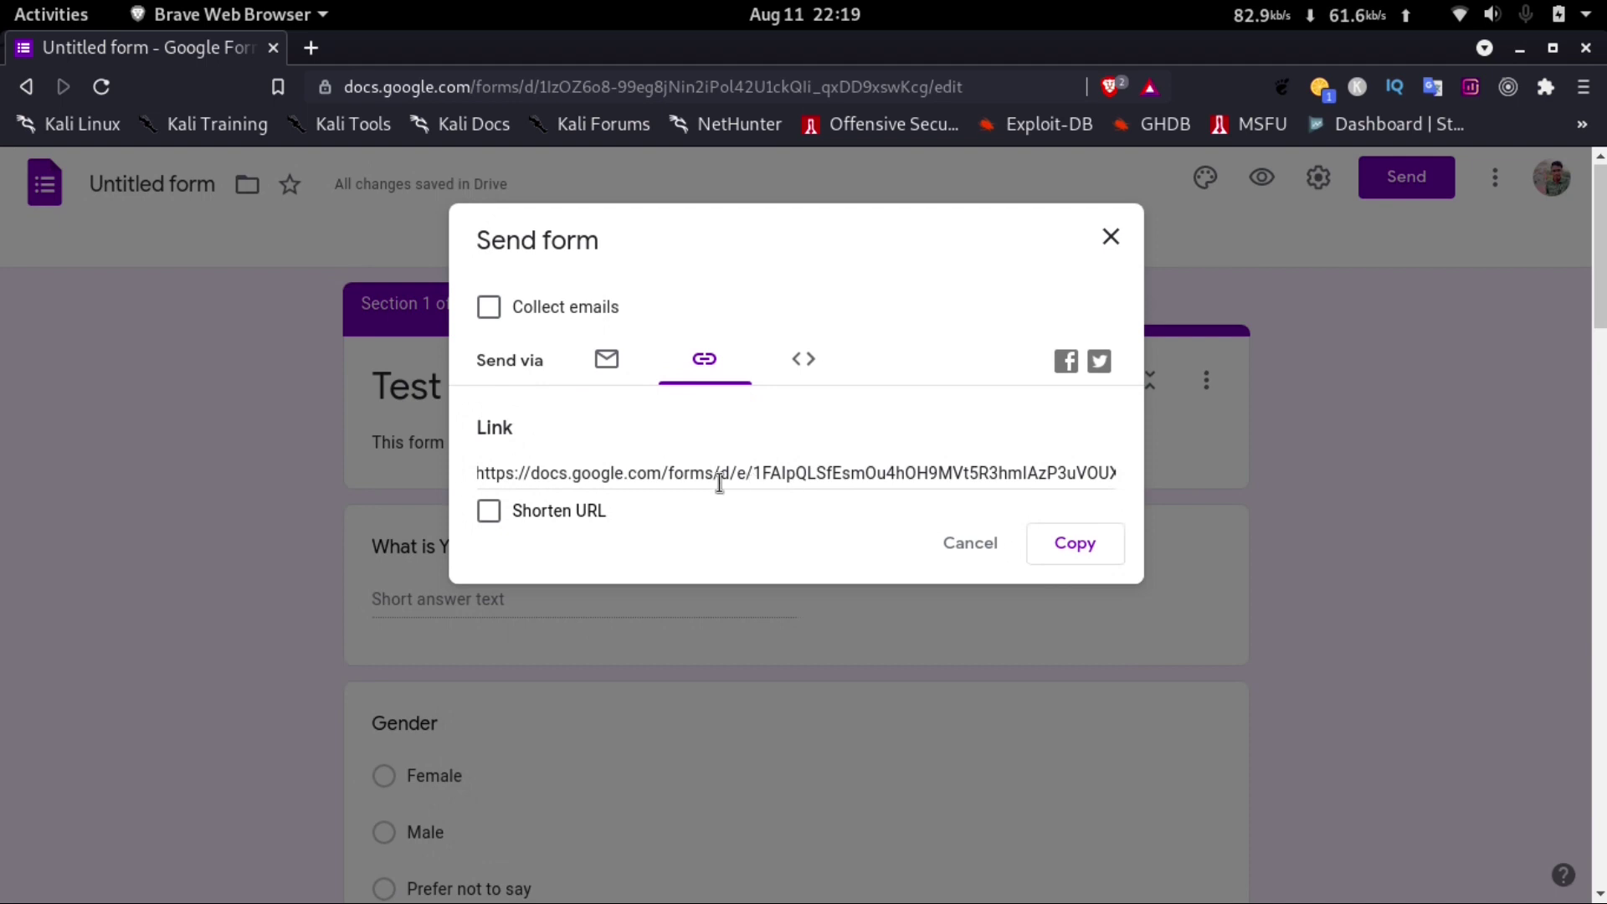
pyautogui.click(490, 512)
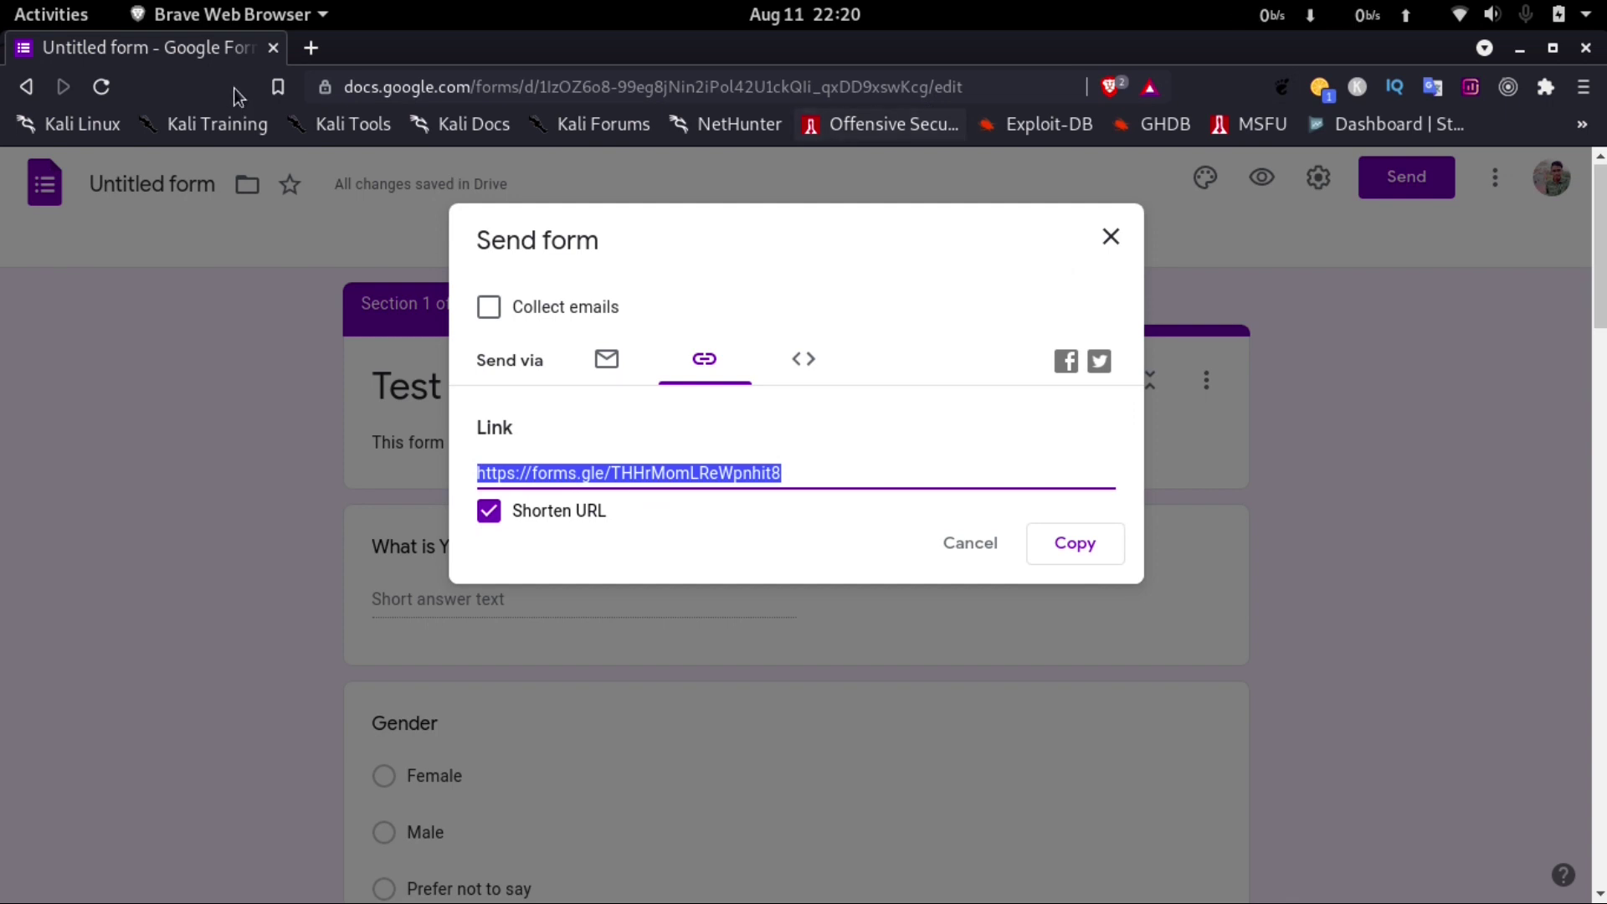
# - Open the shortened form link in a new browser tab and look through the respondent view of the first page
pyautogui.click(315, 50)
pyautogui.hotkey('ctrl', 'v')
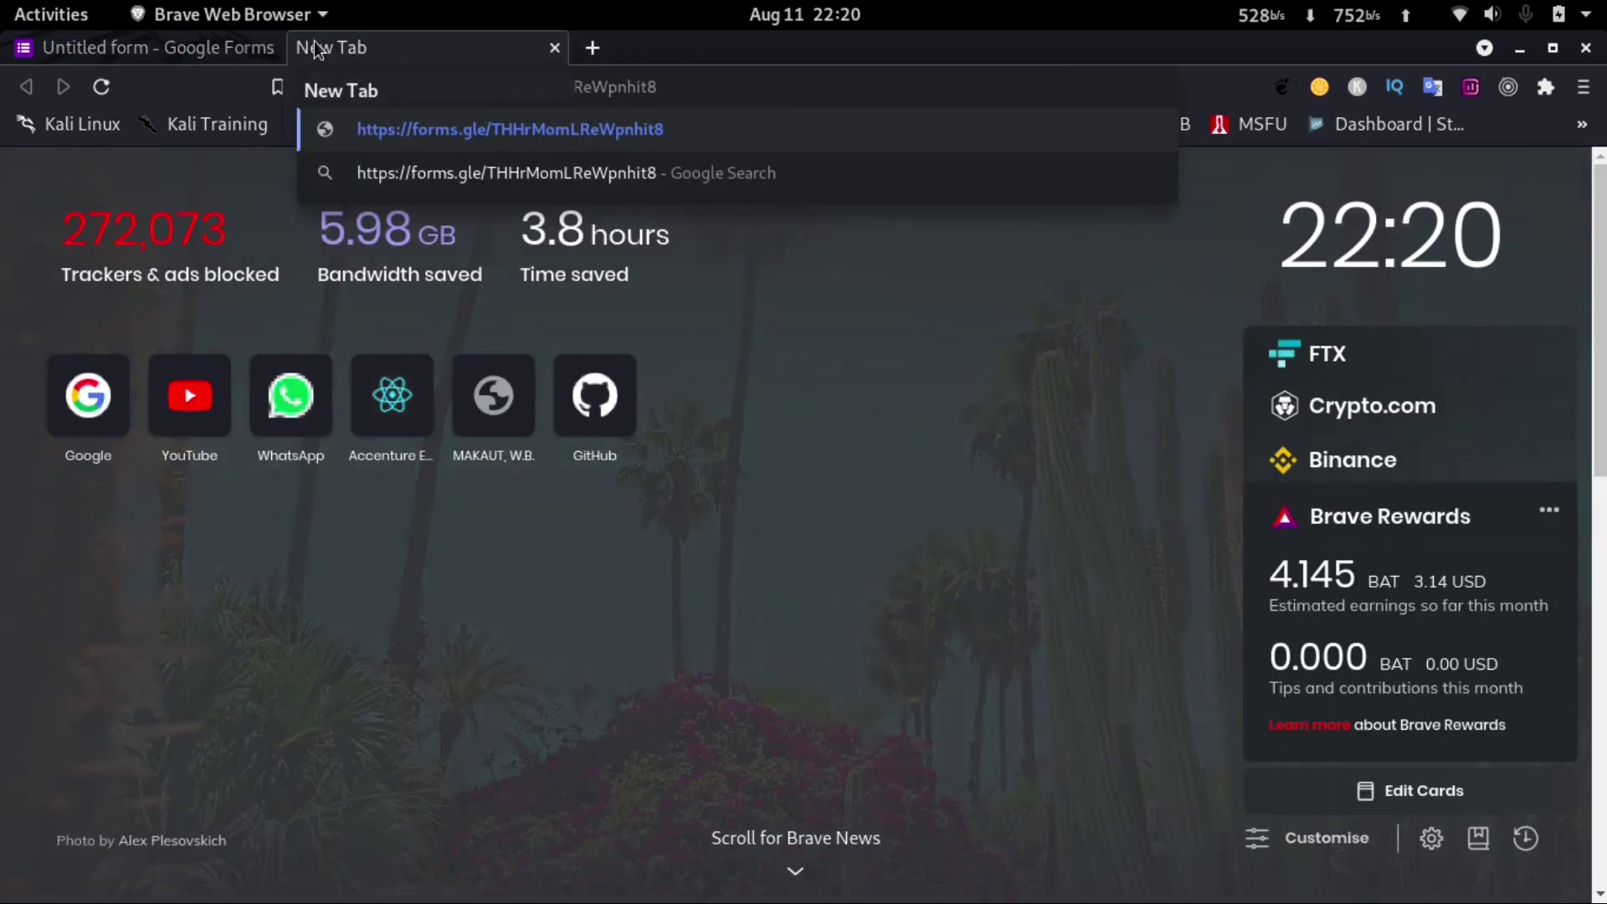
pyautogui.press('Return')
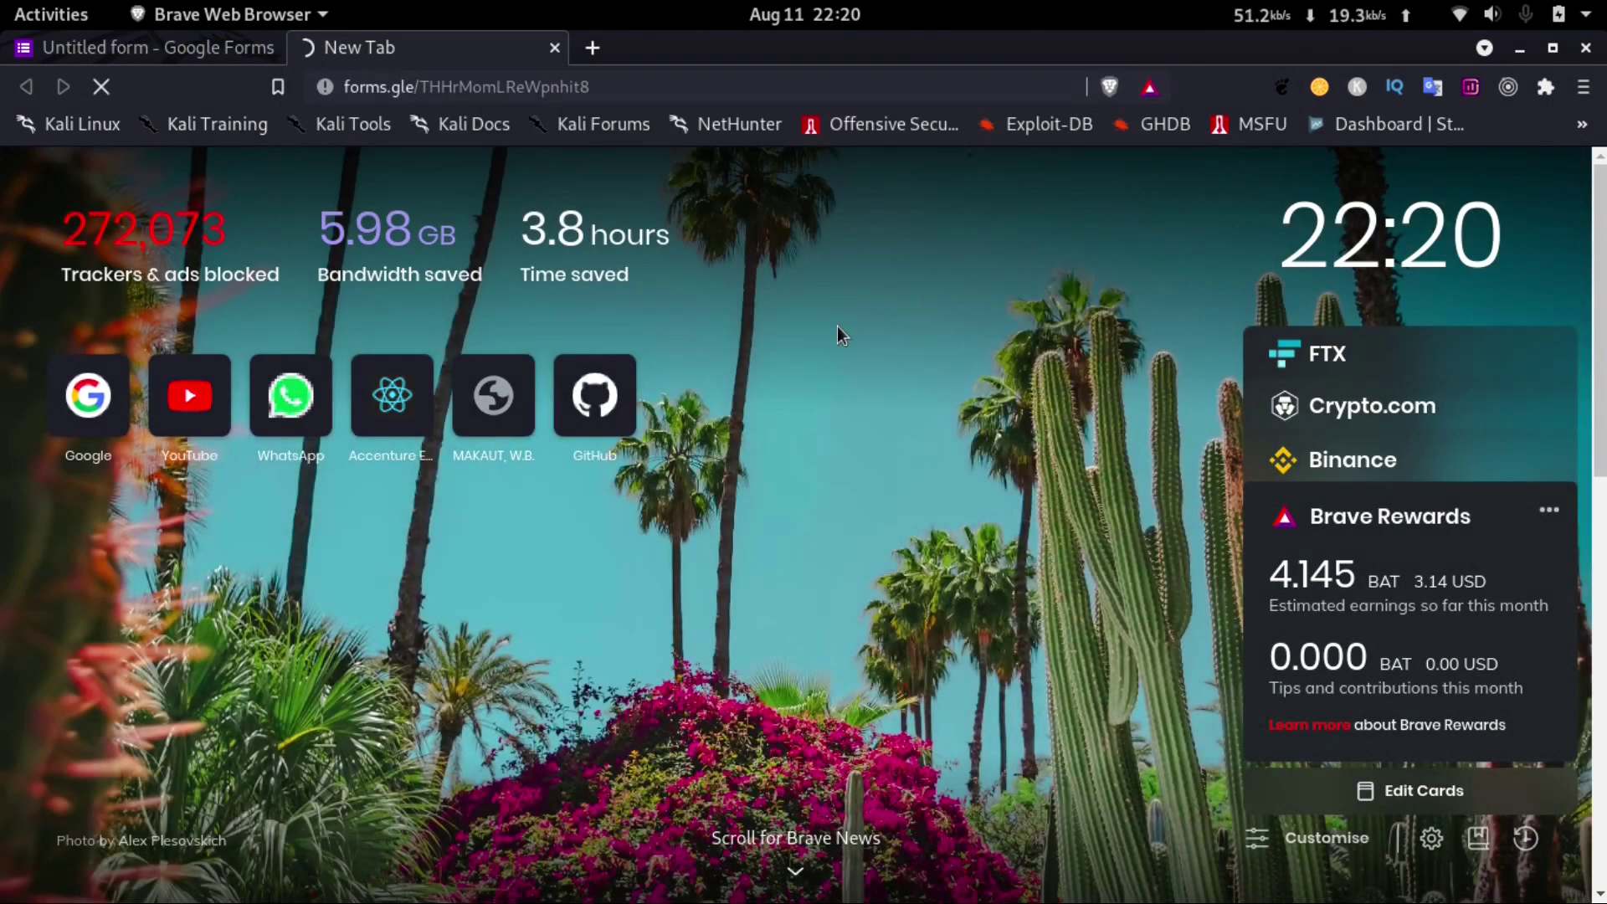
pyautogui.scroll(-10, 762, 378)
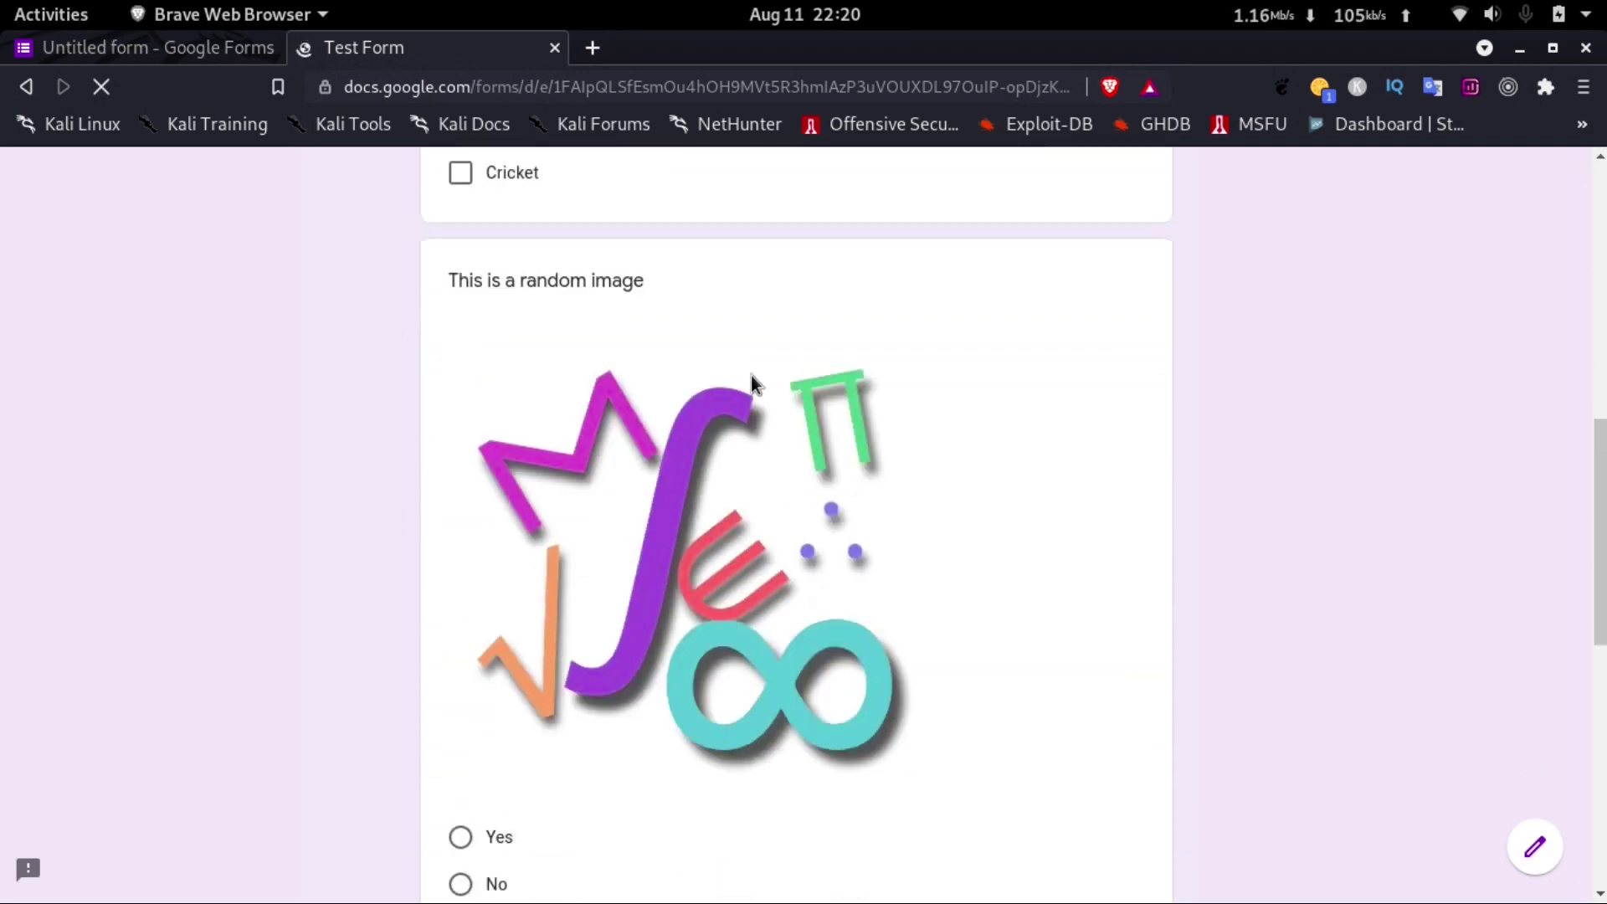
pyautogui.scroll(-8, 750, 375)
pyautogui.scroll(18, 751, 375)
# - Answer the name question with the sample text "Name" and choose Male for Gender
pyautogui.click(586, 458)
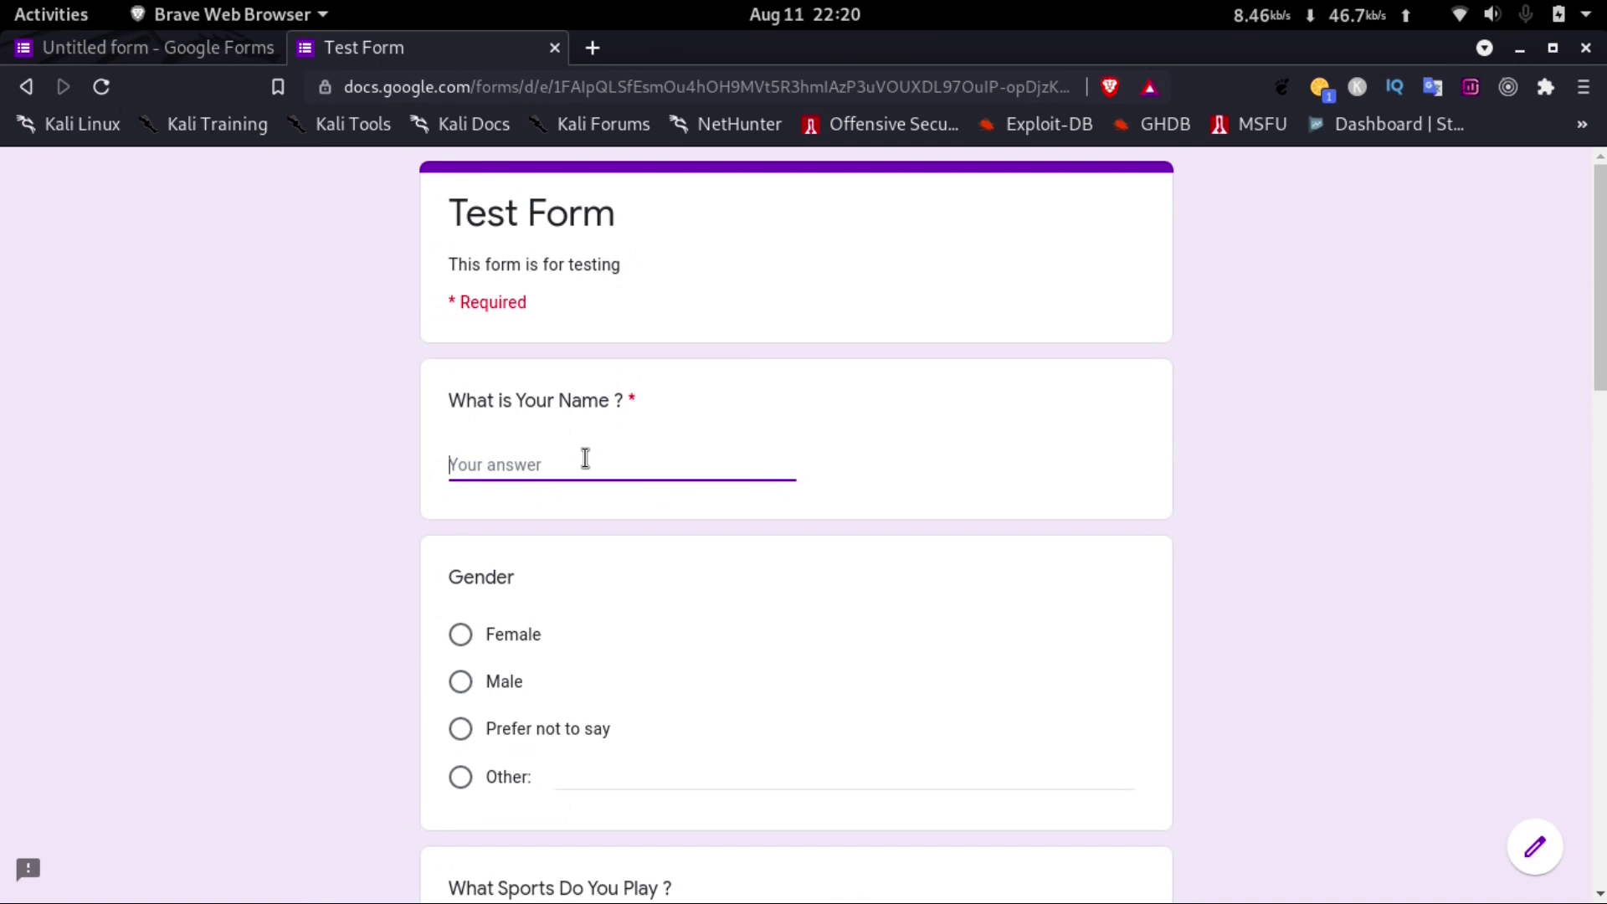
pyautogui.write('Name')
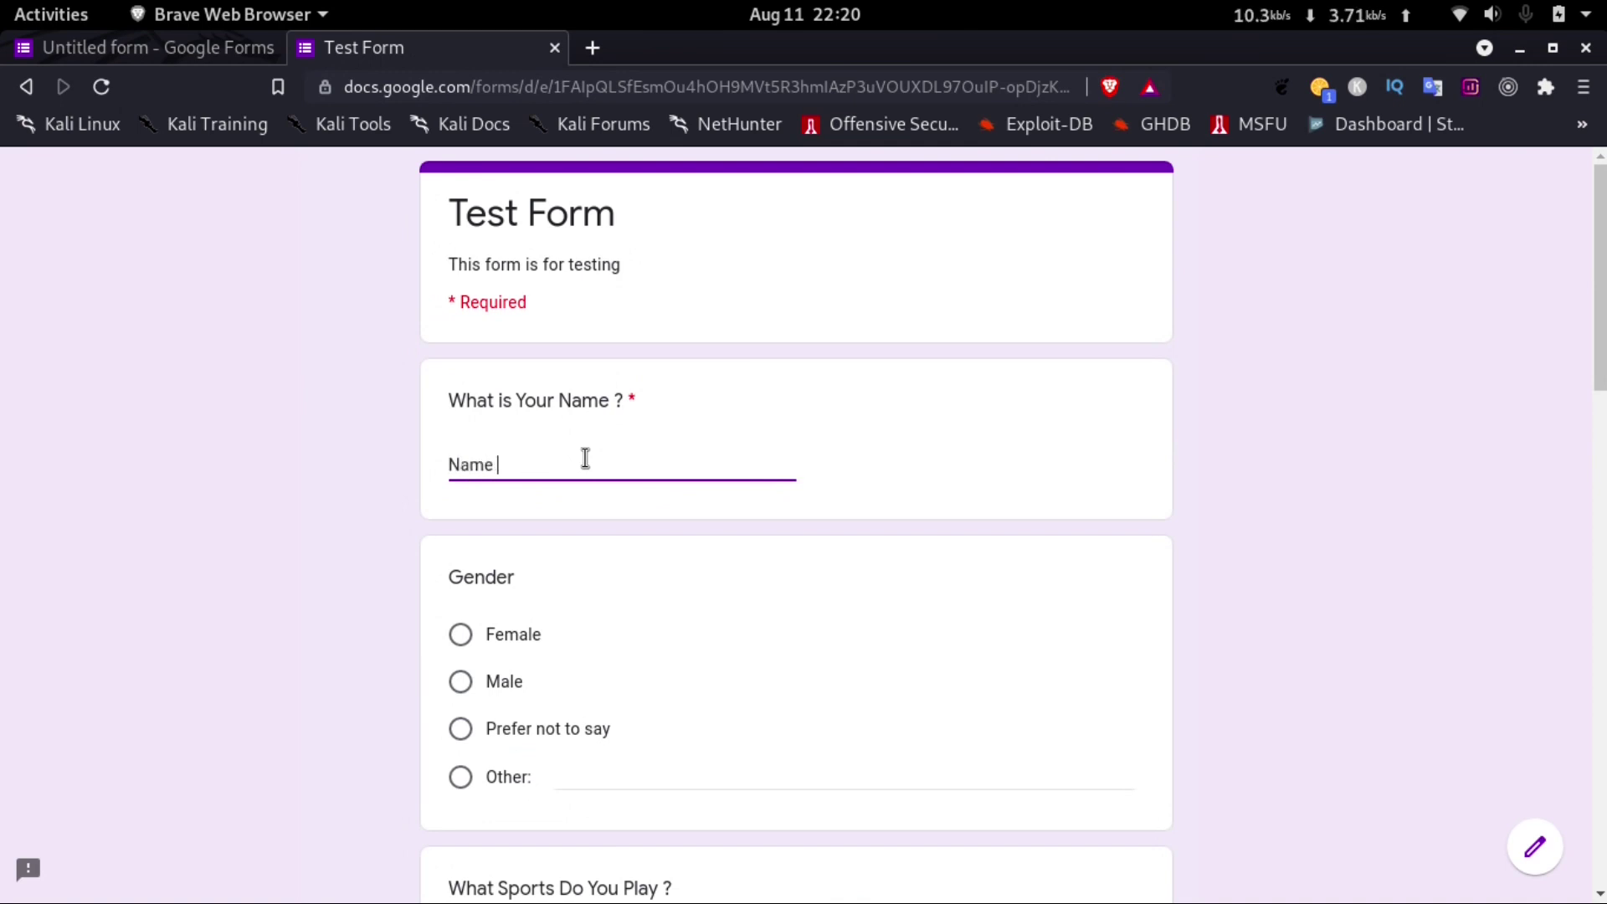
pyautogui.scroll(-3, 556, 503)
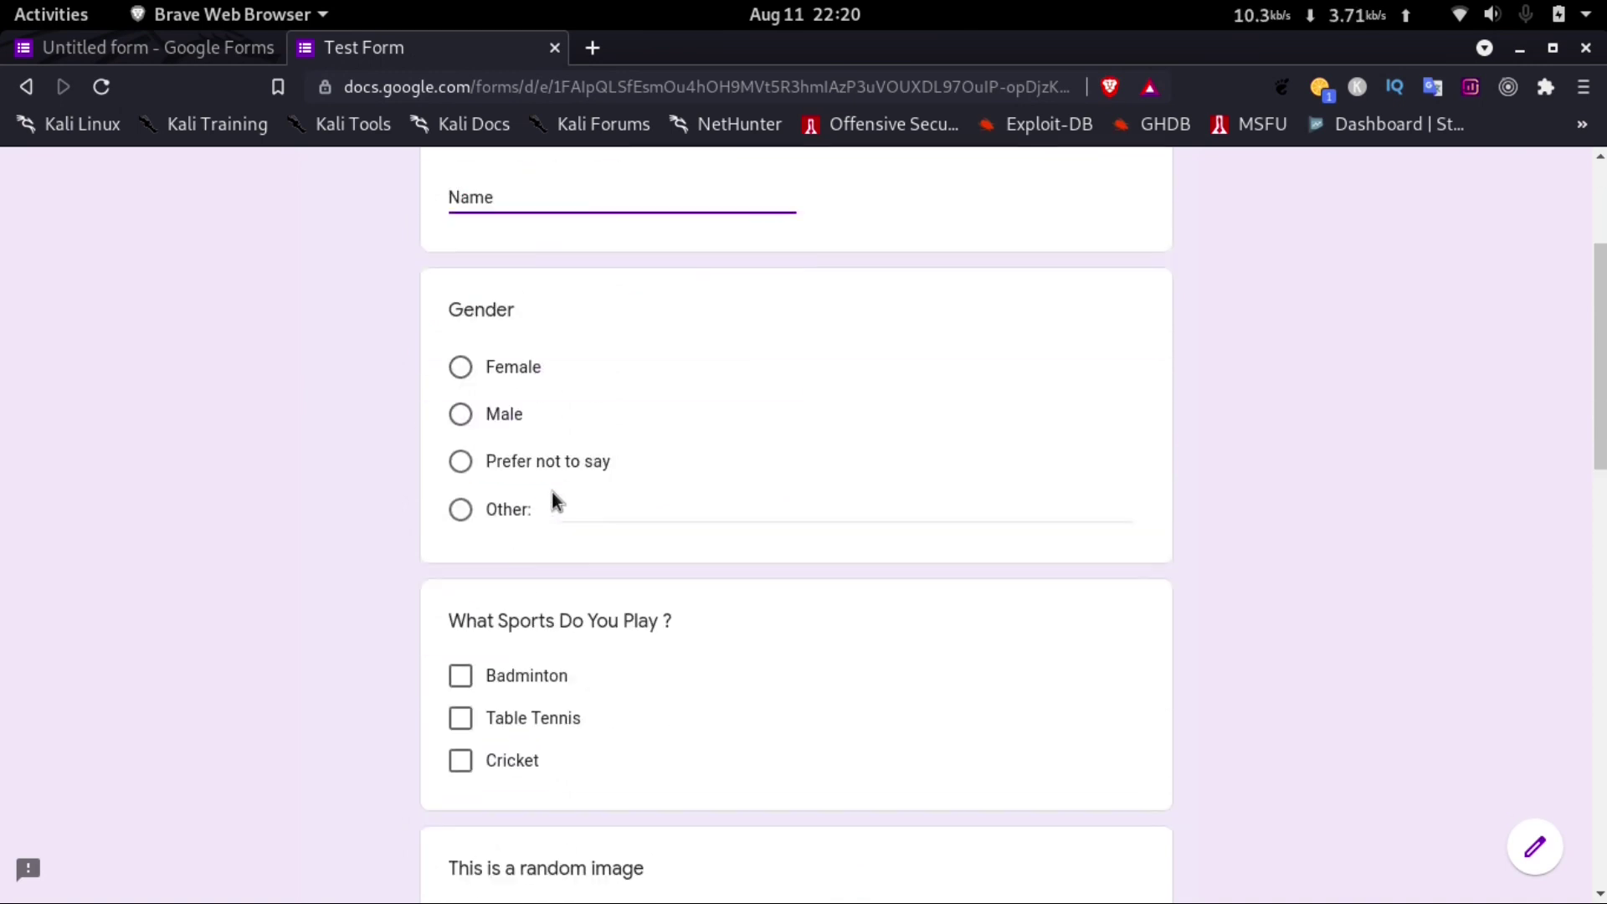
pyautogui.click(488, 427)
# - Choose Badminton and Table Tennis as the sports played, and answer the random image question
pyautogui.scroll(-3, 334, 527)
pyautogui.click(461, 508)
pyautogui.click(461, 465)
pyautogui.scroll(-1, 456, 536)
pyautogui.scroll(-9, 449, 561)
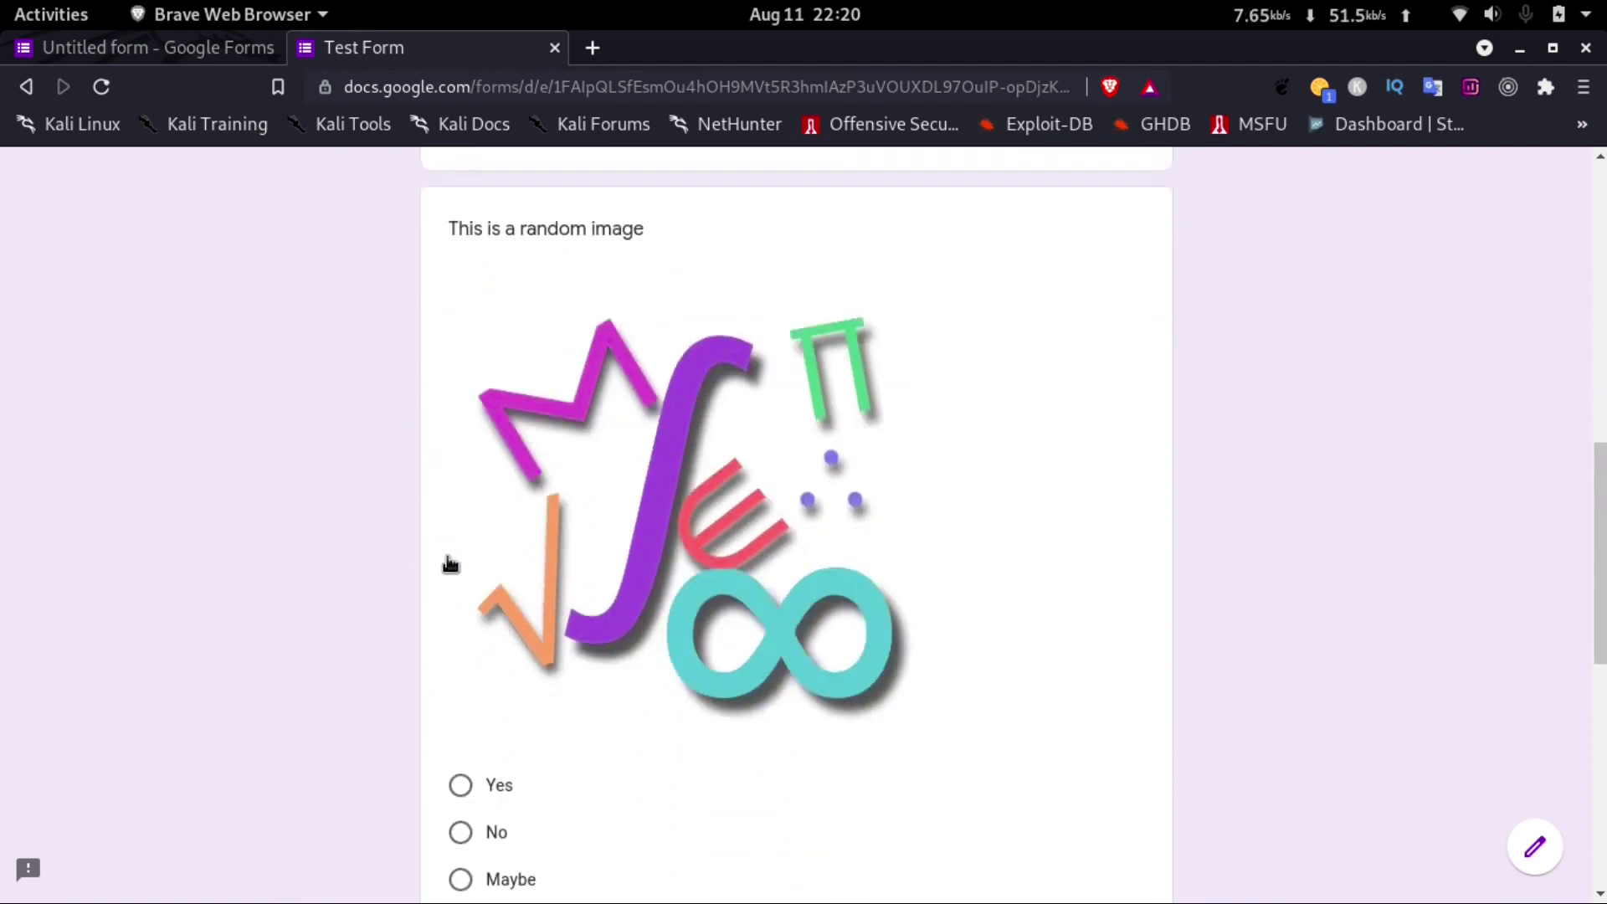
pyautogui.click(455, 404)
pyautogui.scroll(-4, 377, 609)
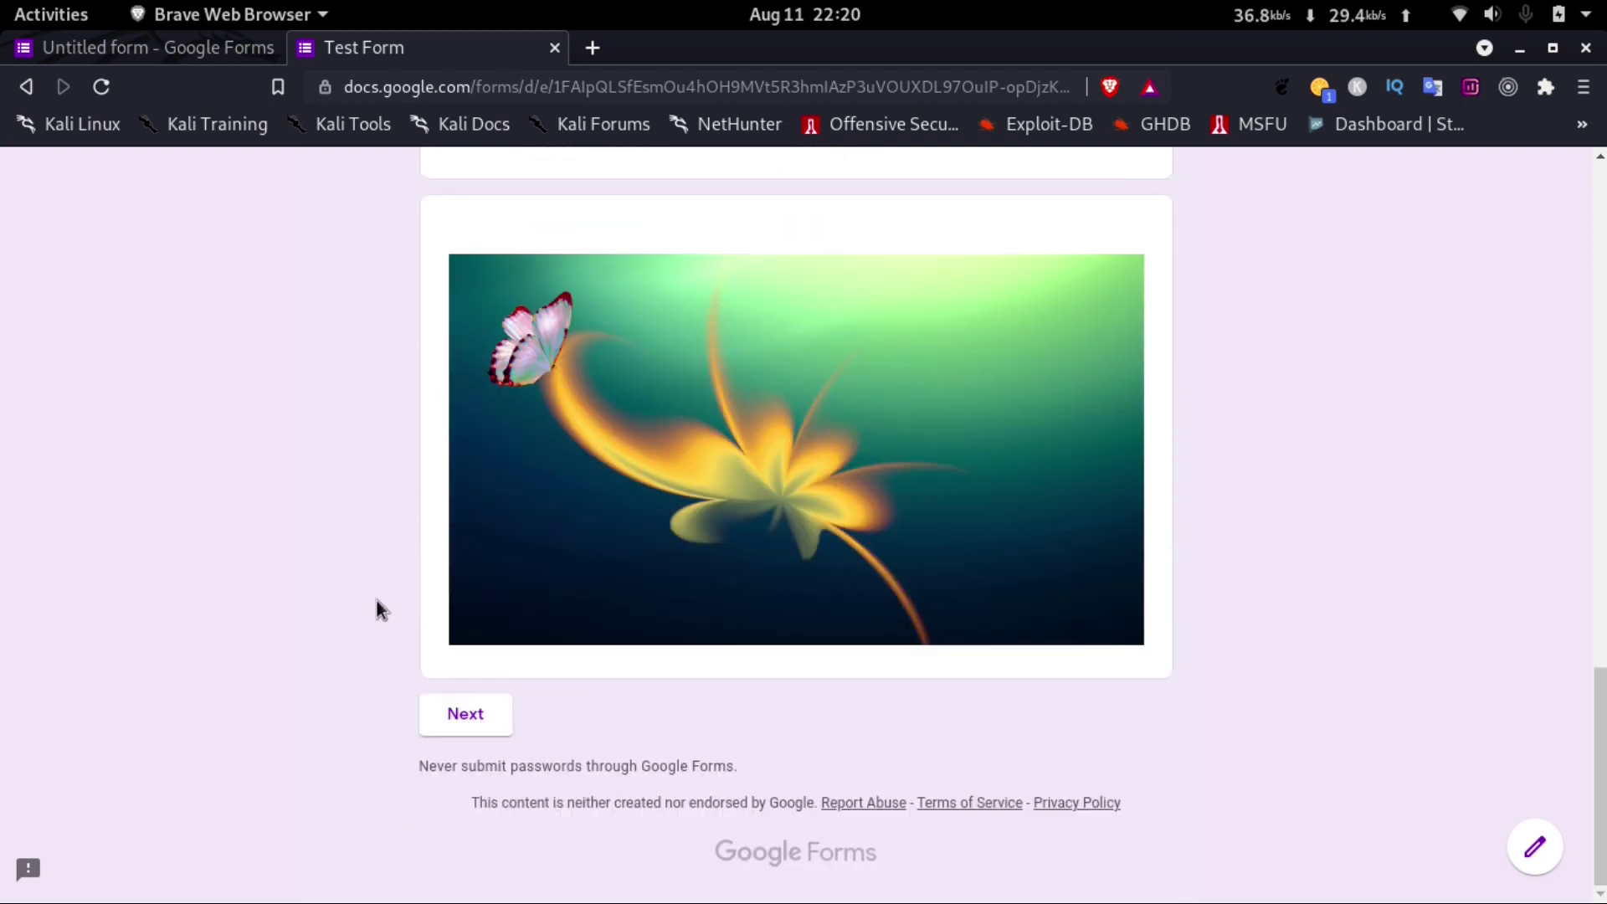
# - Continue to Page 2, answer "We are on the next page" with Yes, and submit the response
pyautogui.click(494, 712)
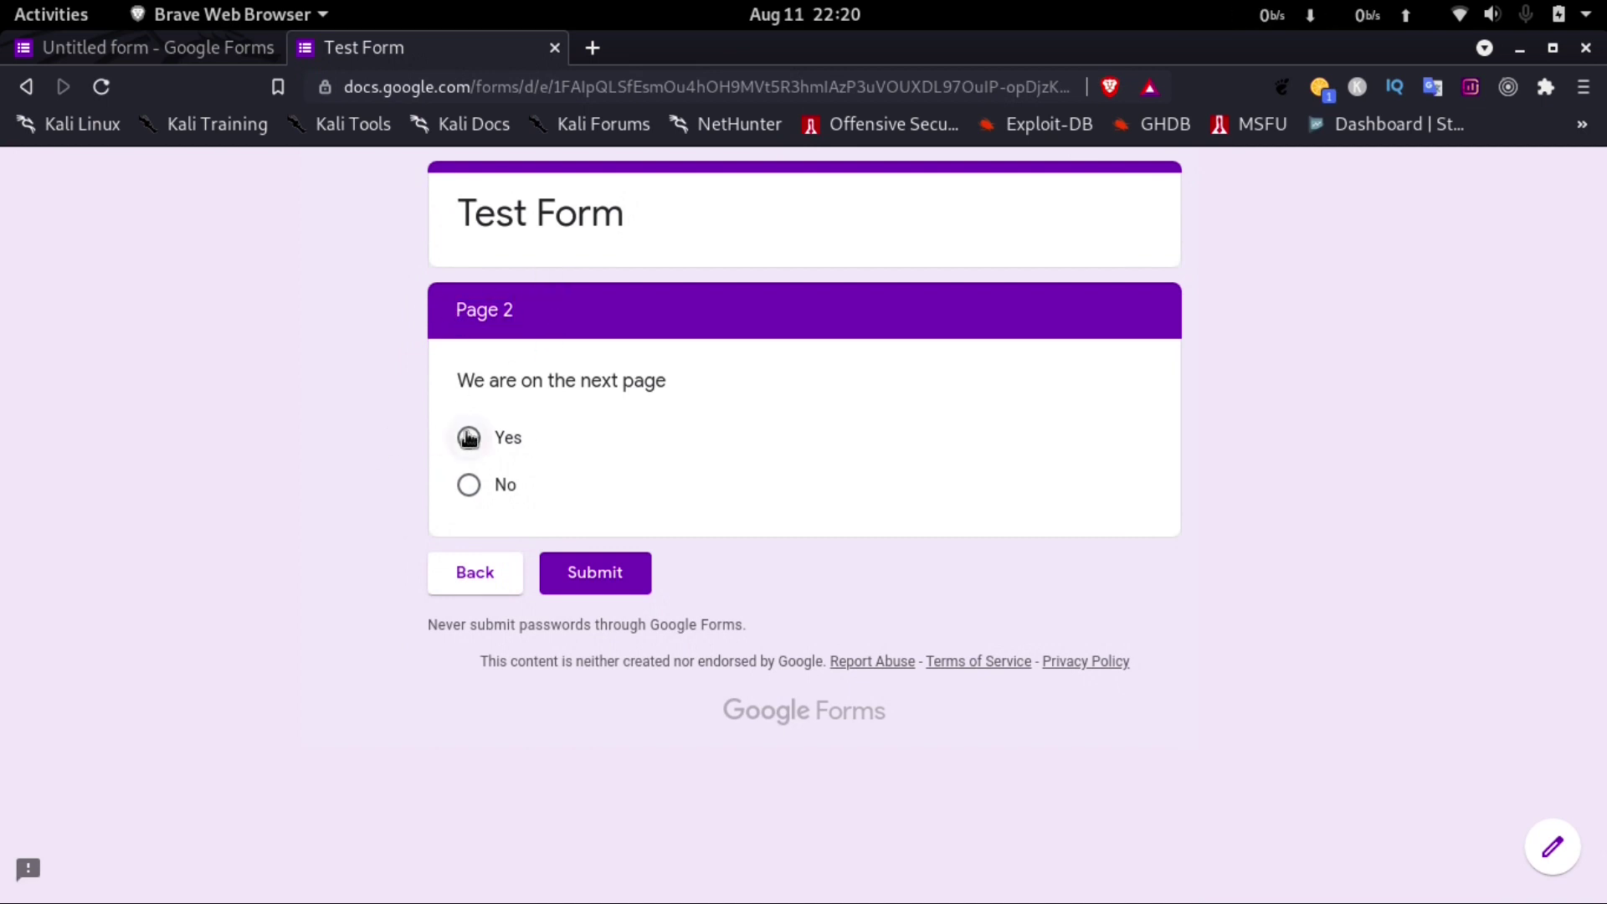
pyautogui.click(468, 437)
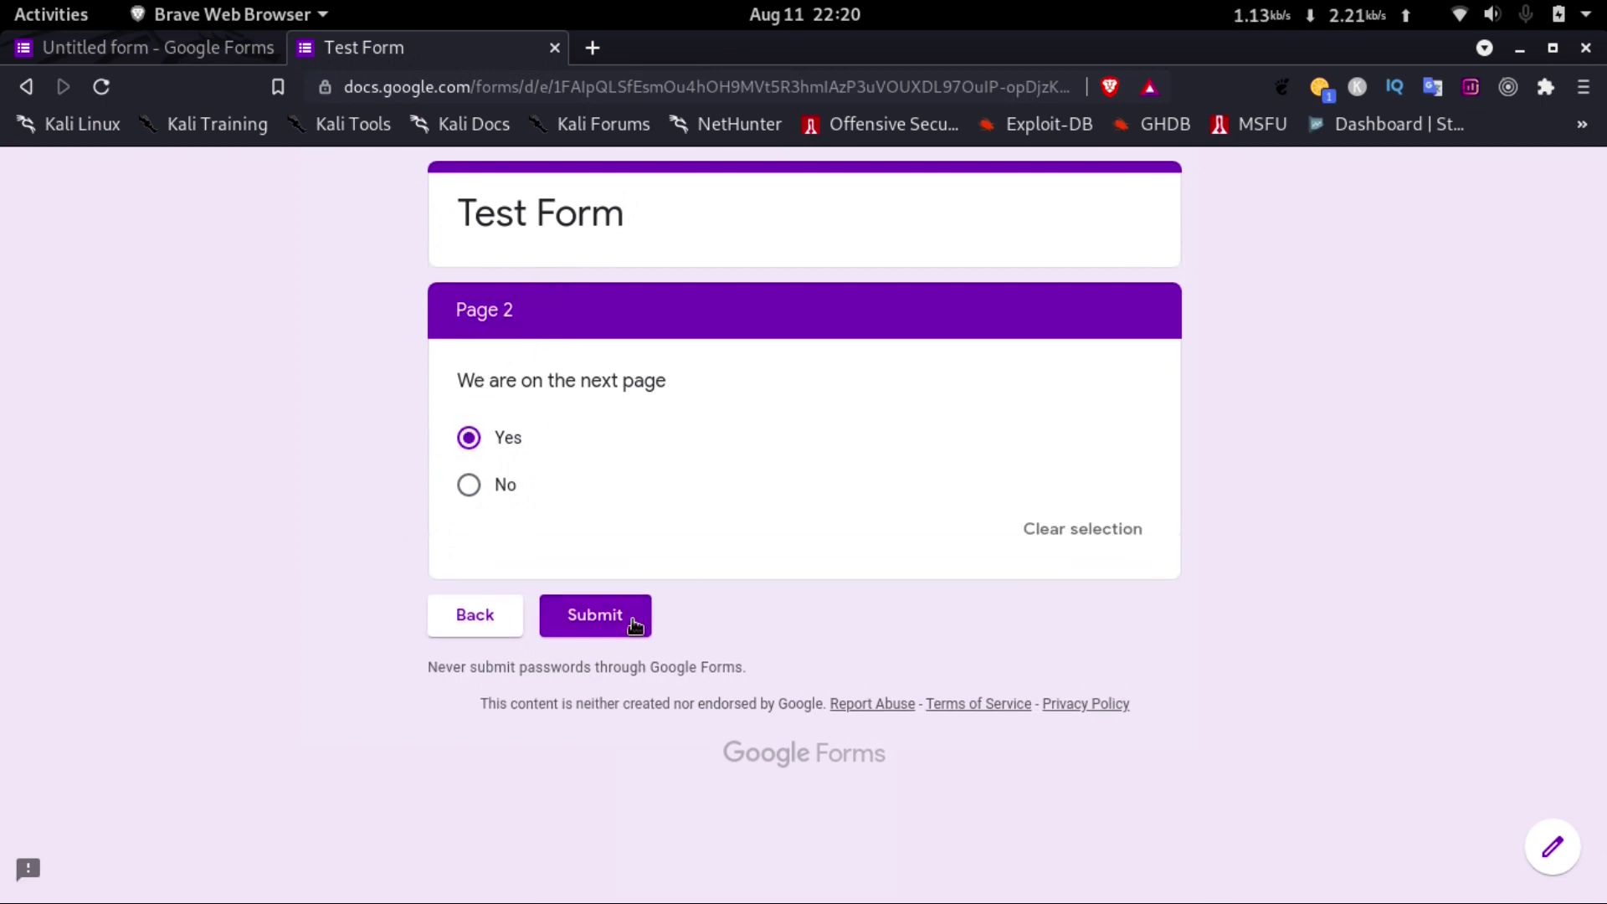
pyautogui.click(631, 619)
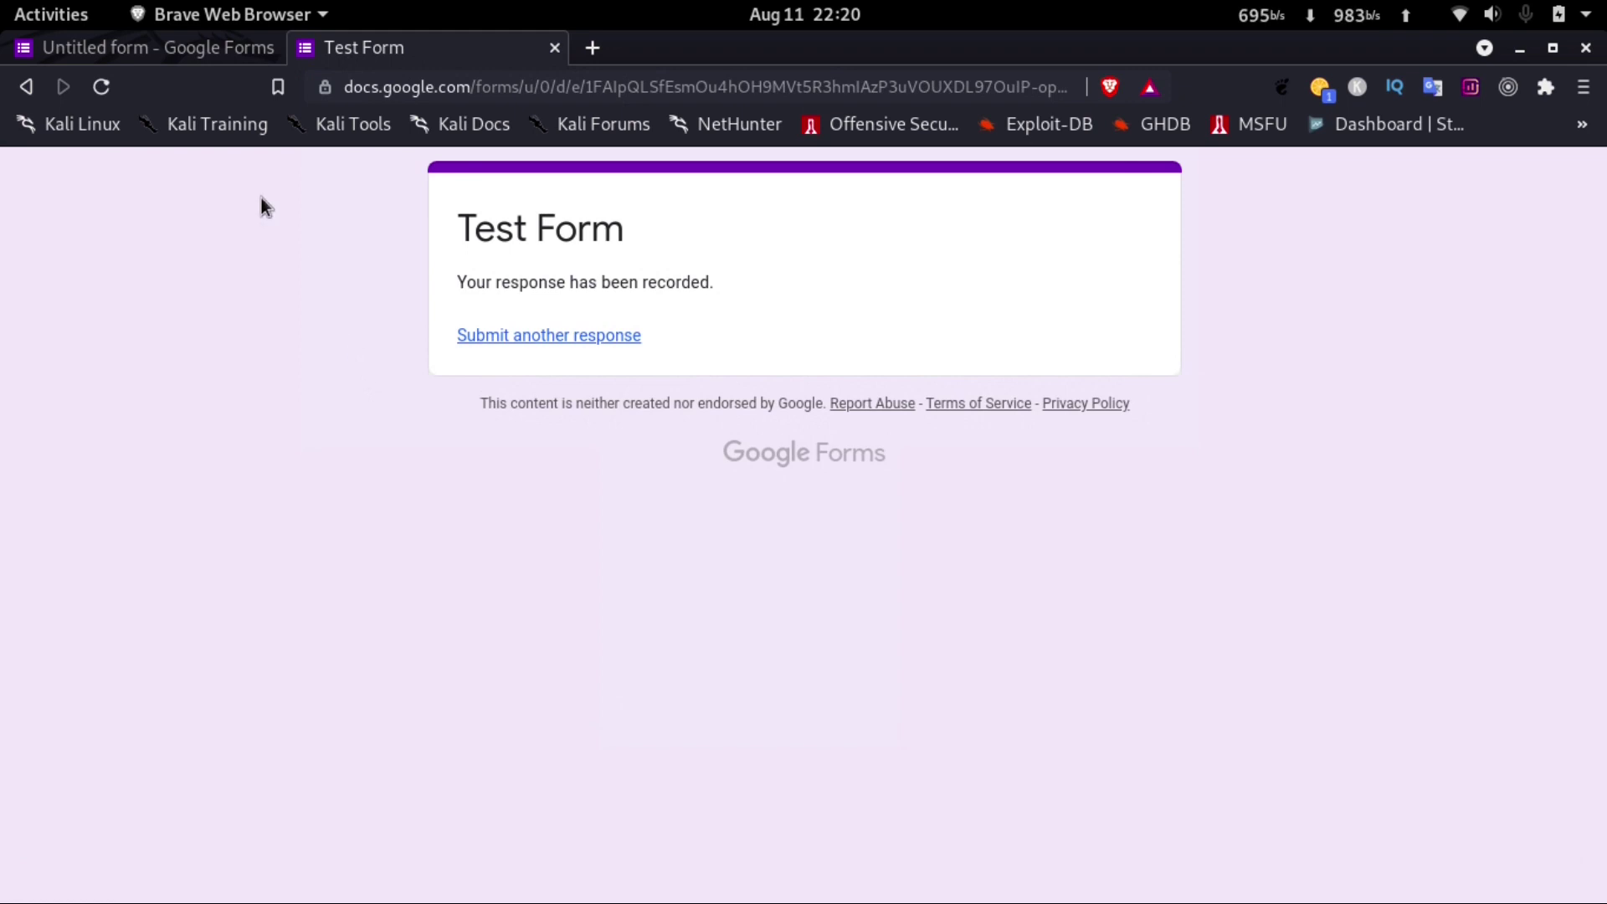
# - Return to the form editor, dismiss the send dialog, and review the response summary for each question
pyautogui.click(182, 51)
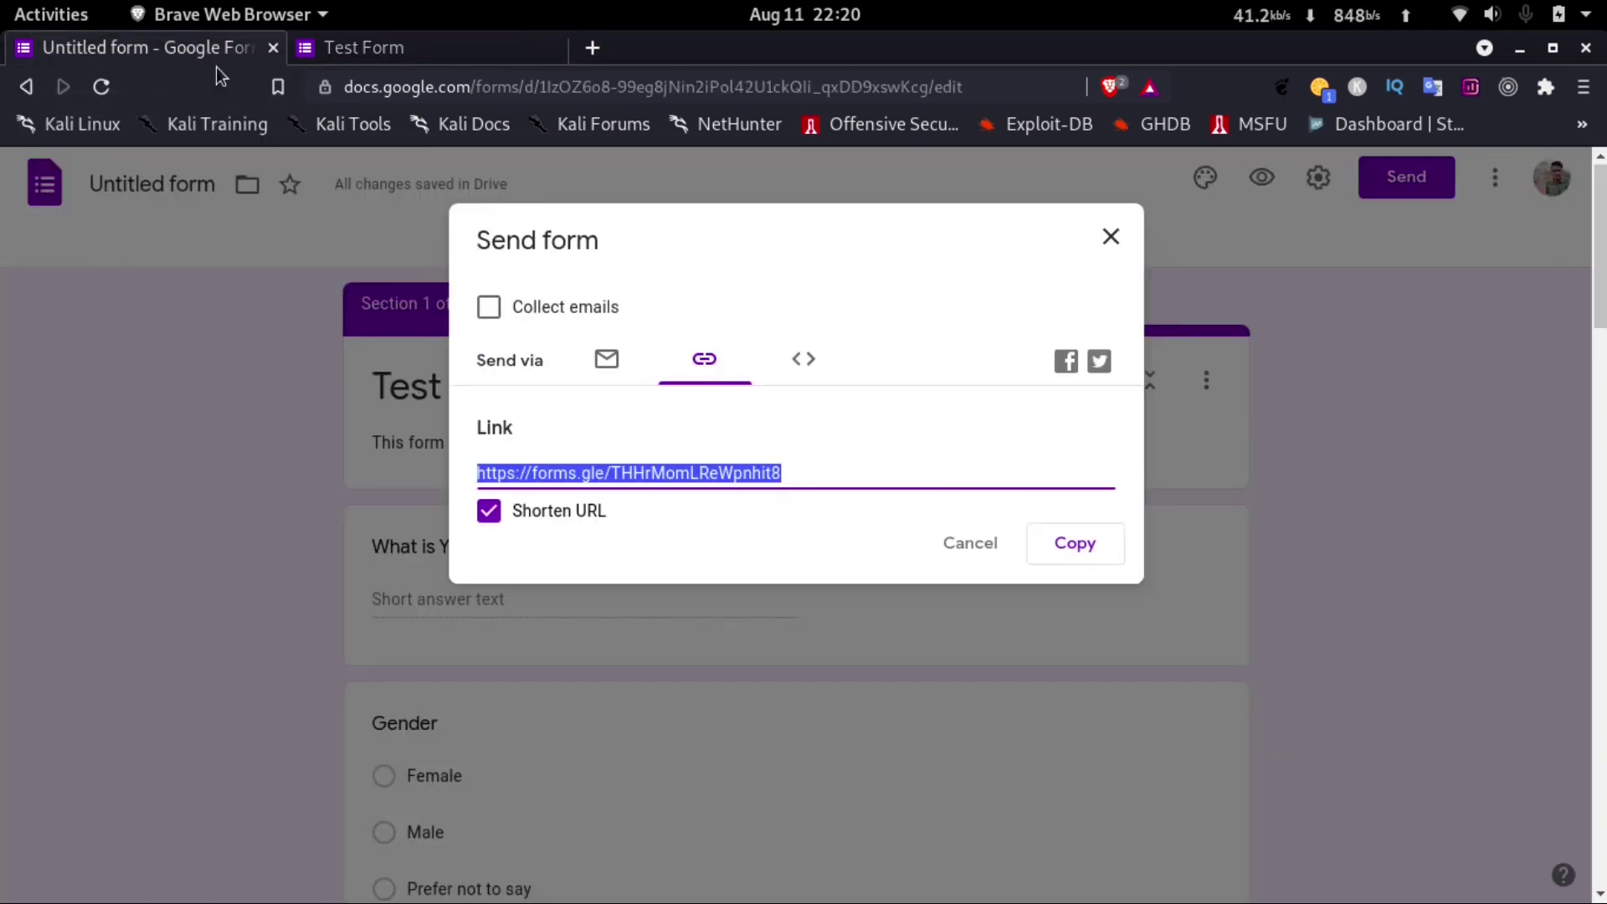
pyautogui.press('Escape')
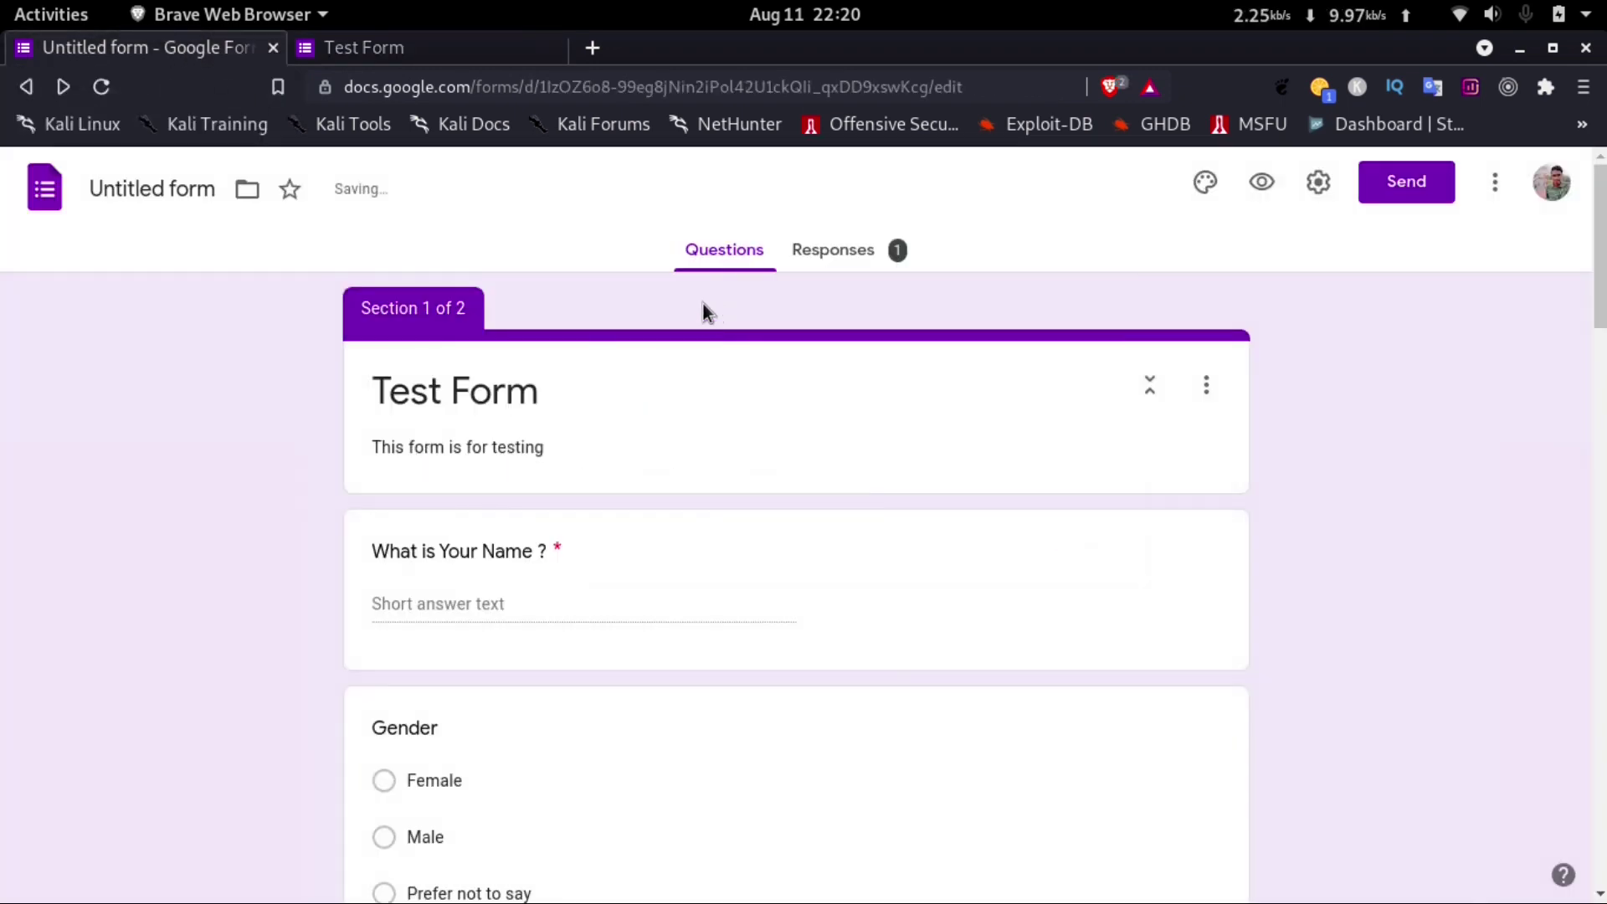
pyautogui.click(842, 251)
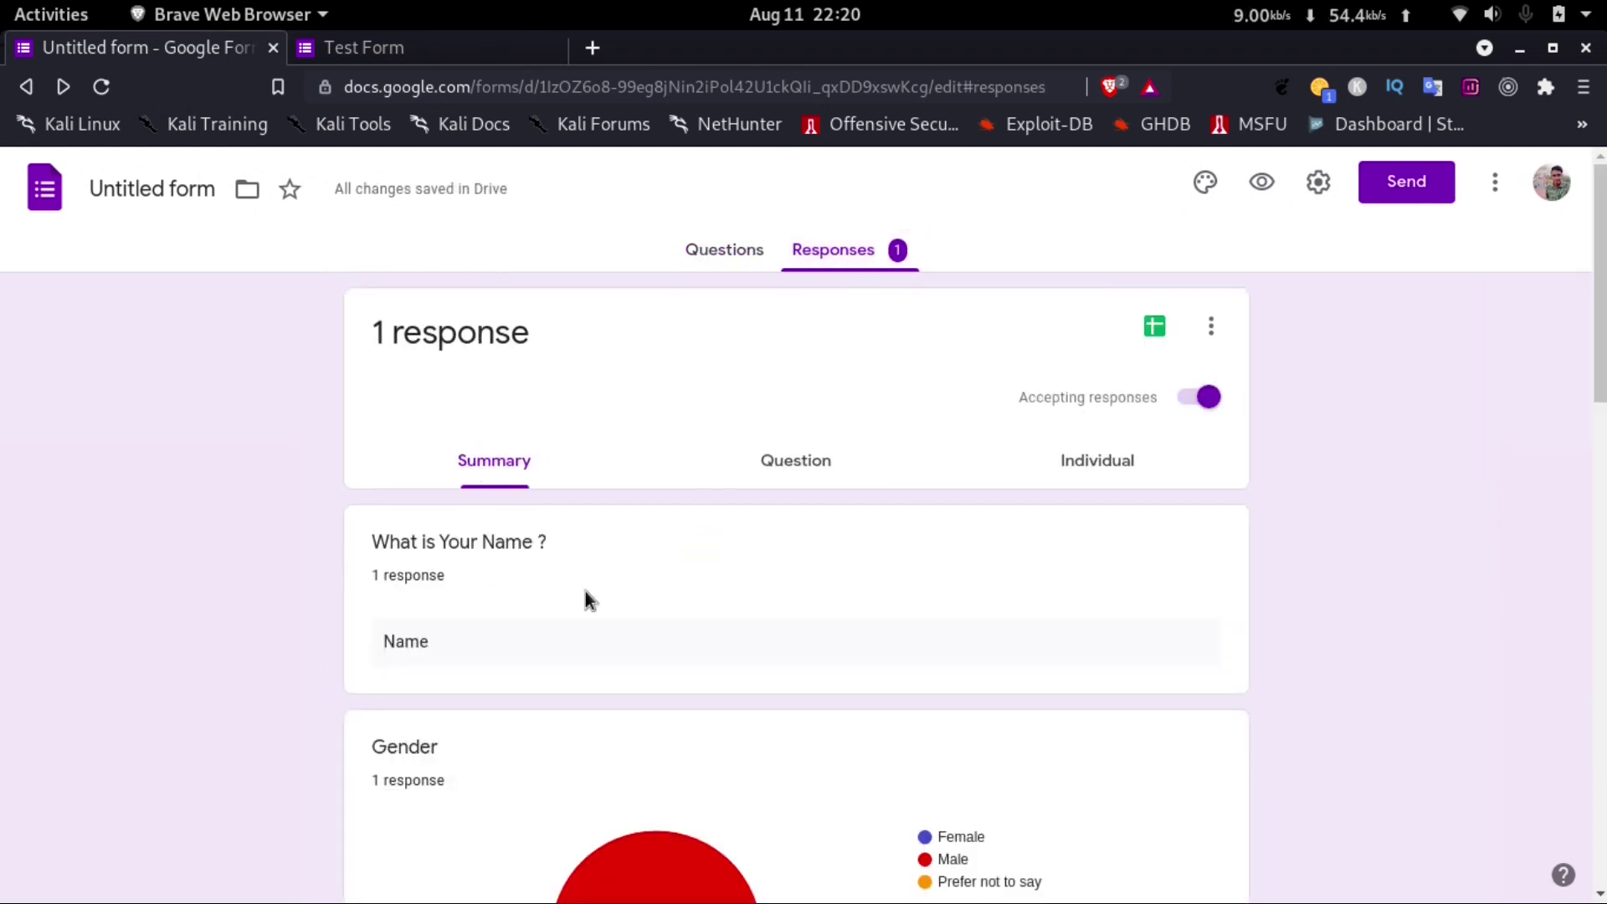
pyautogui.scroll(-4, 585, 591)
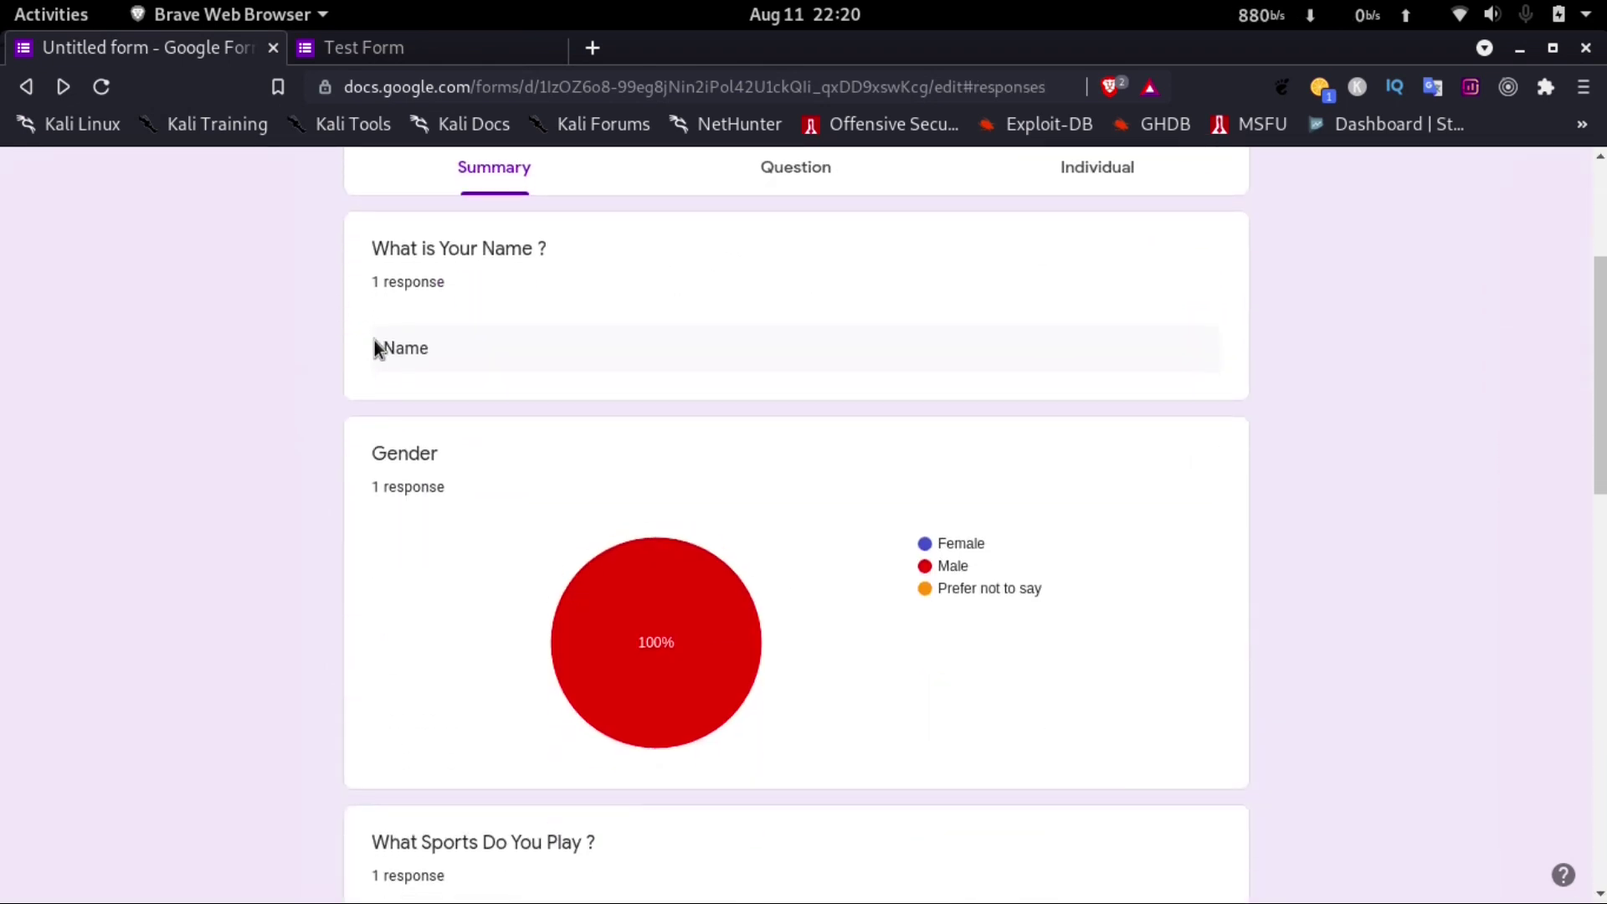
pyautogui.moveTo(374, 346); pyautogui.dragTo(466, 402)
pyautogui.scroll(-4, 466, 402)
pyautogui.scroll(1, 502, 385)
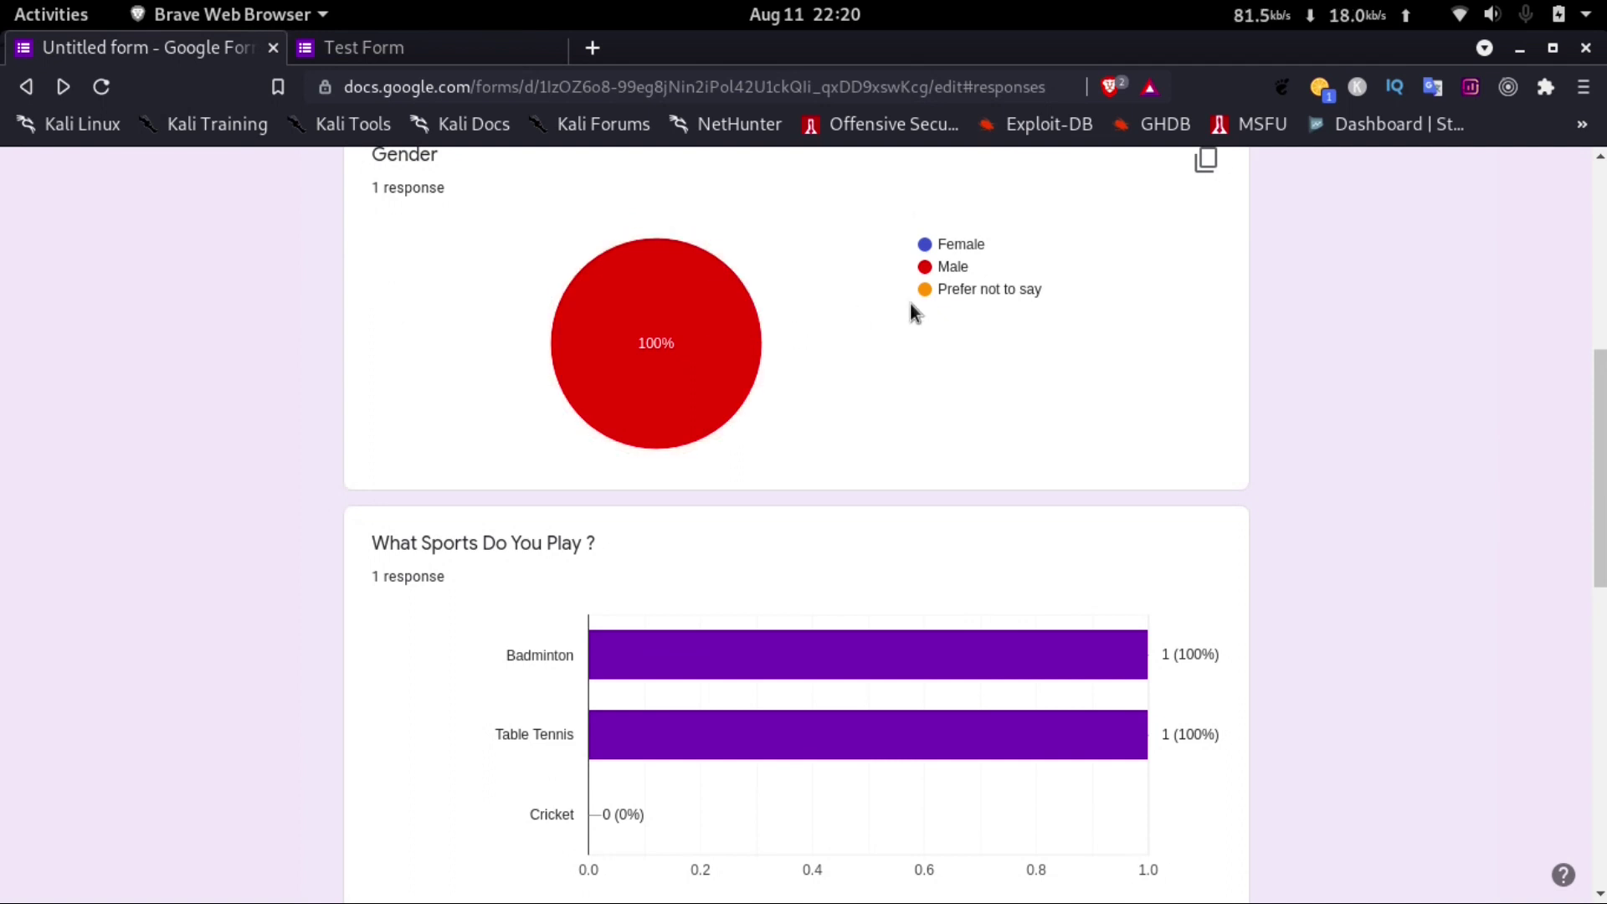
pyautogui.scroll(-5, 420, 530)
pyautogui.scroll(-5, 420, 529)
pyautogui.scroll(10, 420, 530)
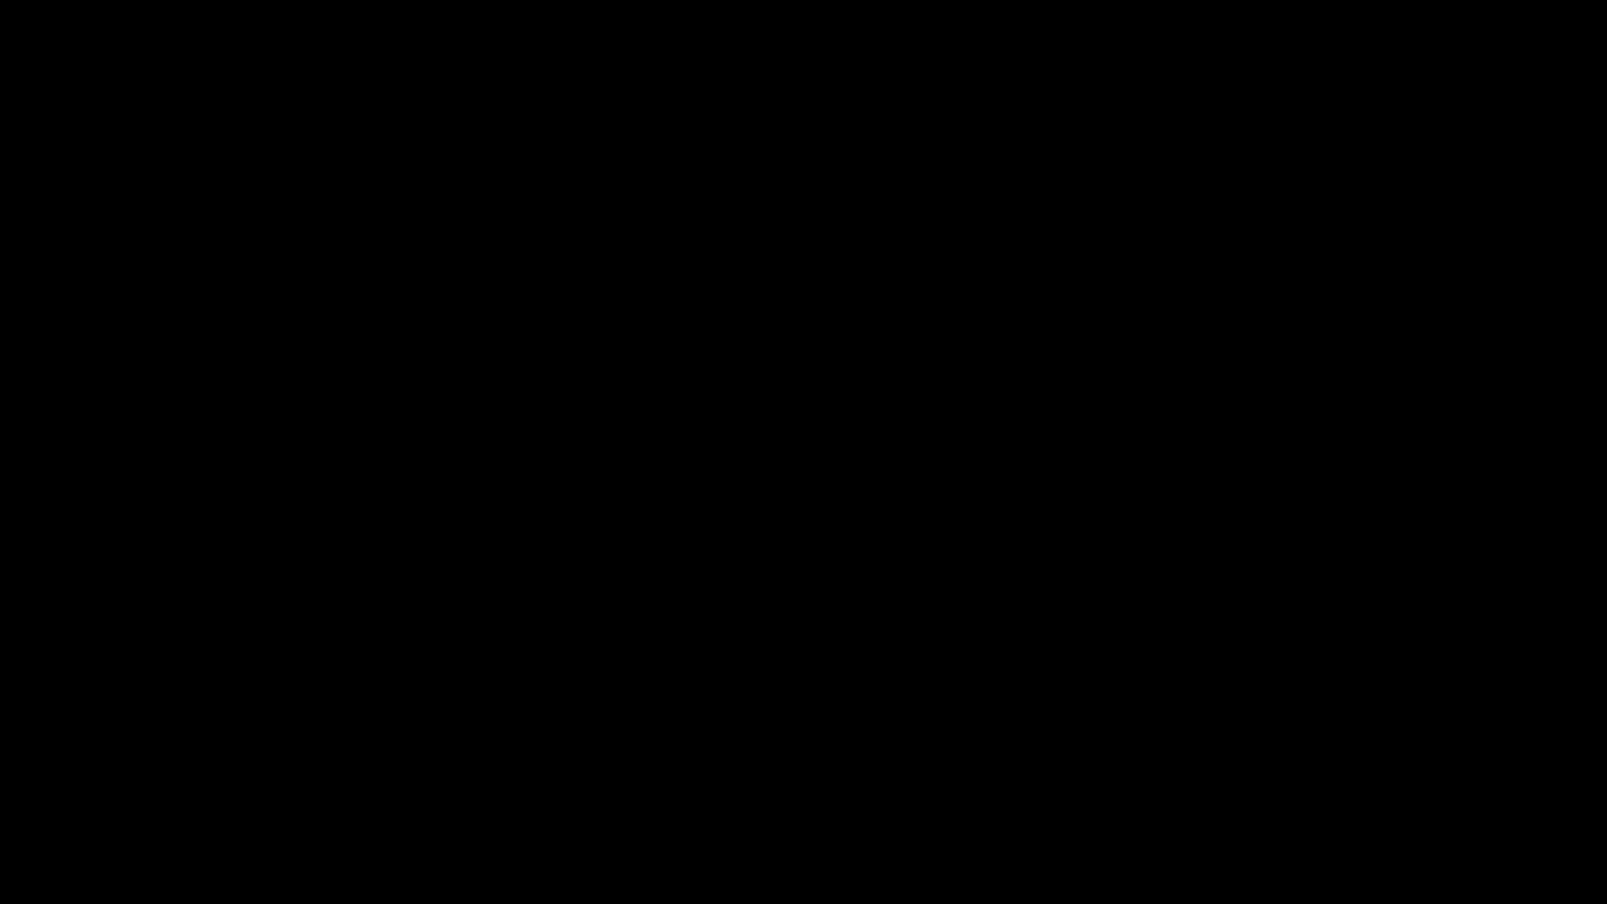